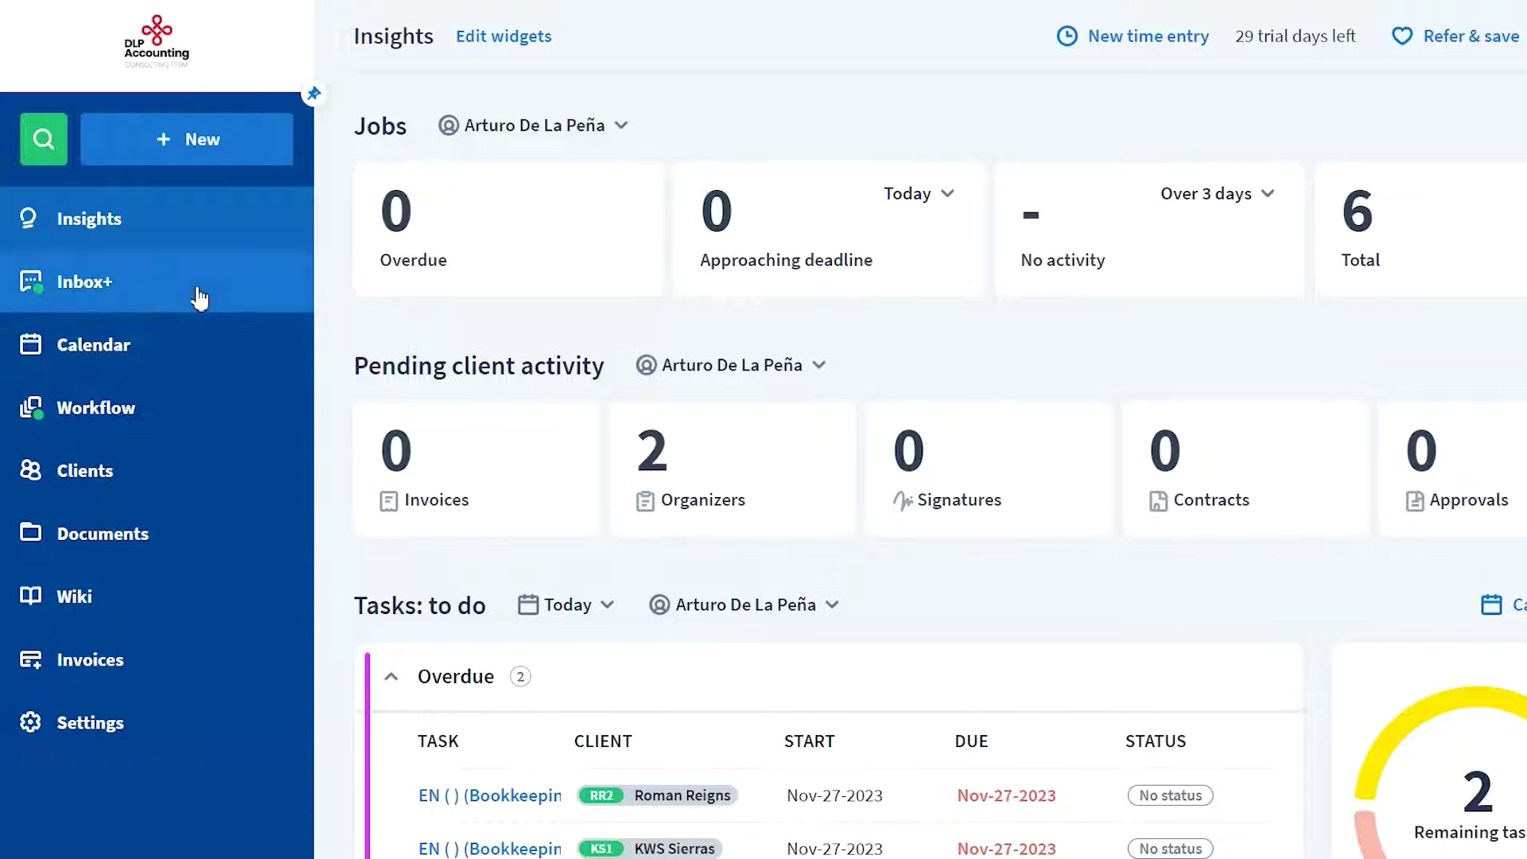
From Inbox+, start a timer for KWS Sierras on the Bookkeeping Monthly - Basic service.
left_click(199, 298)
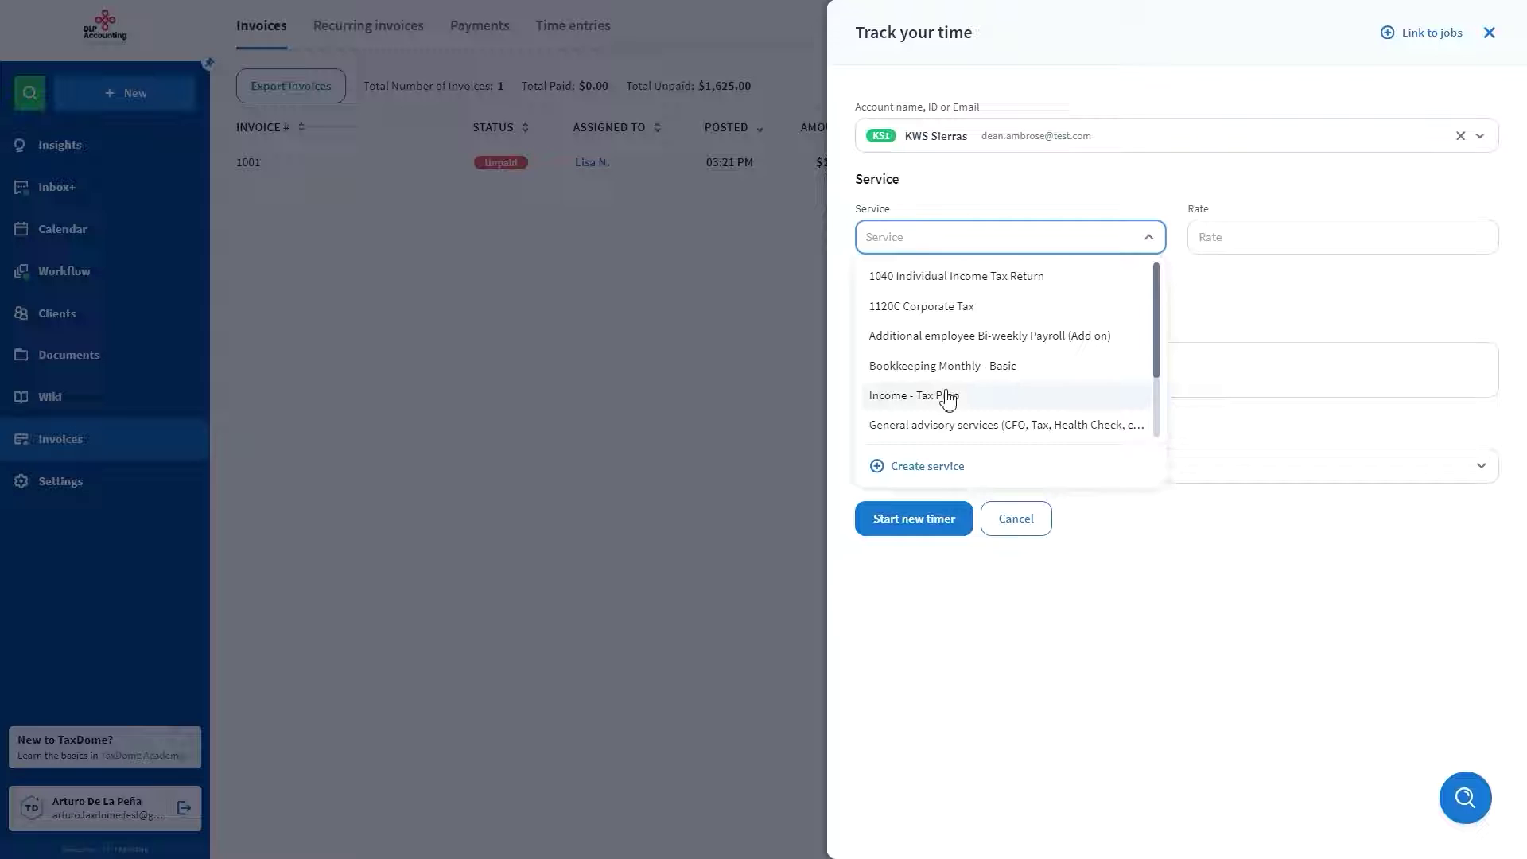
left_click(1004, 359)
left_click(956, 521)
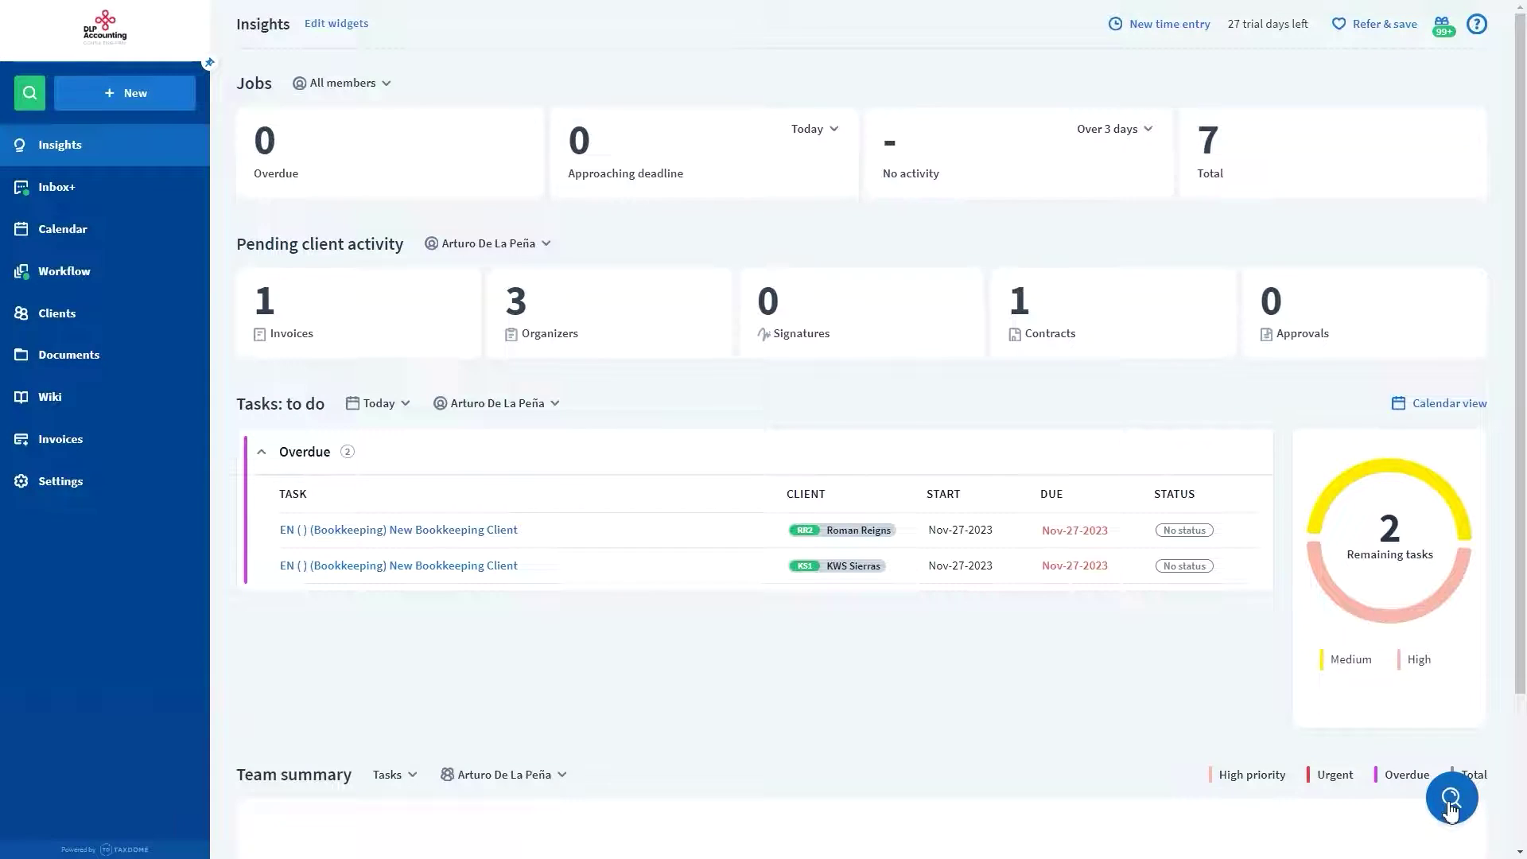
Start a live support chat from the Help widget and begin typing 'Hello, ho'.
left_click(1451, 799)
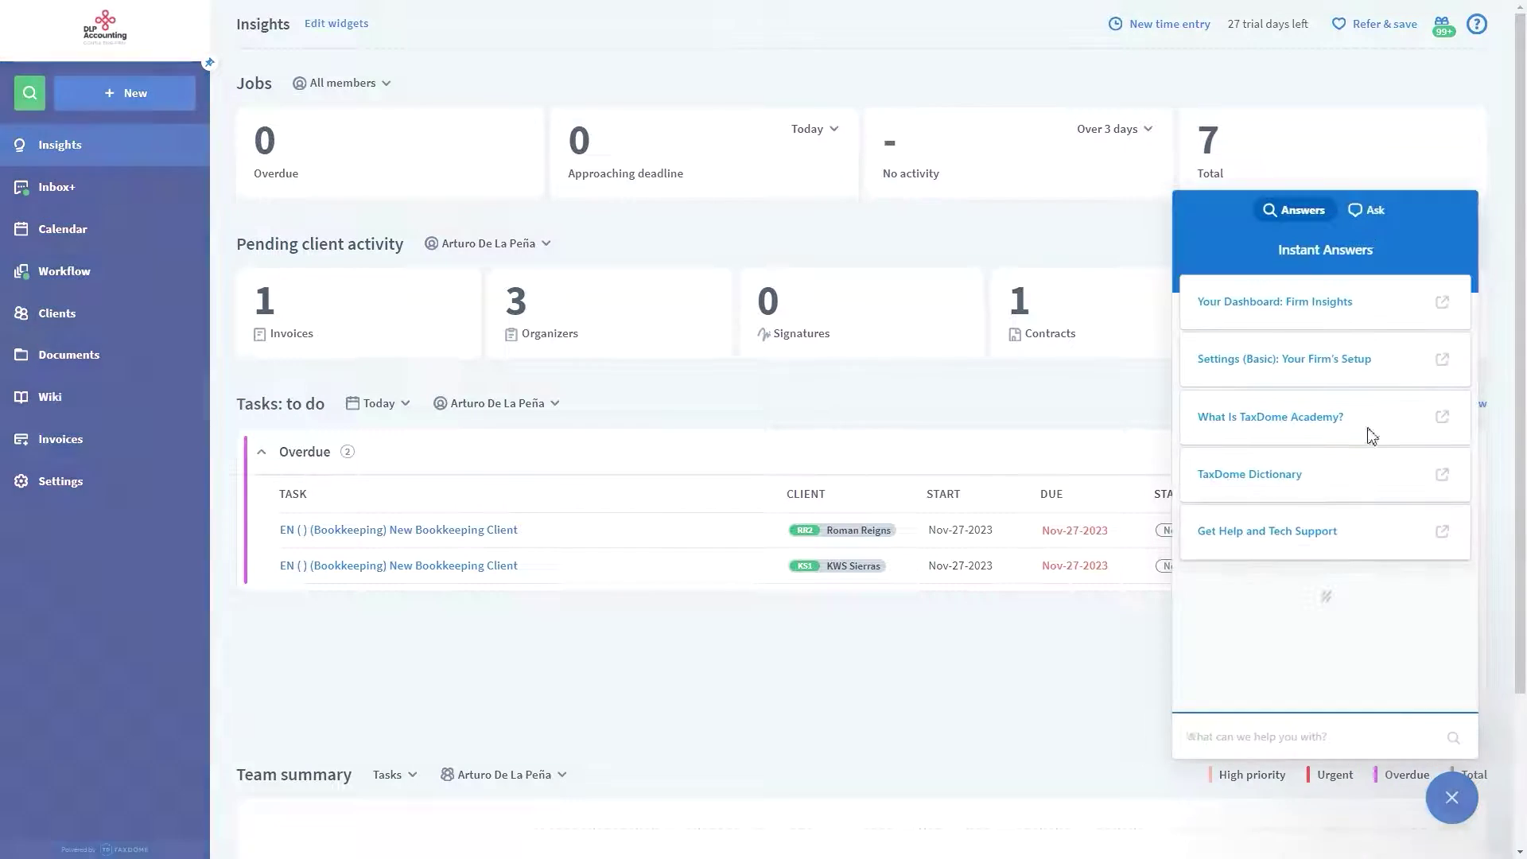
left_click(1365, 208)
left_click(1273, 436)
type("Hello, how do I set up similar pipelines")
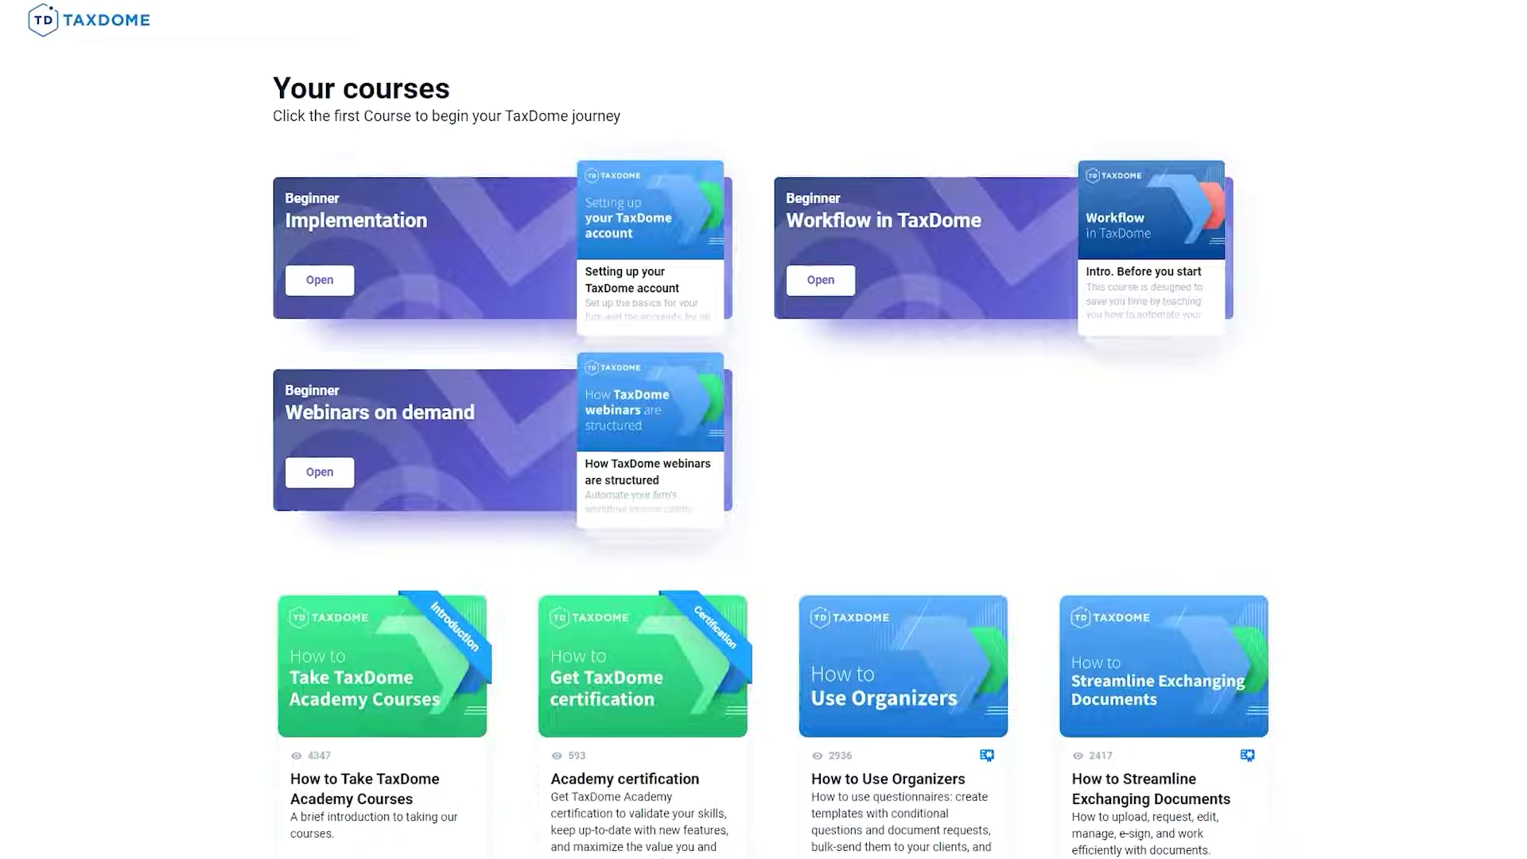
Browse the client portal's Documents, Chats & tasks, and Organizers sections.
scroll(764, 453, "down", 3)
scroll(764, 453, "down", 3)
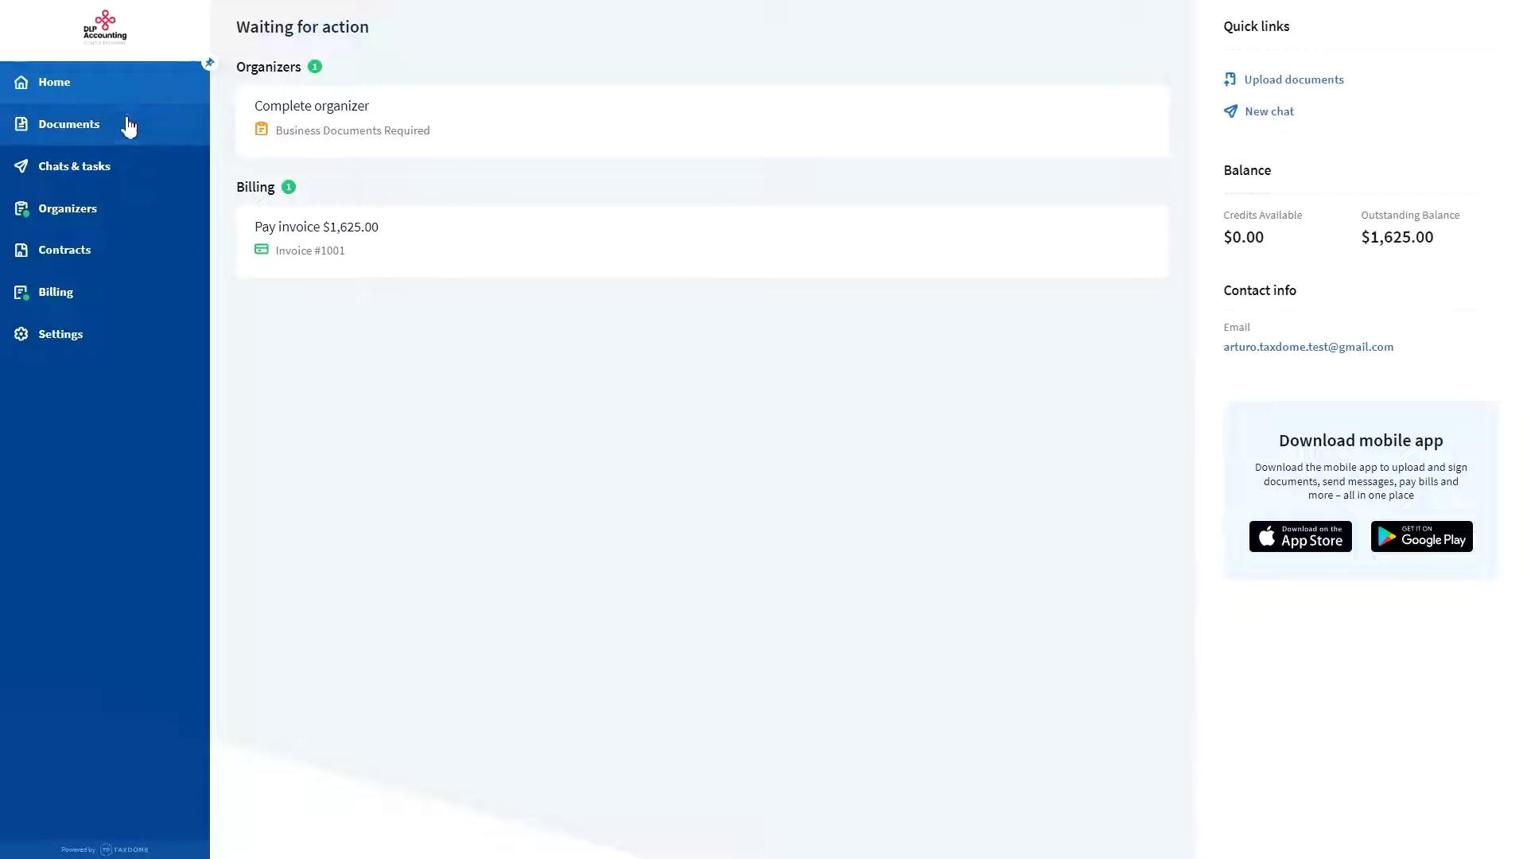
left_click(126, 128)
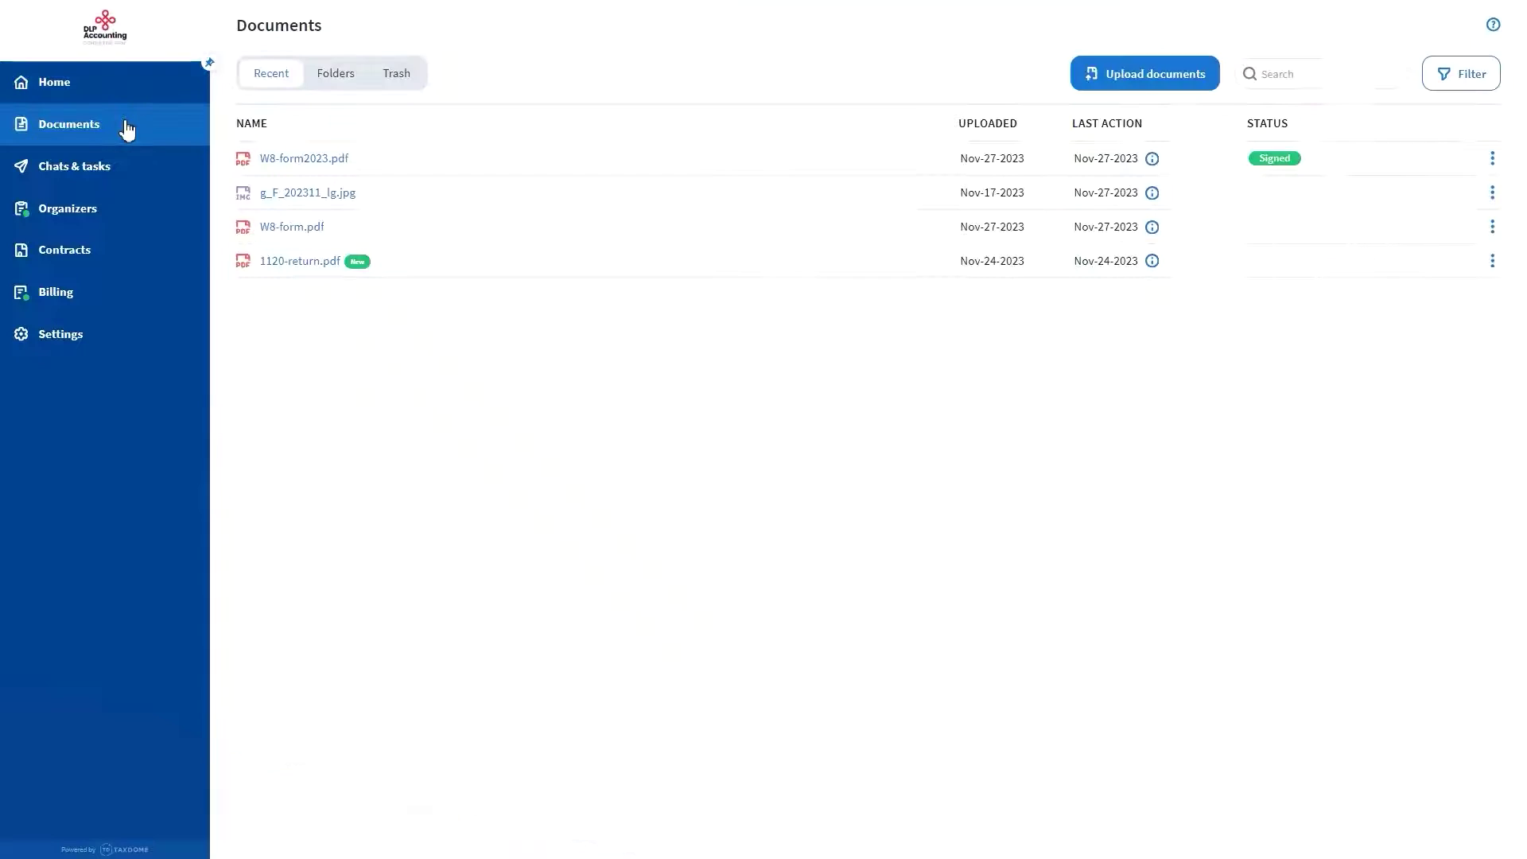
left_click(129, 180)
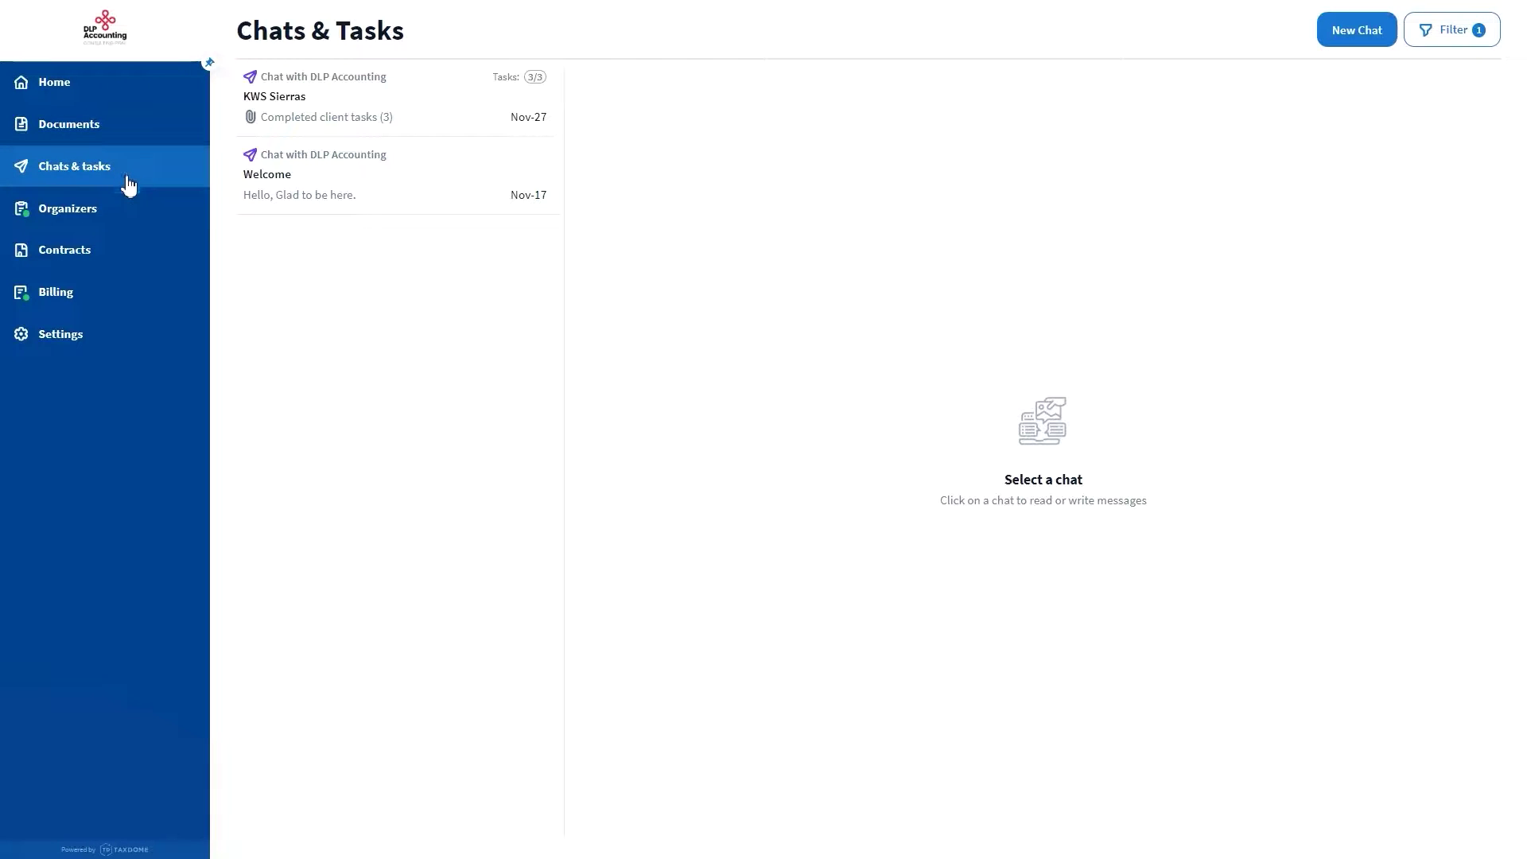
left_click(132, 213)
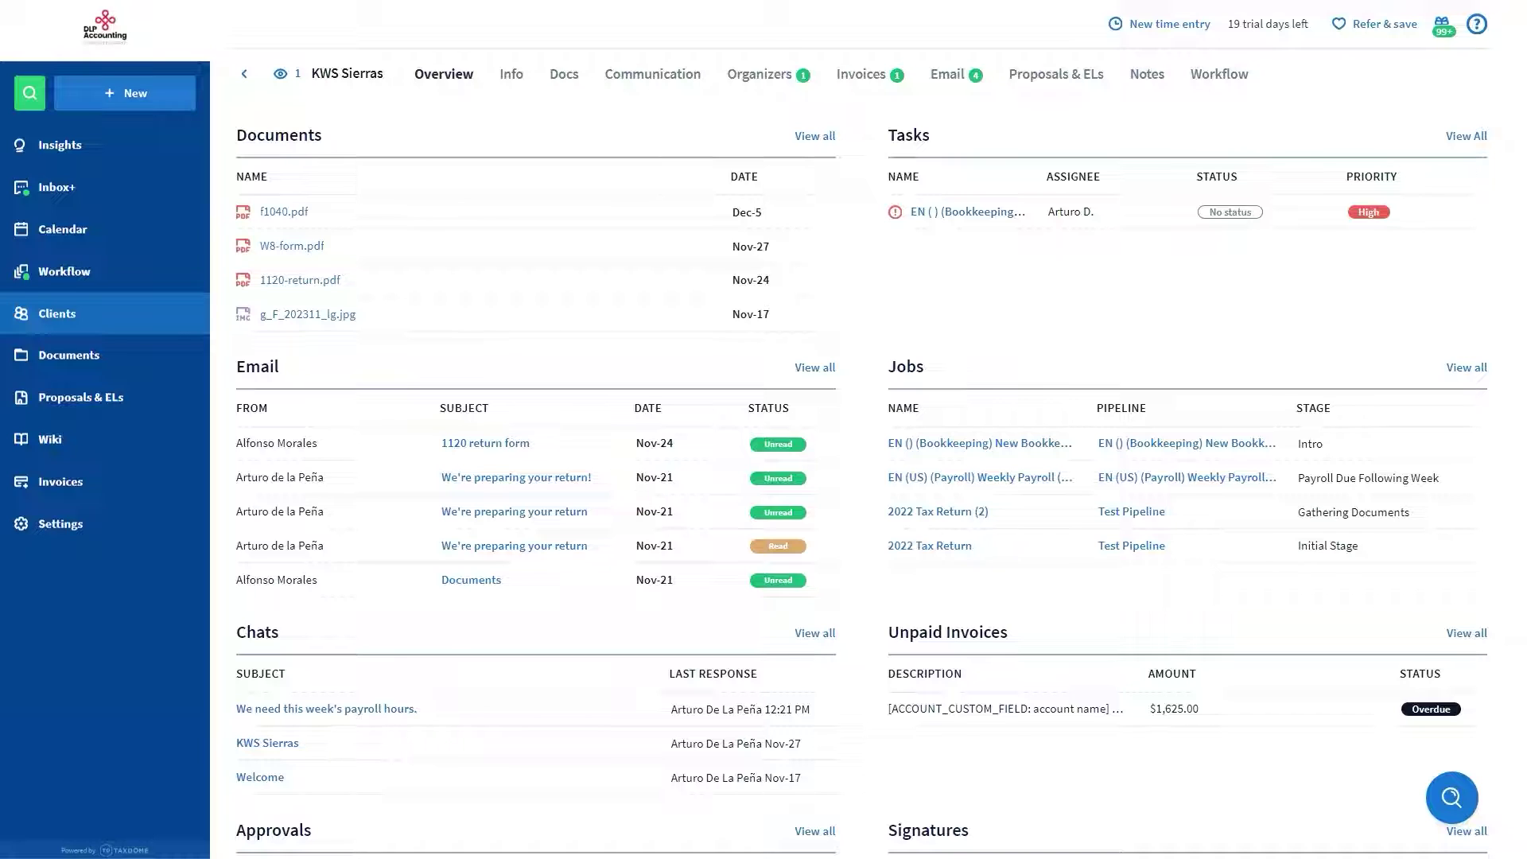
View all of KWS Sierras' chats.
left_click(812, 634)
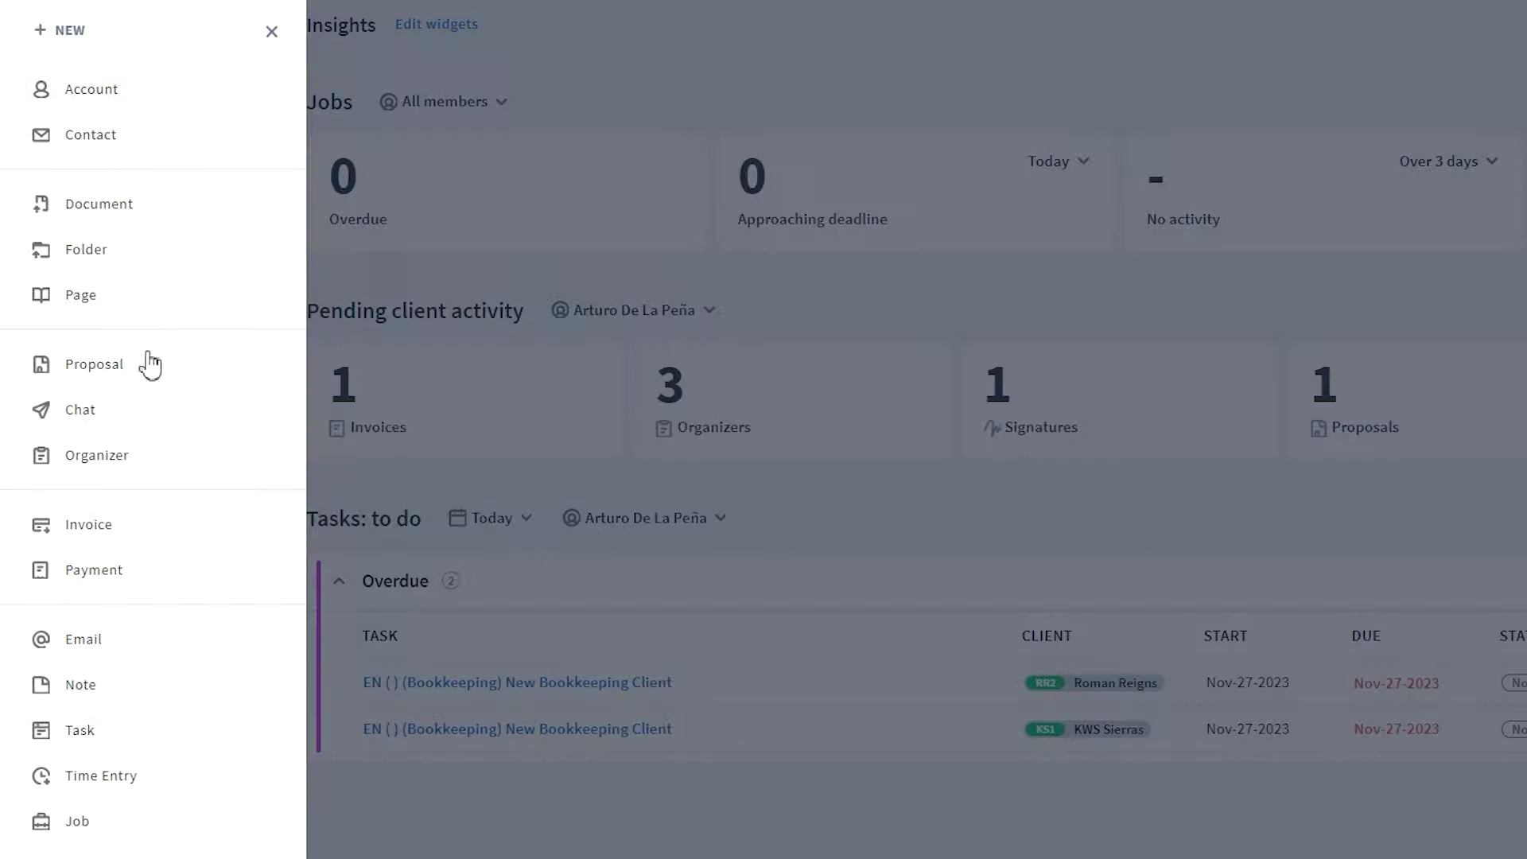
Create chats for six accounts, including Acme Corporation and A-List Bistro, then open the Holidays business hours thread.
left_click(132, 414)
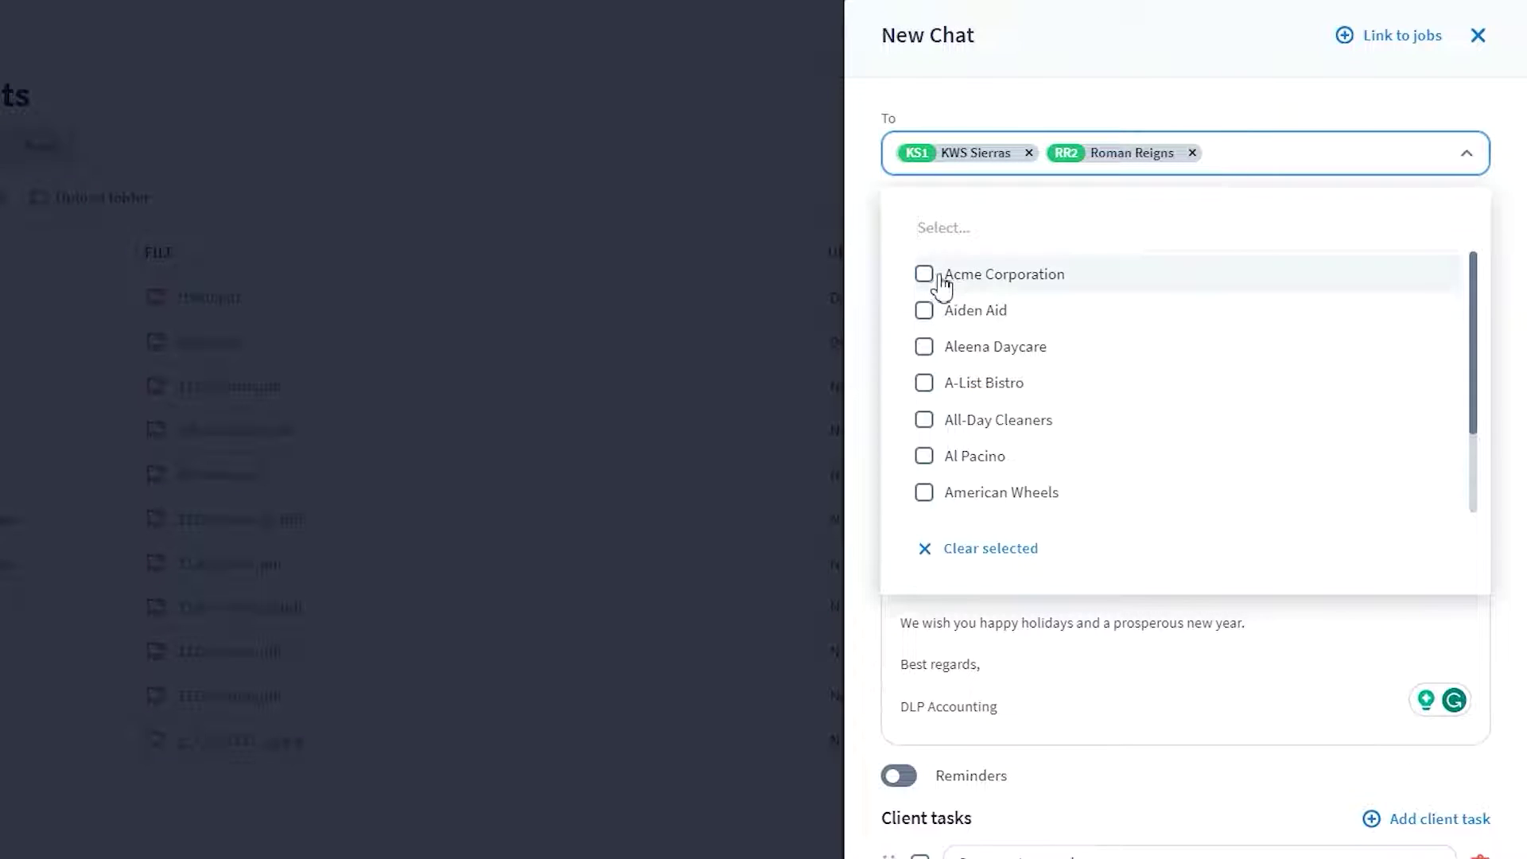
left_click(943, 278)
left_click(946, 312)
left_click(950, 347)
left_click(953, 384)
left_click(939, 421)
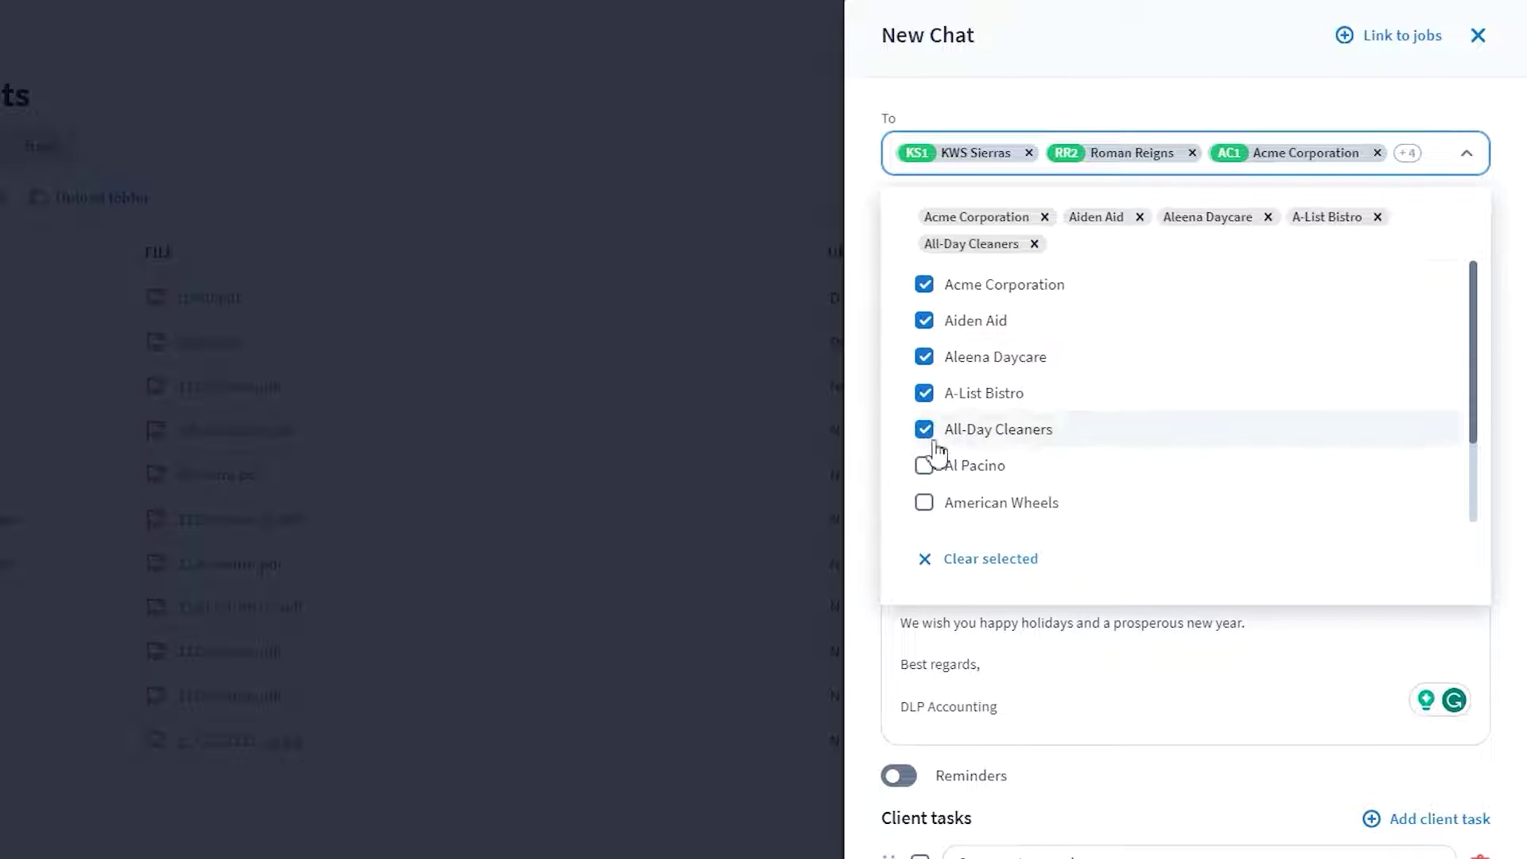
left_click(929, 465)
scroll(965, 798, "down", 3)
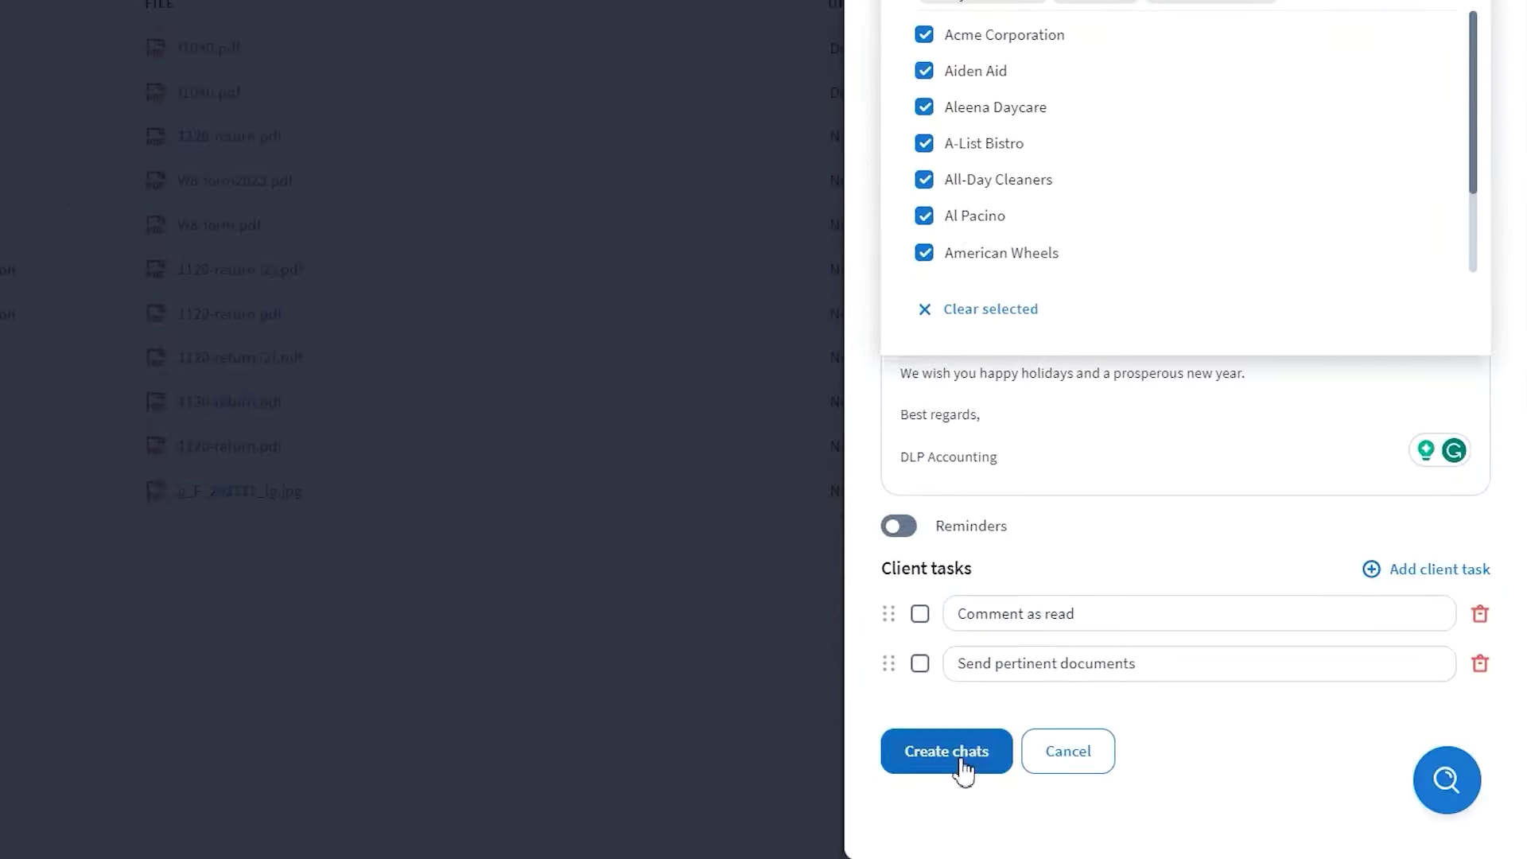
left_click(946, 751)
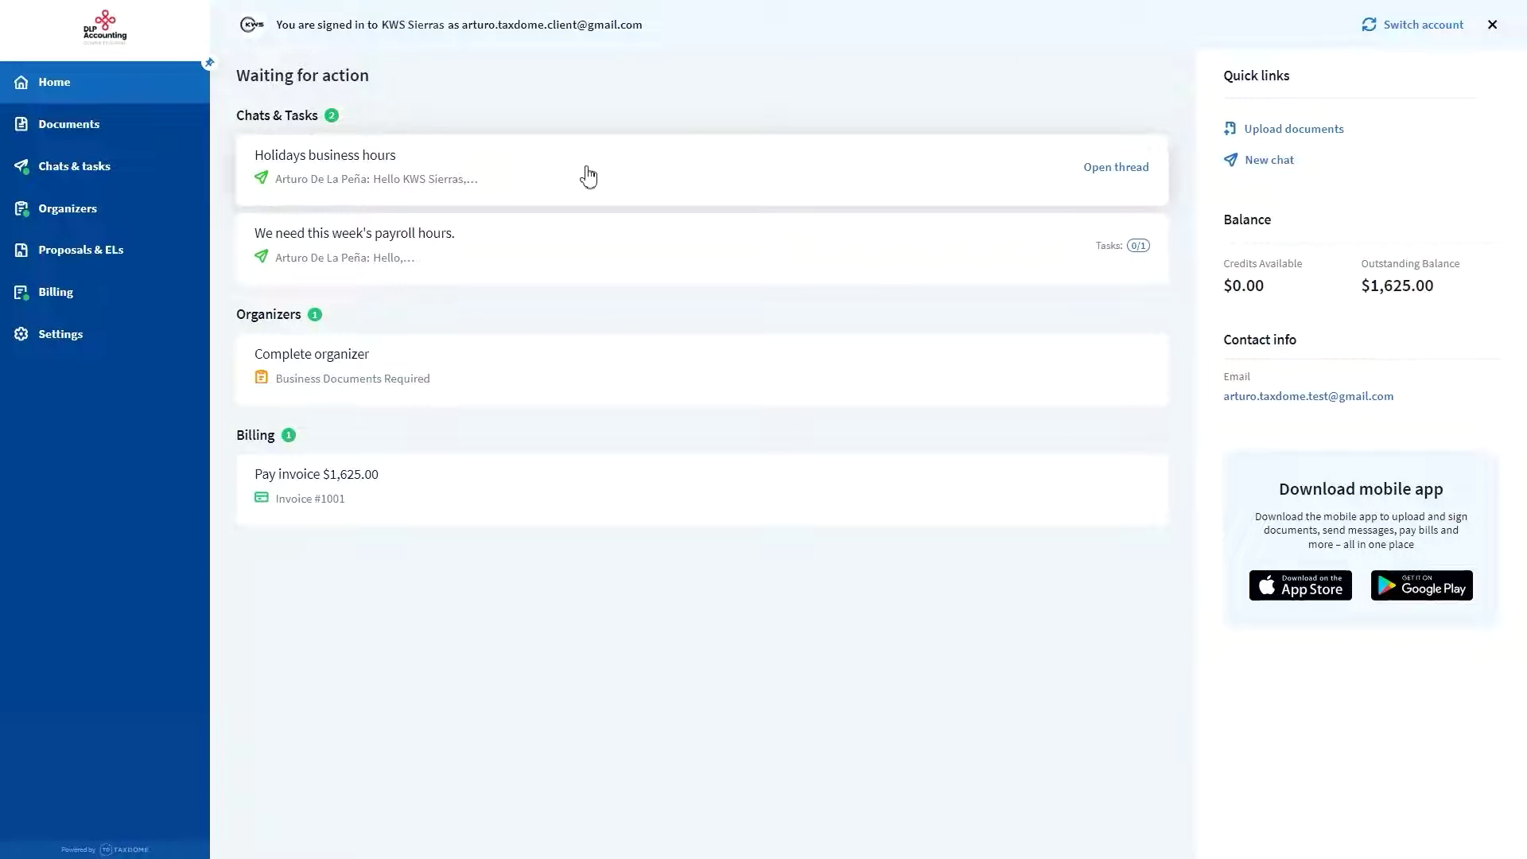
left_click(588, 177)
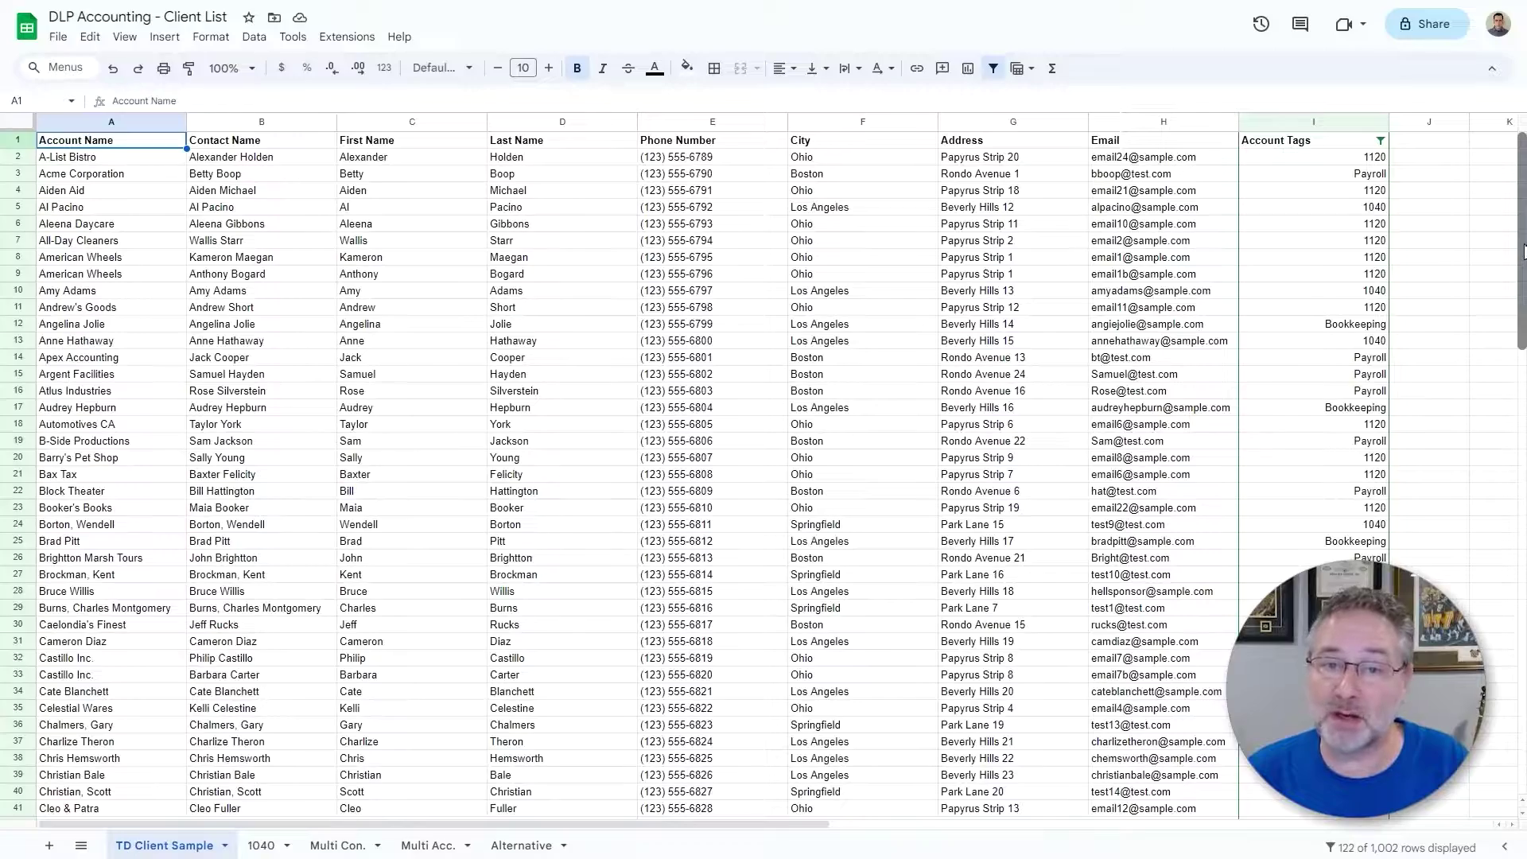
left_click_drag(1523, 251, 1521, 299)
scroll(1521, 299, "down", 4)
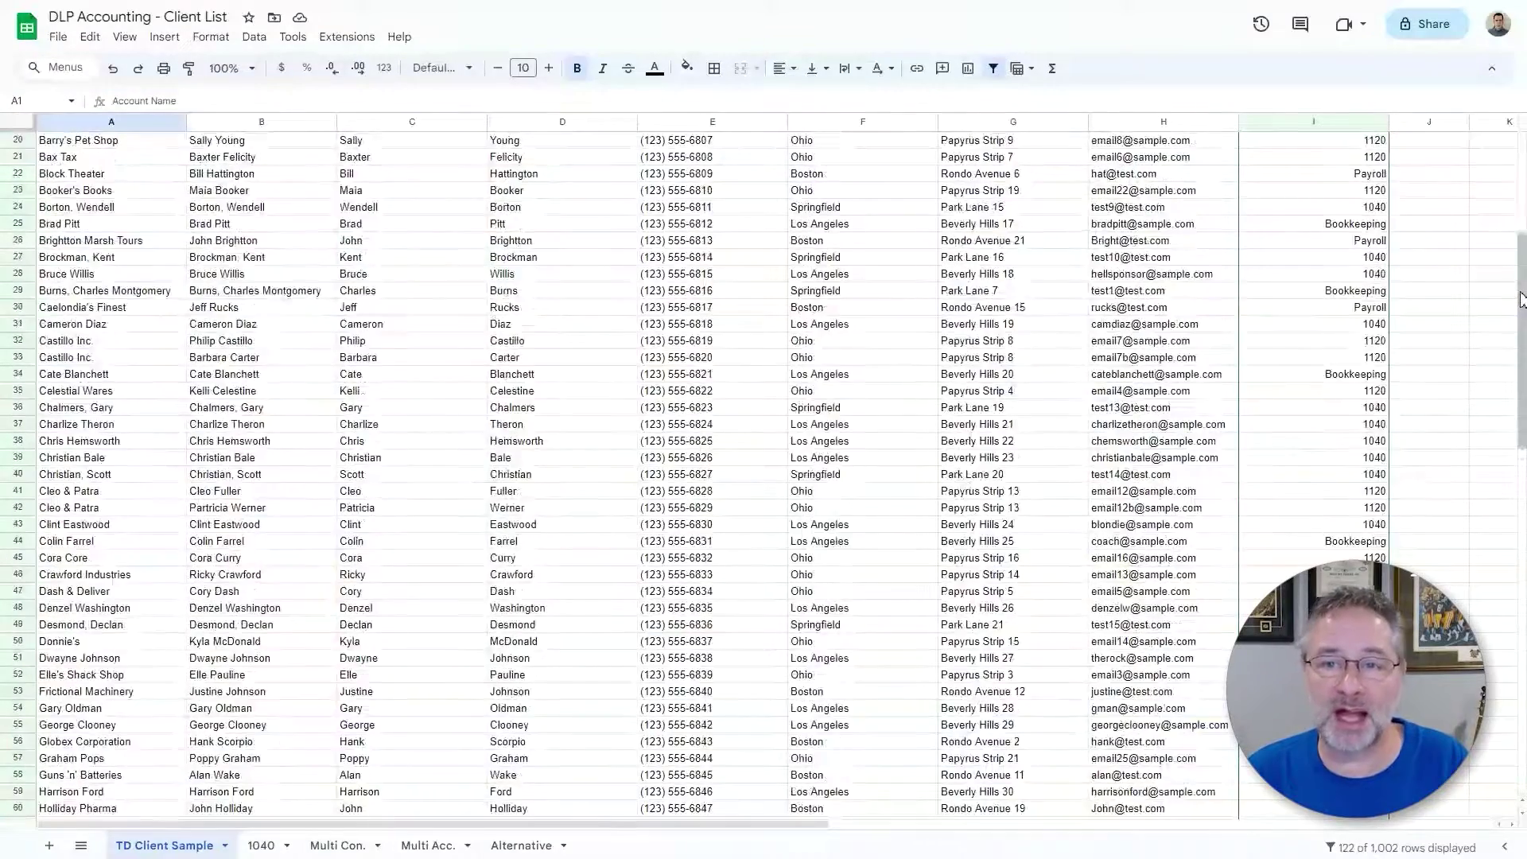
scroll(1521, 299, "down", 7)
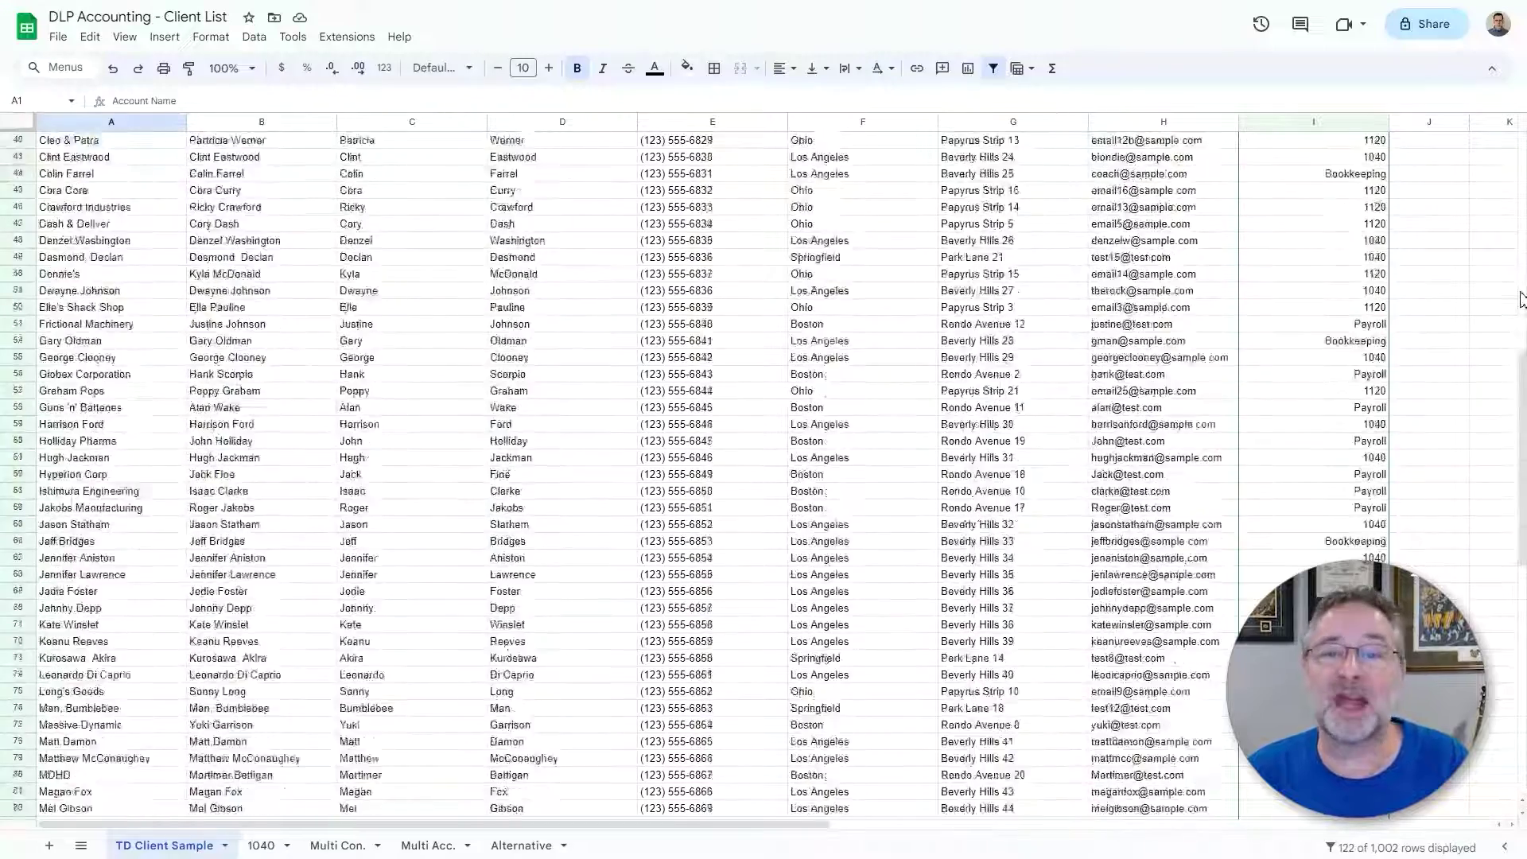
scroll(1521, 299, "down", 4)
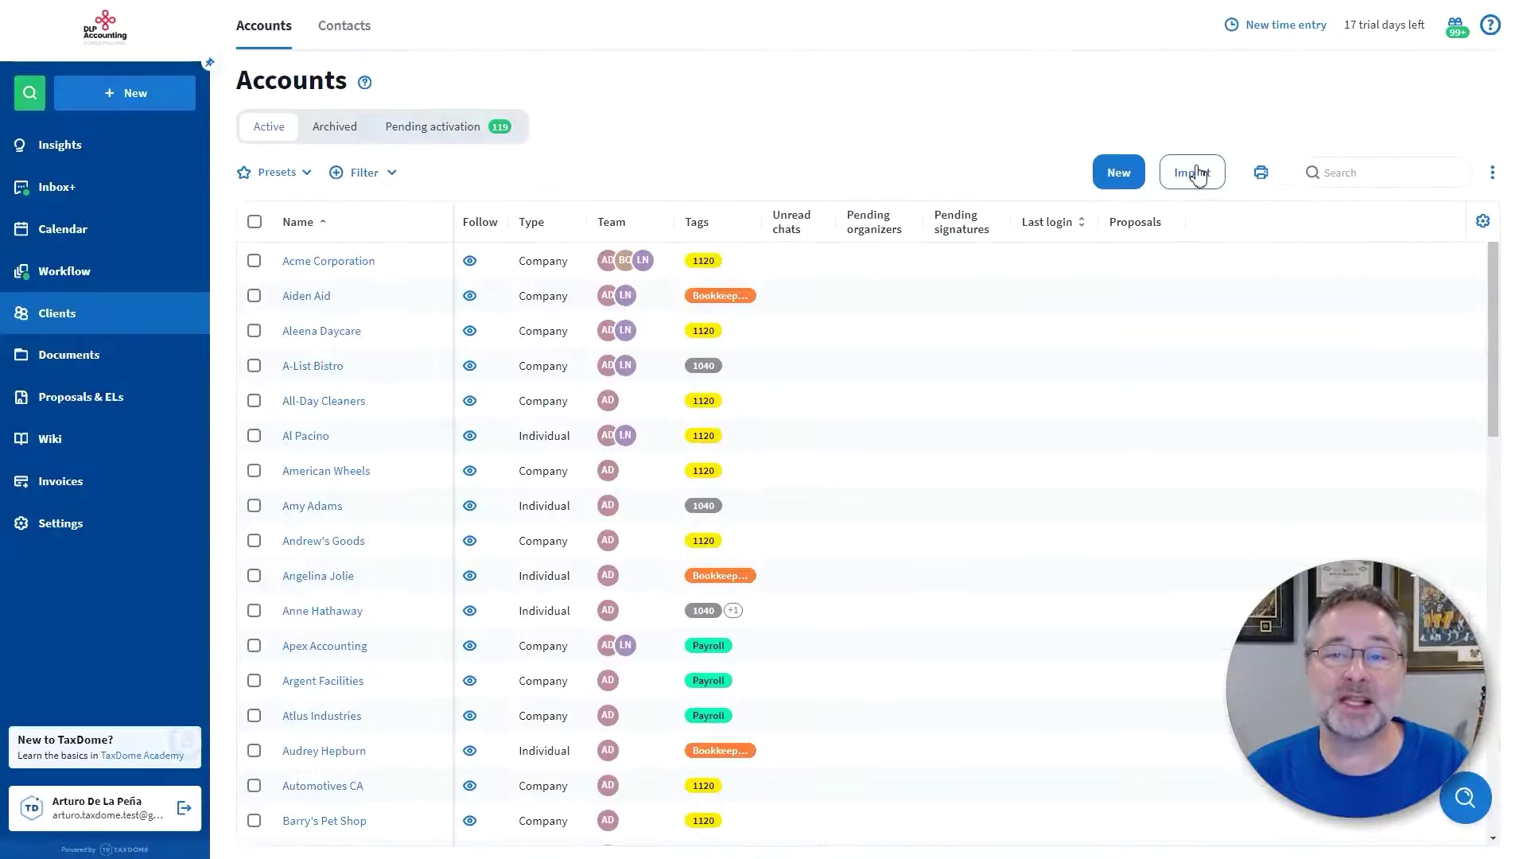
Start an account import by choosing a CSV file, then open a live support chat.
left_click(1193, 173)
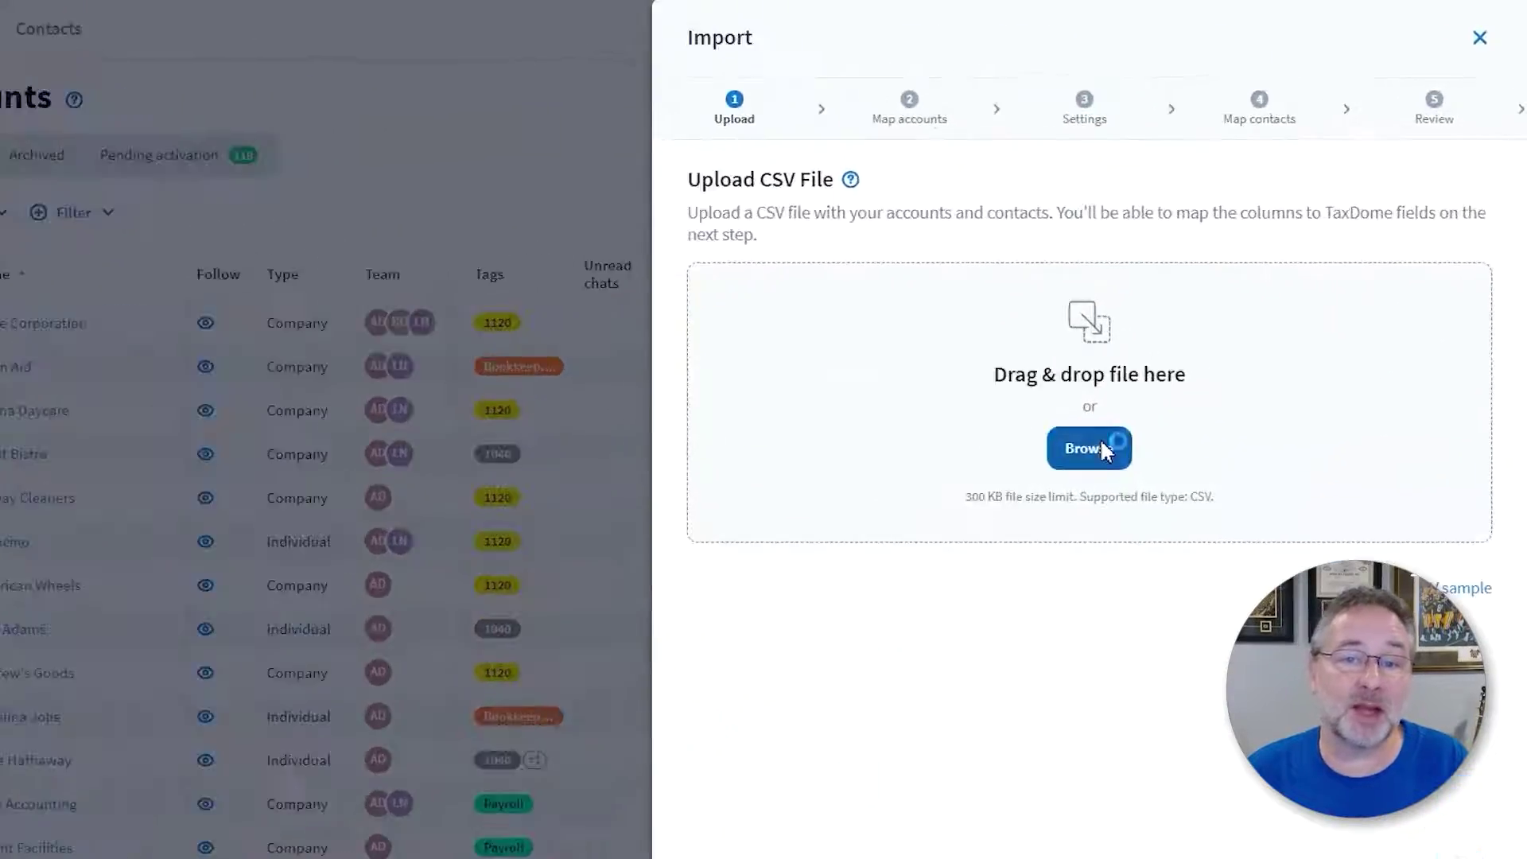
left_click(1176, 361)
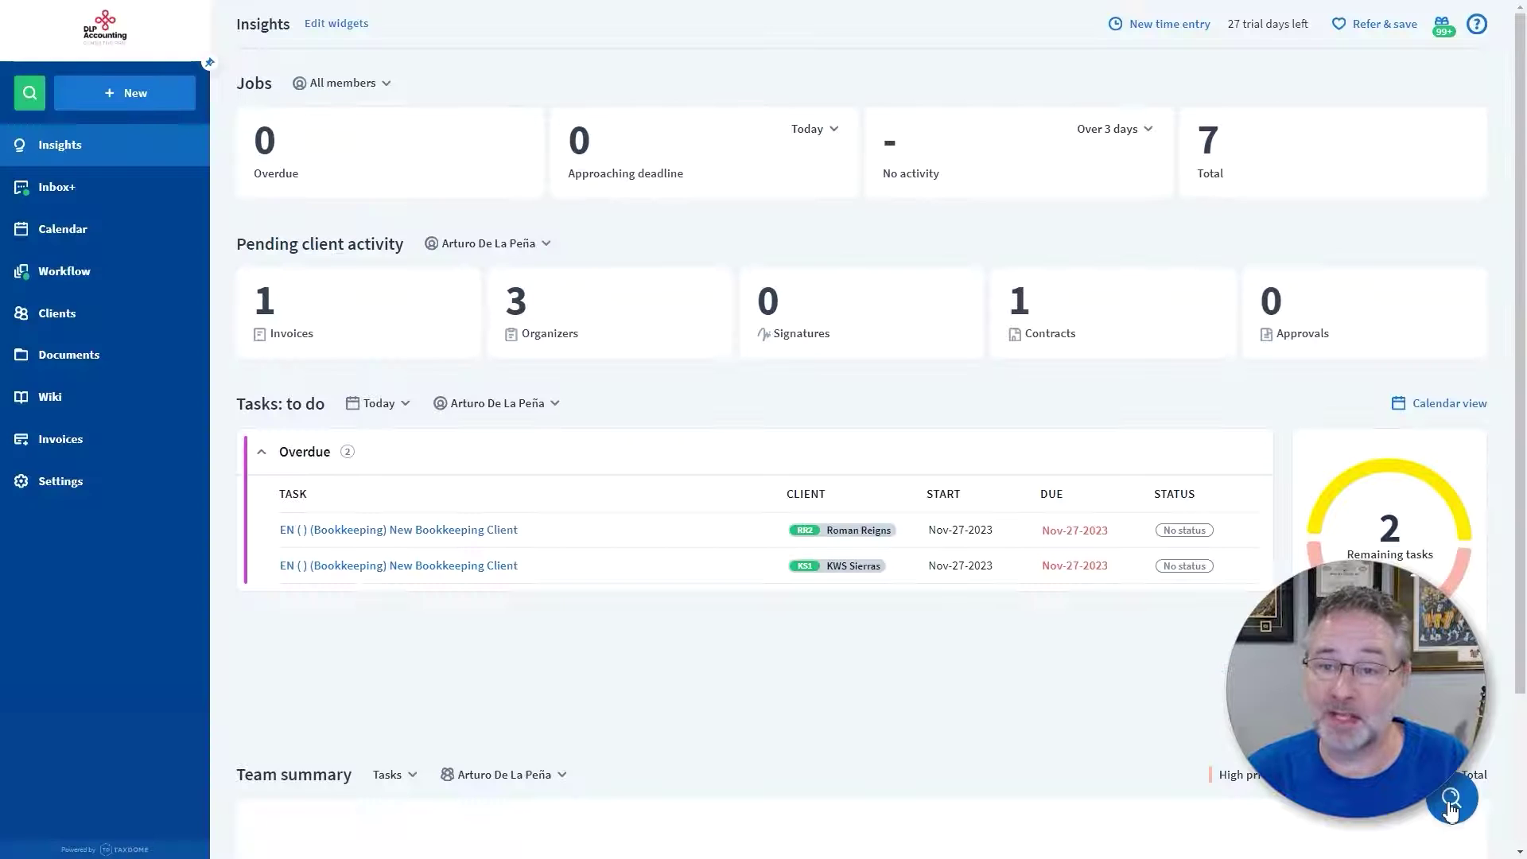
left_click(1452, 798)
left_click(1361, 209)
left_click(1339, 435)
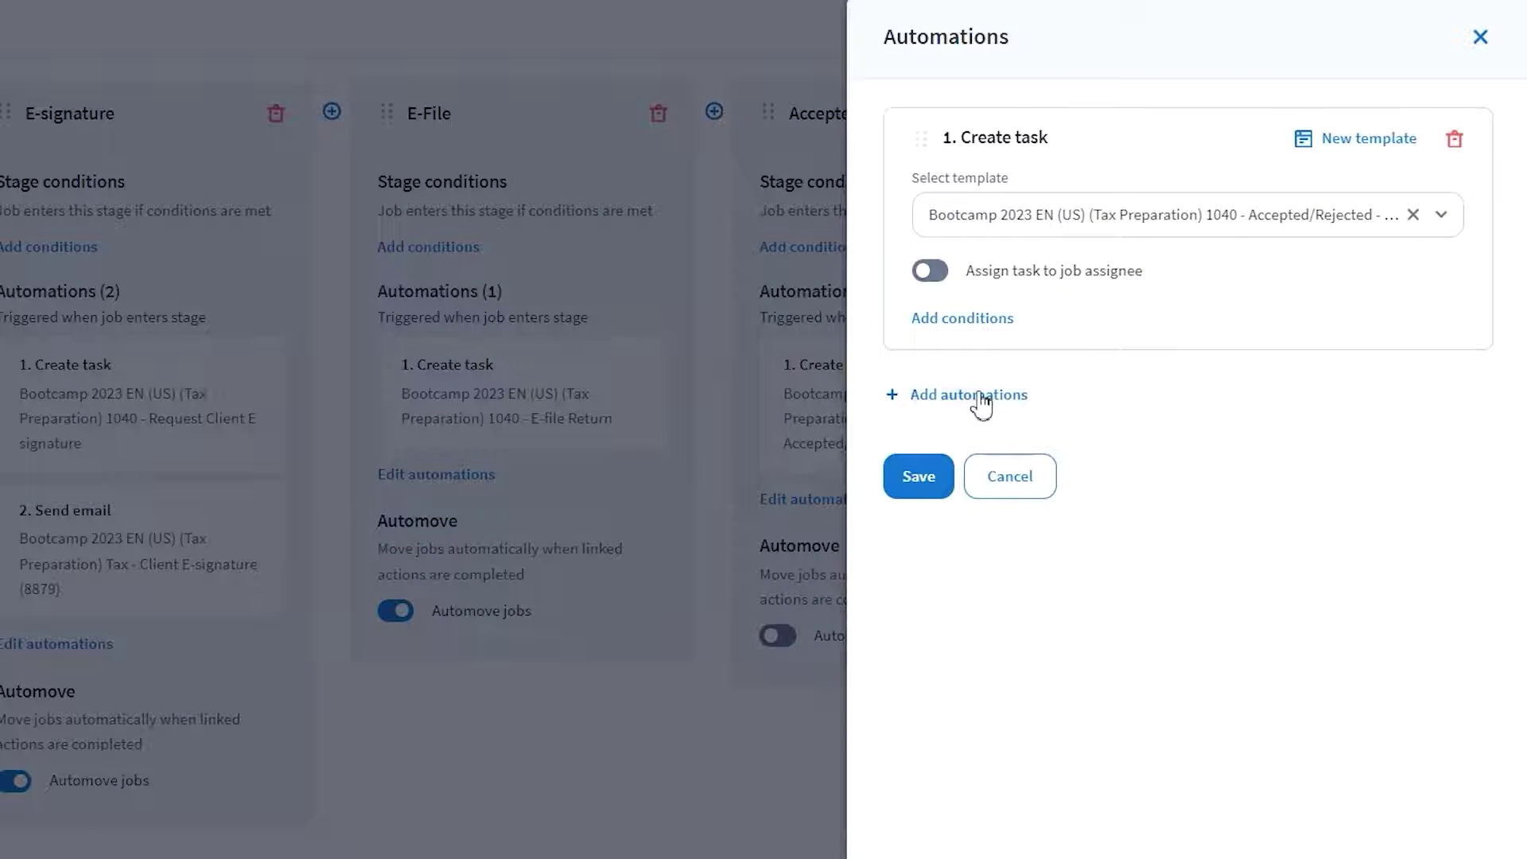
Add an Update job assignees automation to the stage with a team member assigned.
left_click(980, 395)
scroll(986, 493, "down", 3)
left_click(994, 730)
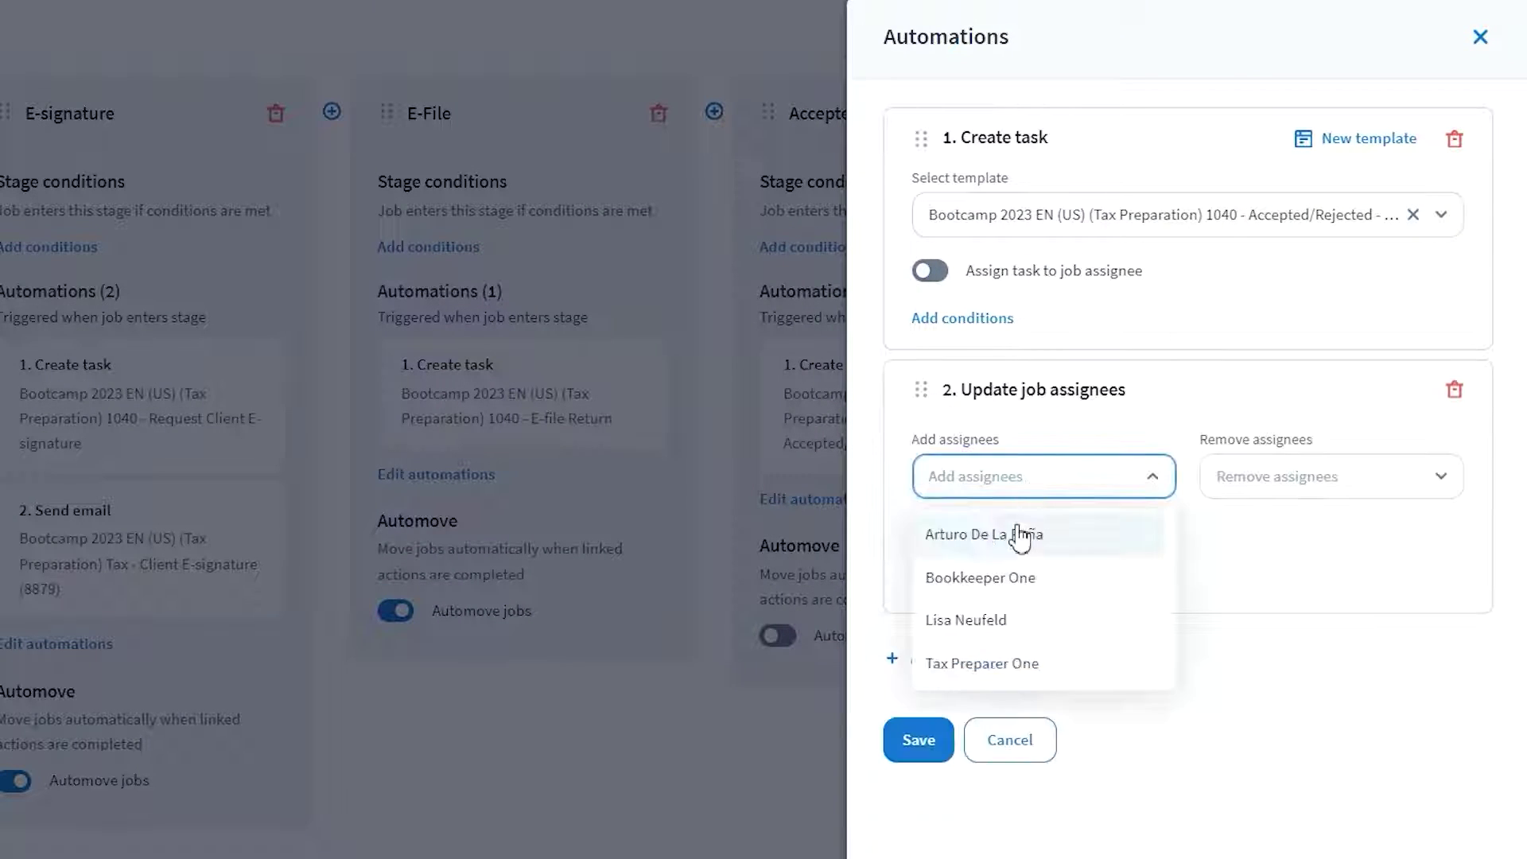
left_click(999, 617)
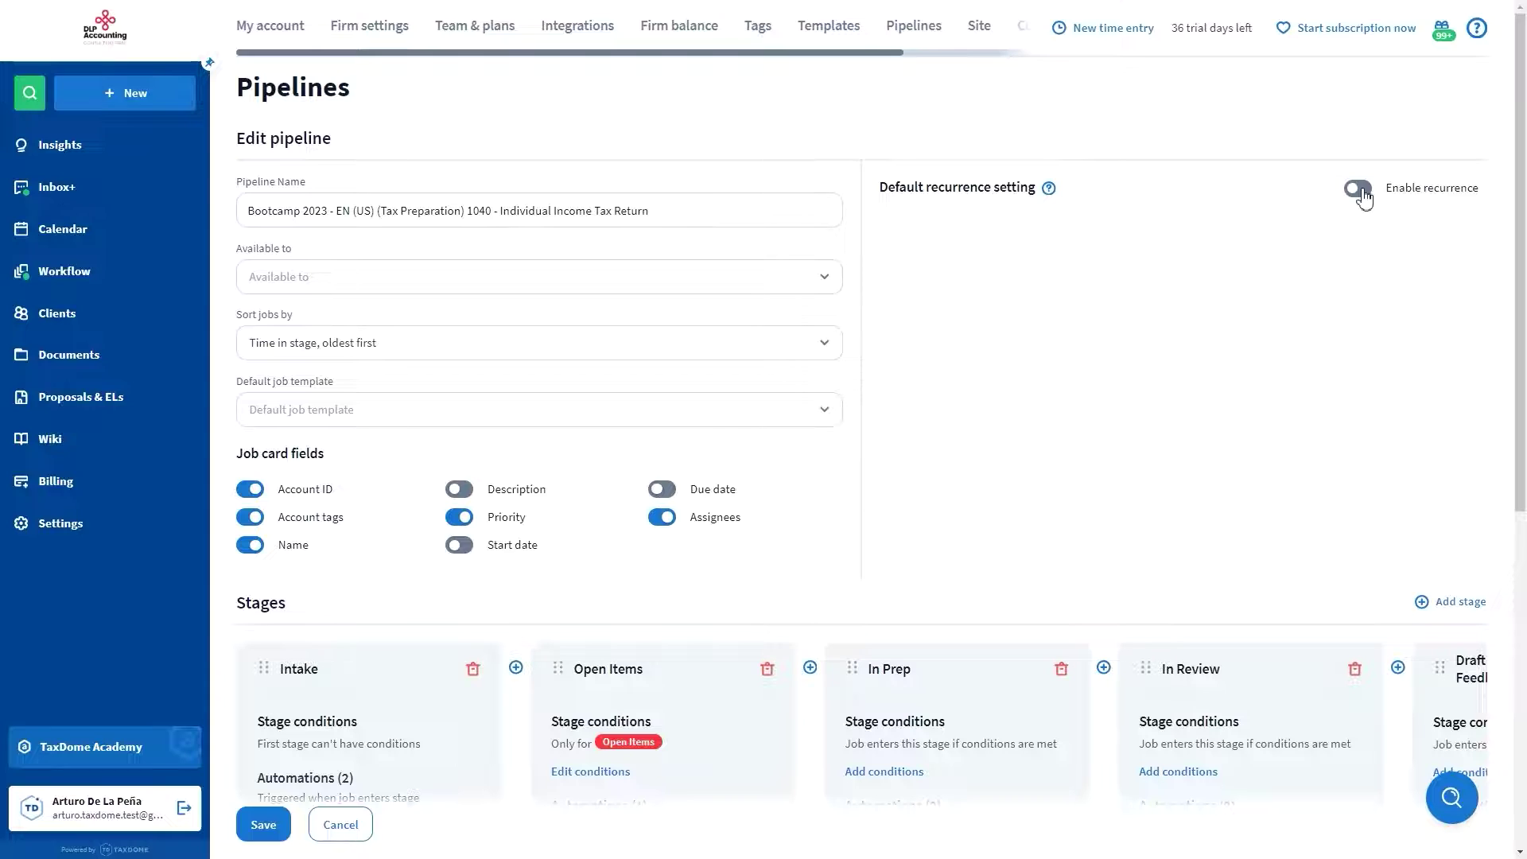
Enable recurrence so jobs repeat every 1 month on the 1st.
left_click(1363, 199)
left_click(1076, 417)
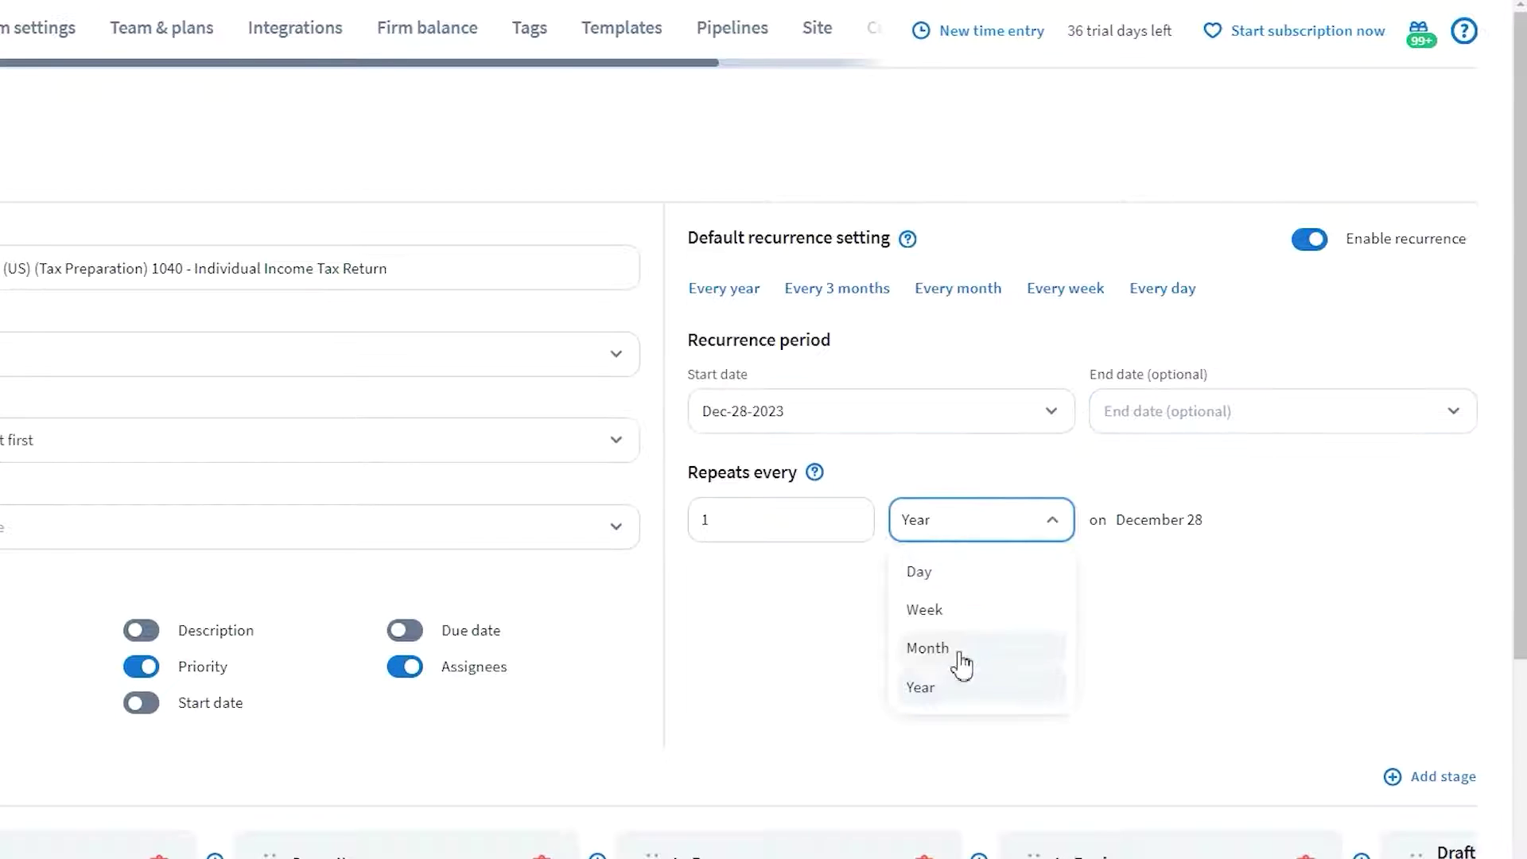
left_click(960, 654)
left_click(1215, 529)
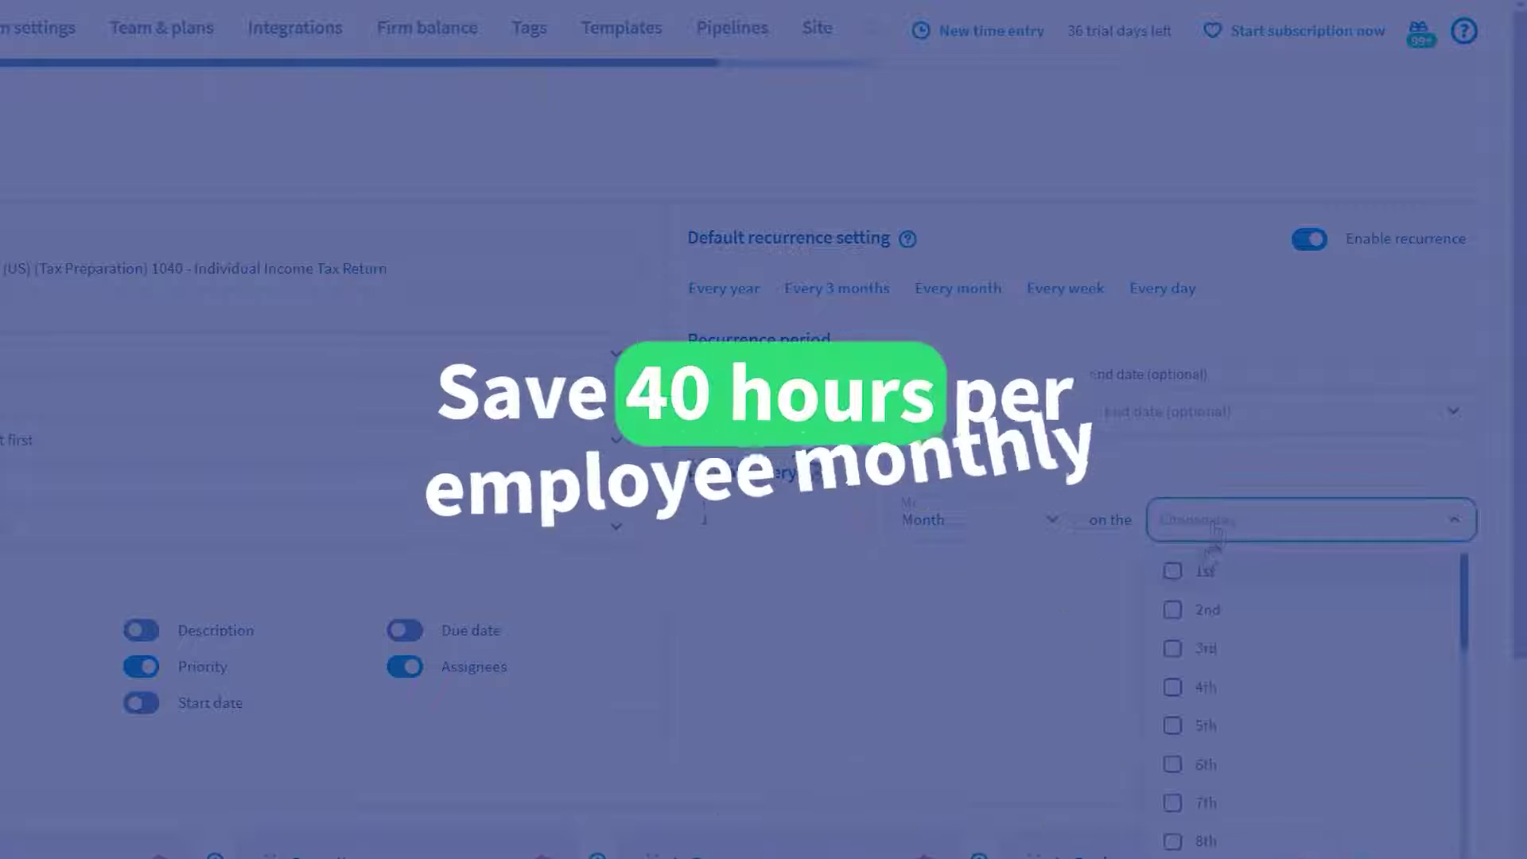
left_click(1196, 570)
left_click(1093, 626)
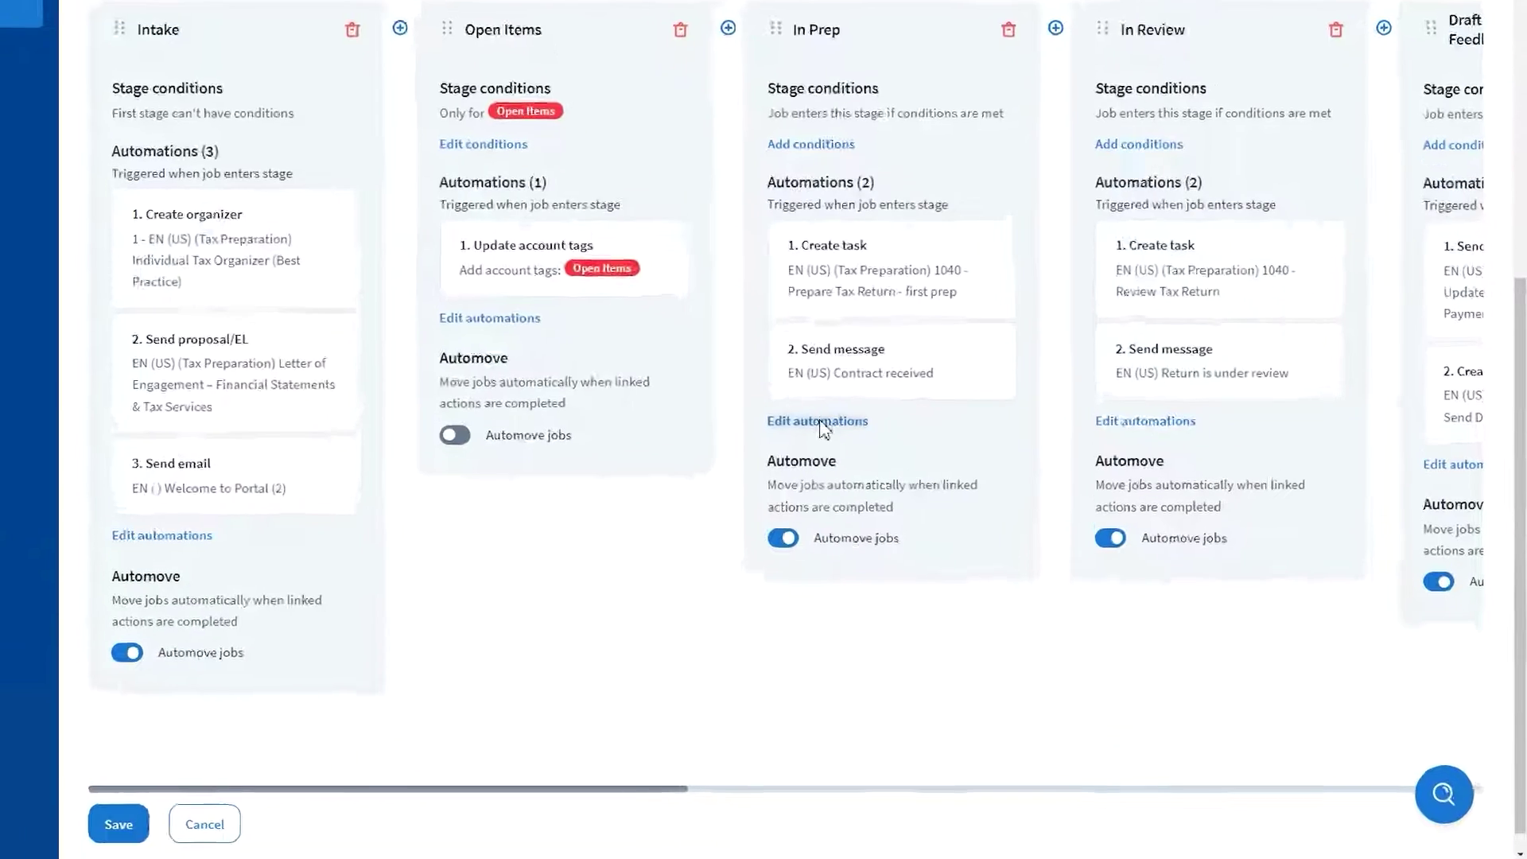
Give the In Prep stage an automation adding Tax Preparer One as assignee, and save.
left_click(895, 469)
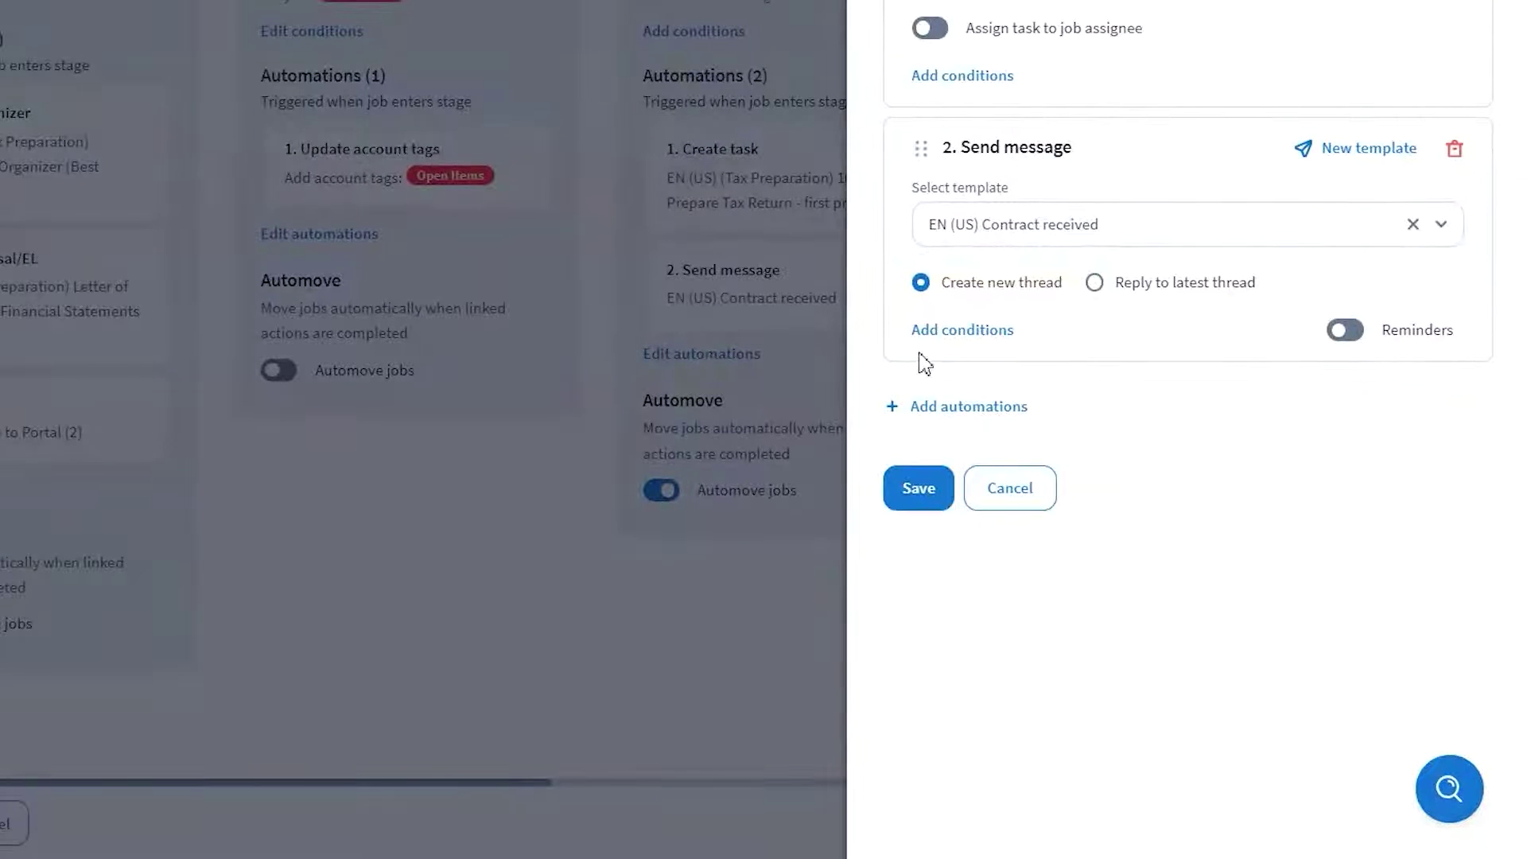
left_click(965, 409)
scroll(1022, 526, "down", 2)
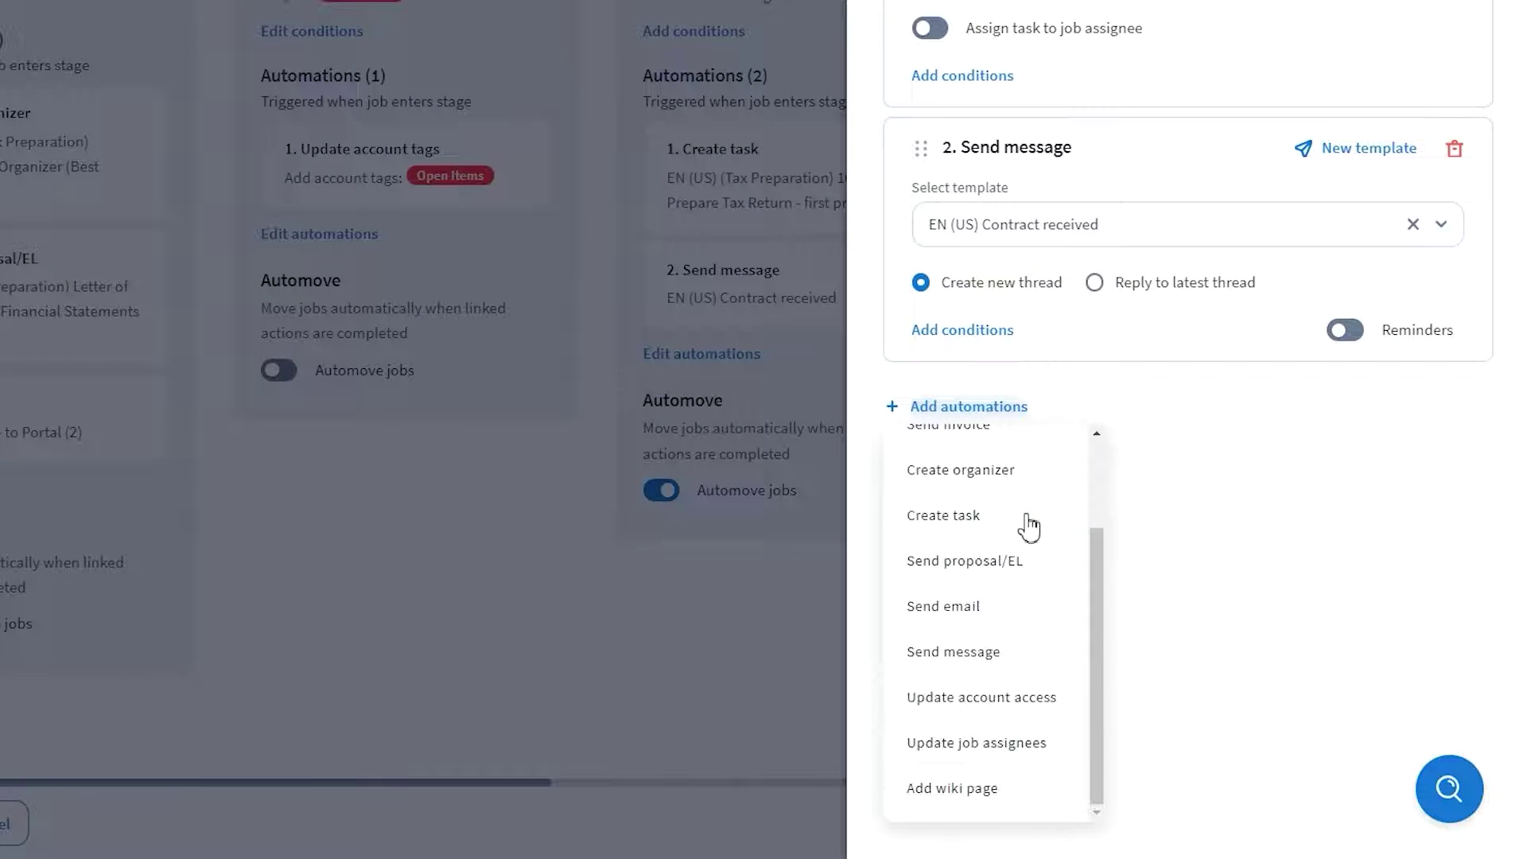
left_click(1070, 735)
left_click(1167, 493)
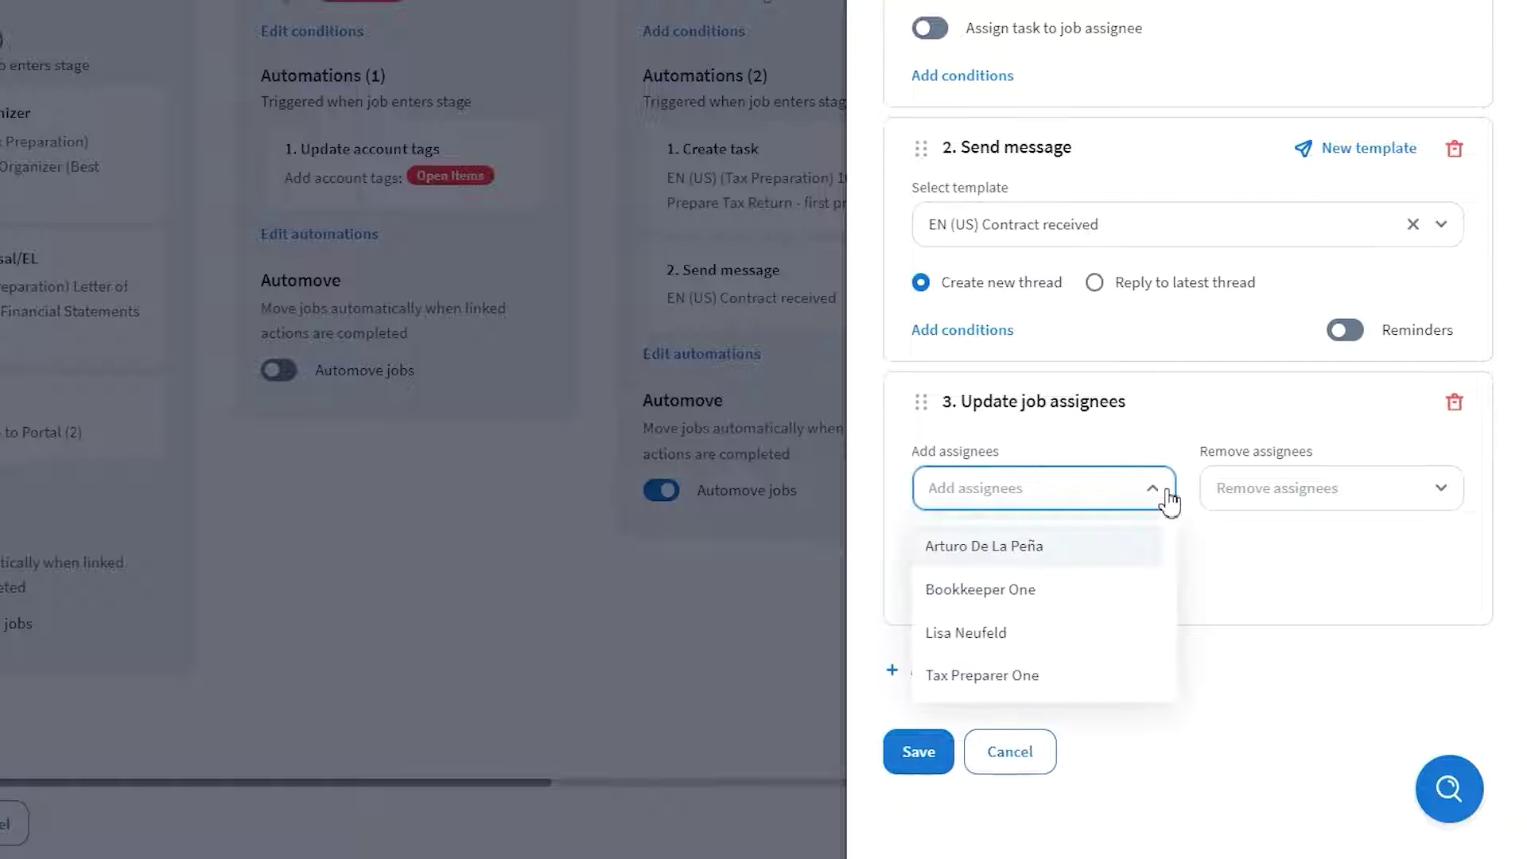
left_click(1006, 678)
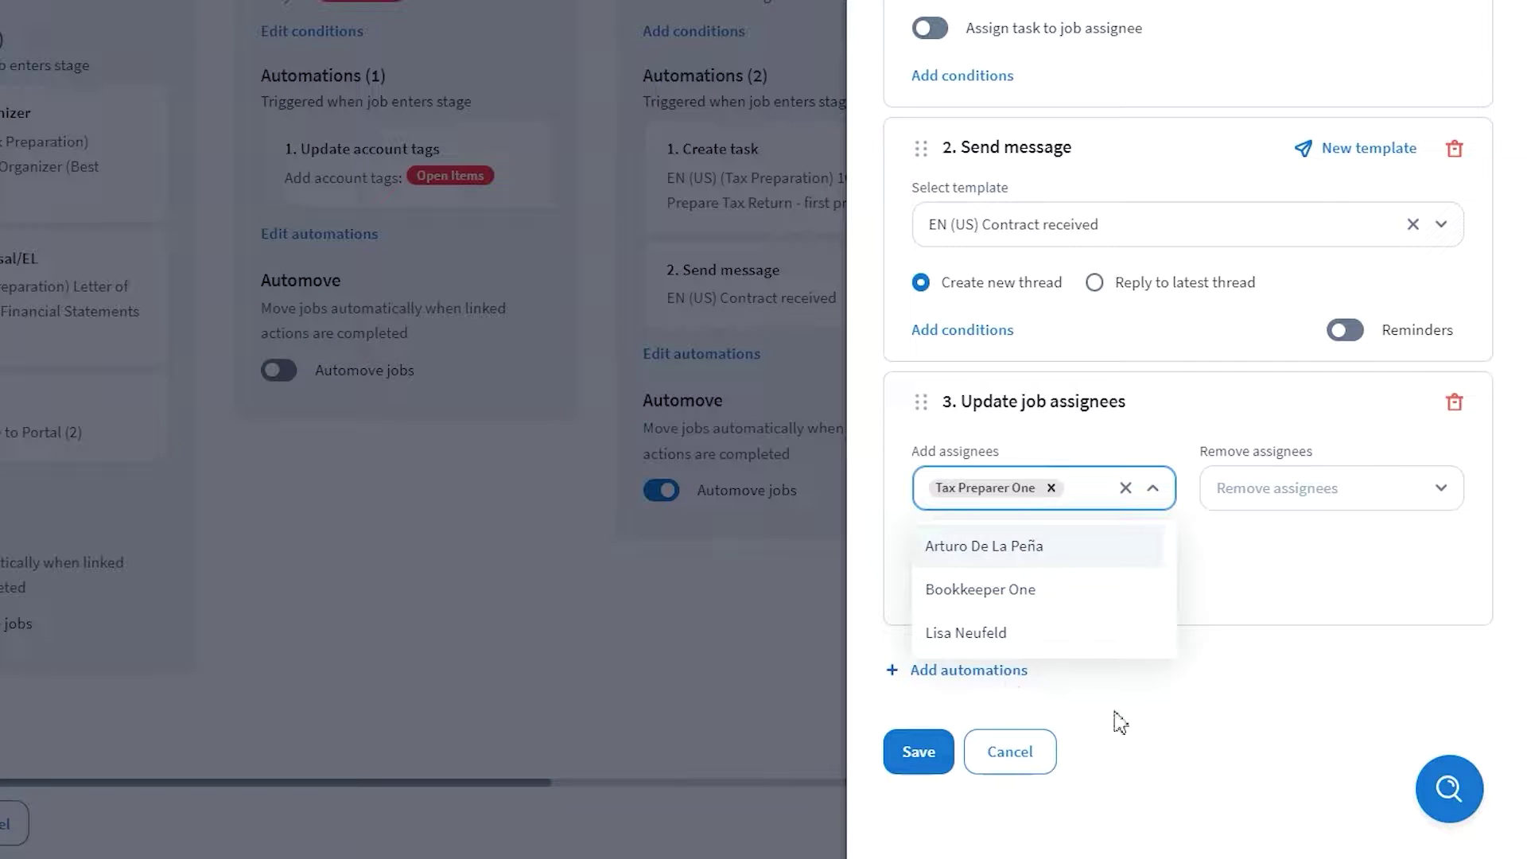
left_click(1160, 732)
left_click(919, 764)
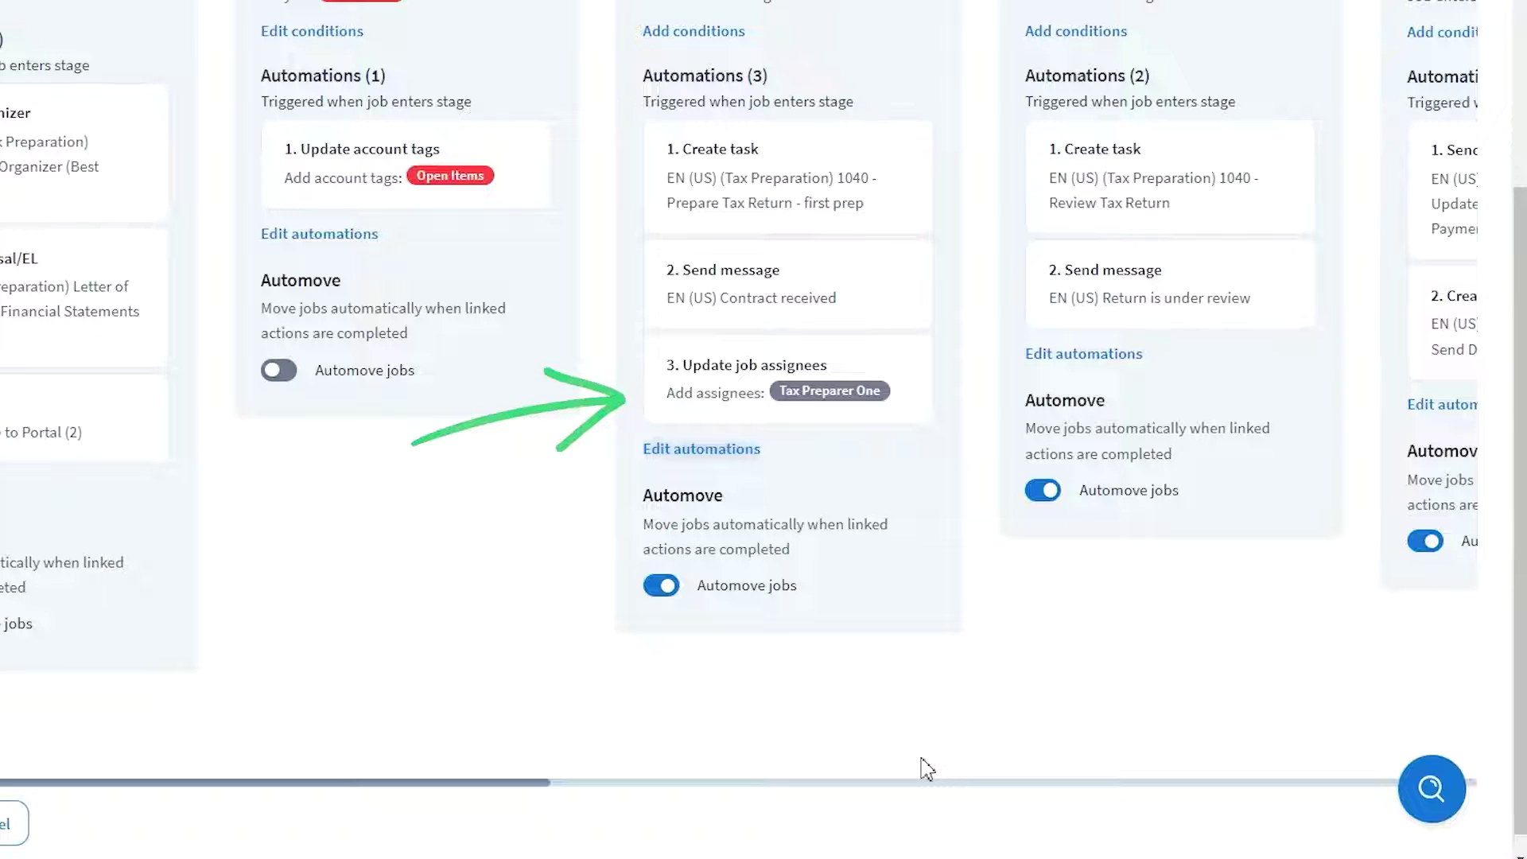
Add an In Review automation removing Tax Preparer One from assignees, and save.
left_click(1102, 363)
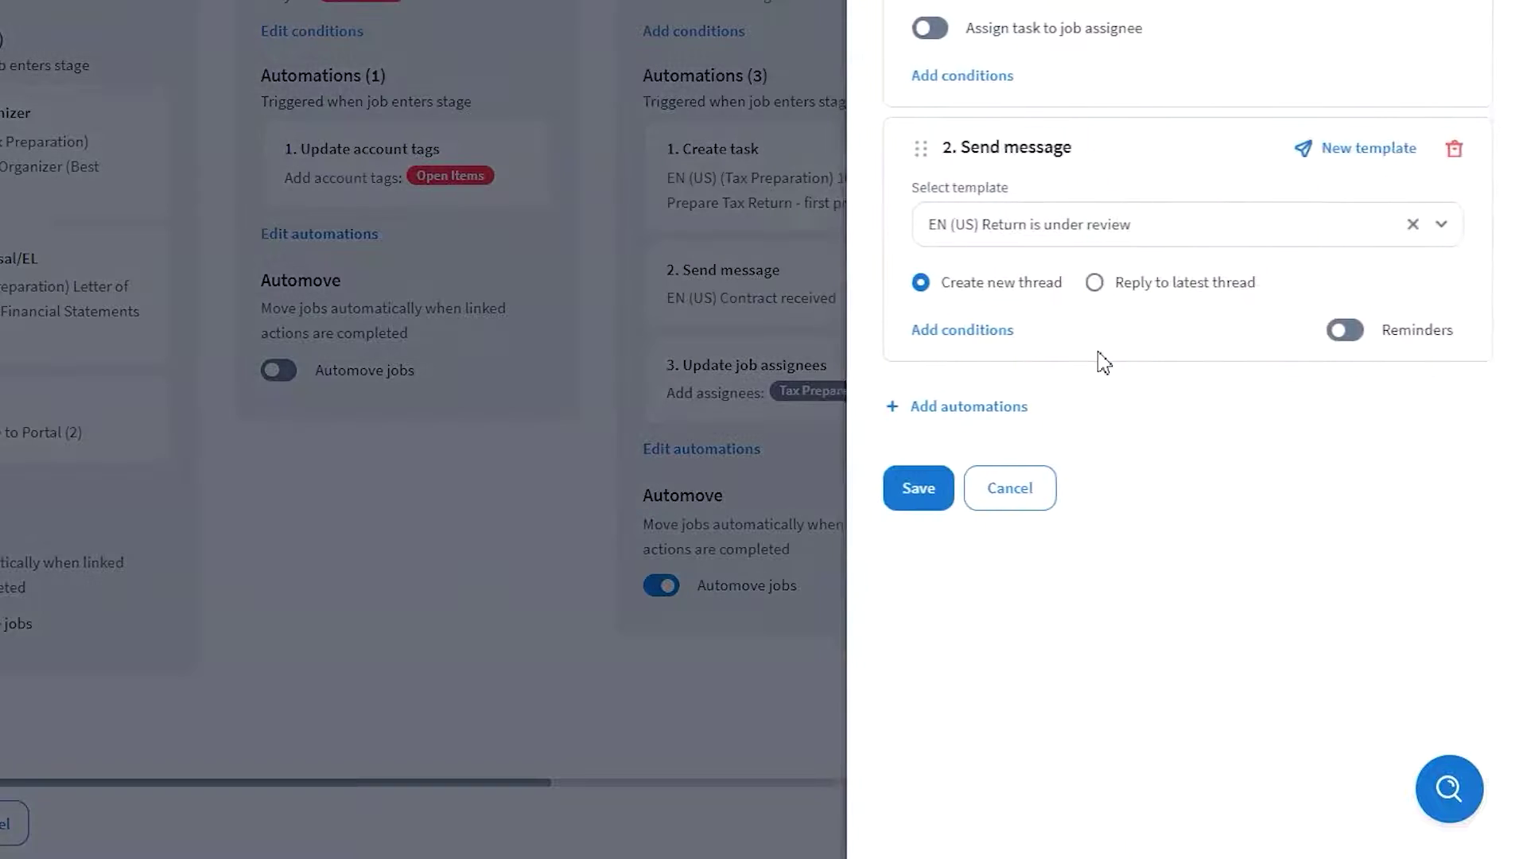
left_click(974, 431)
scroll(1013, 524, "down", 2)
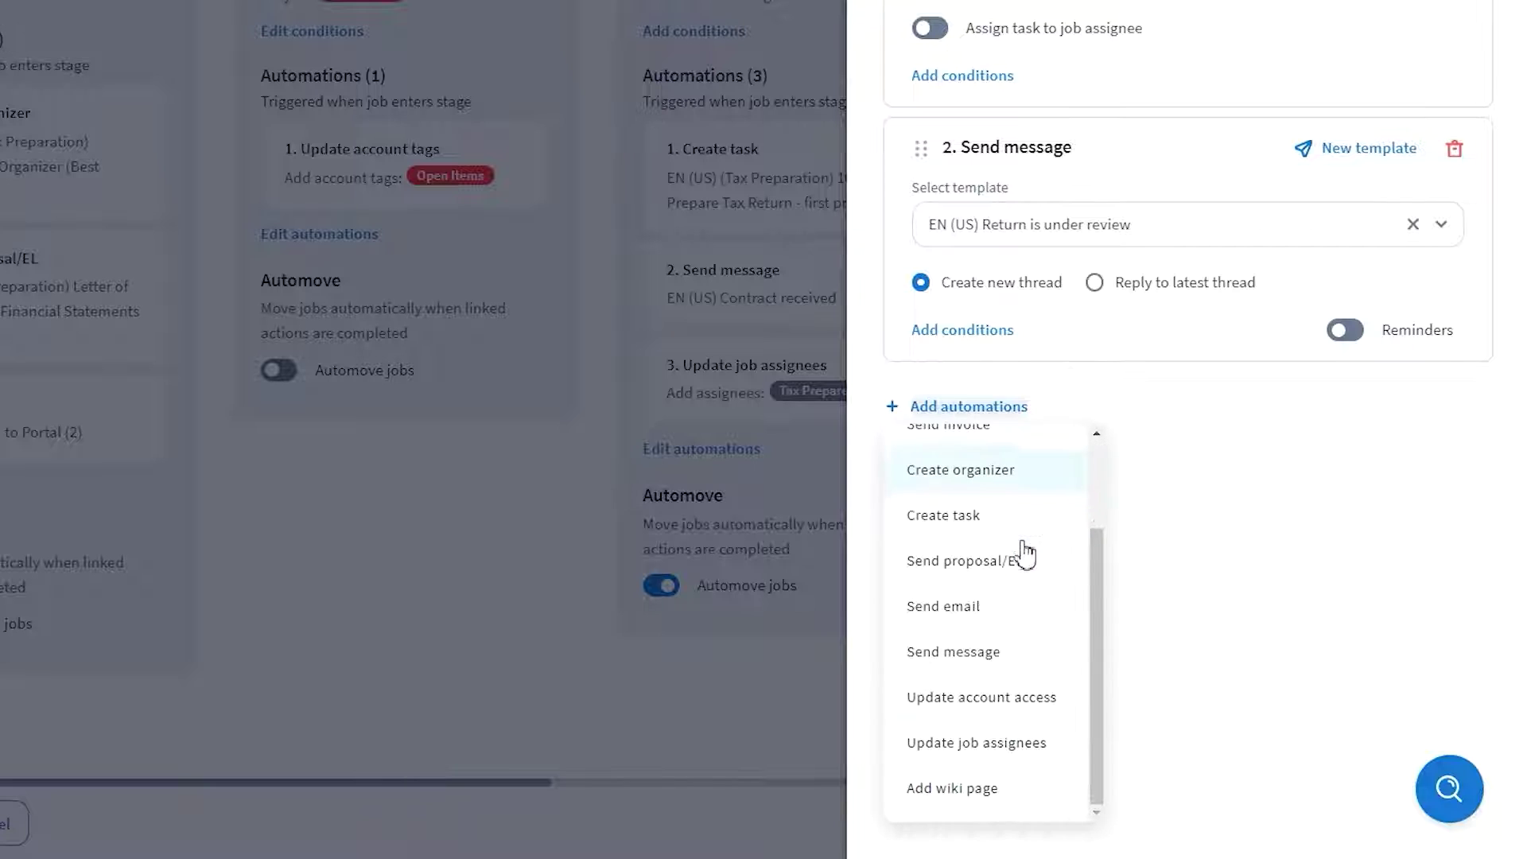
left_click(1055, 740)
left_click(1288, 487)
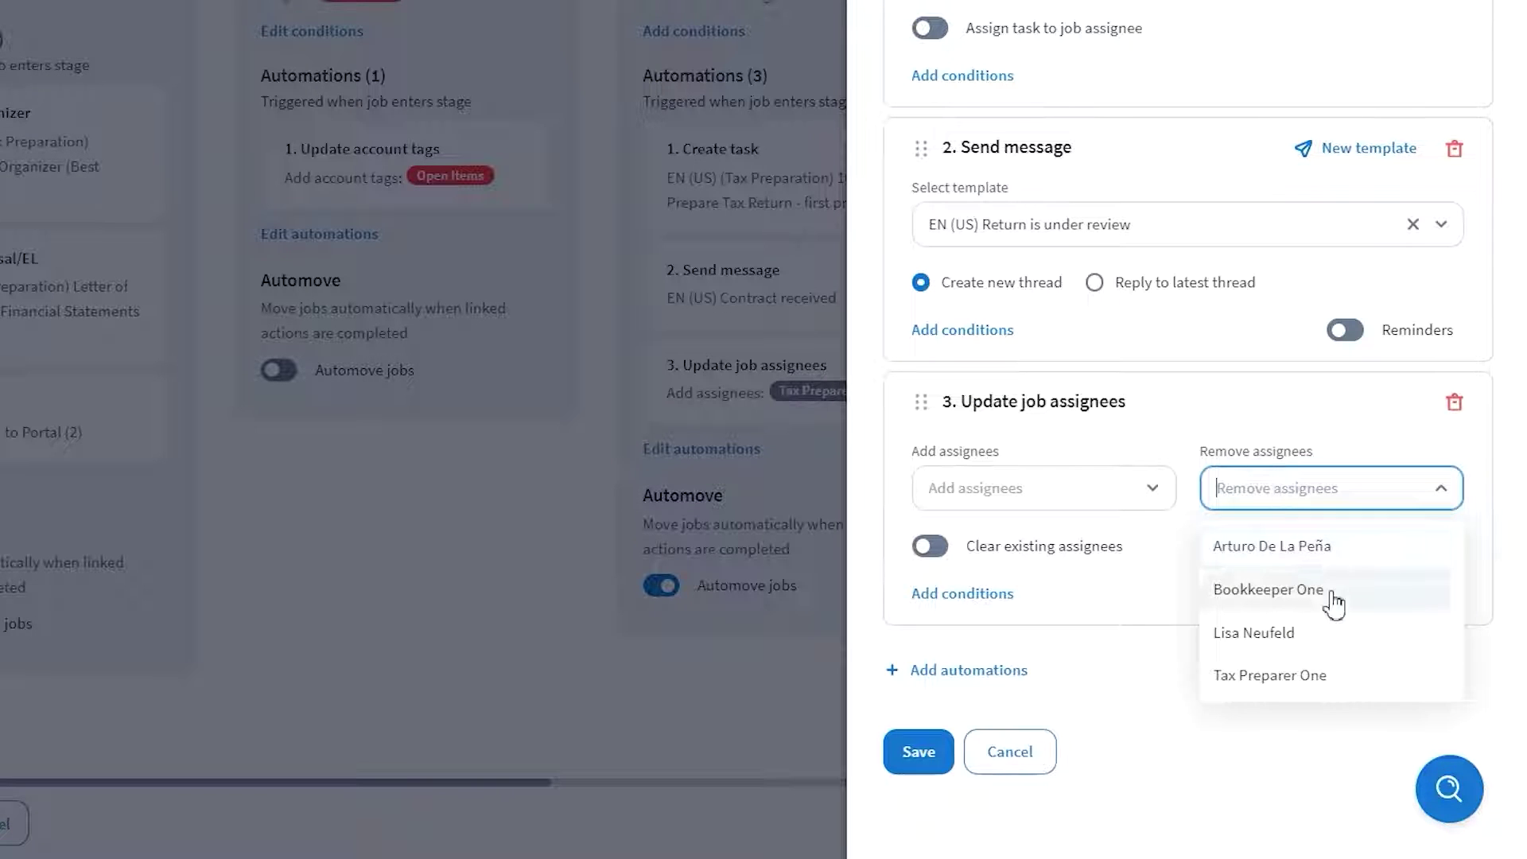
left_click(1318, 676)
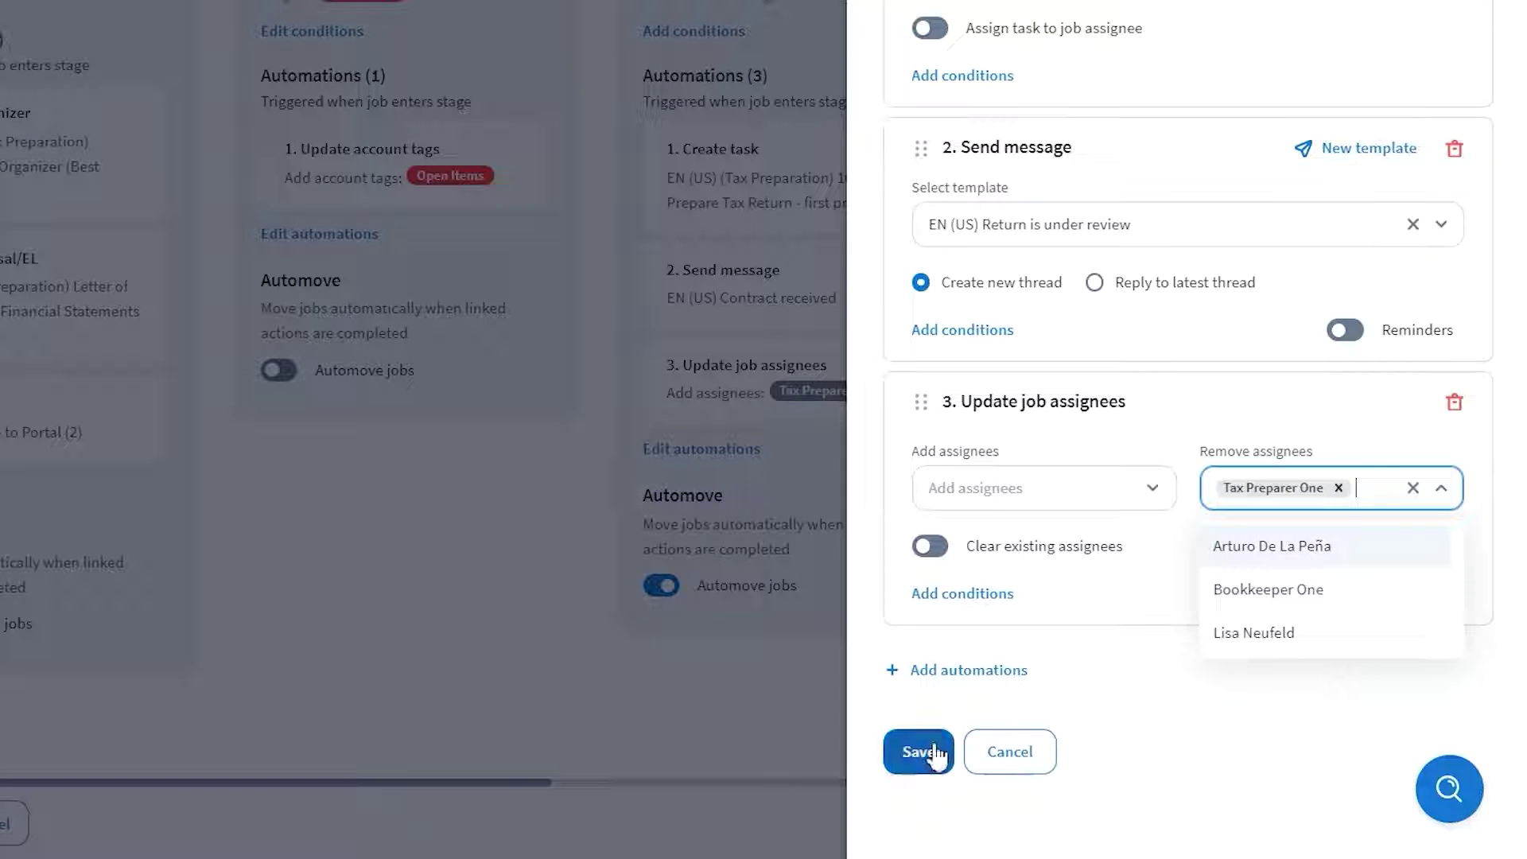
left_click(935, 753)
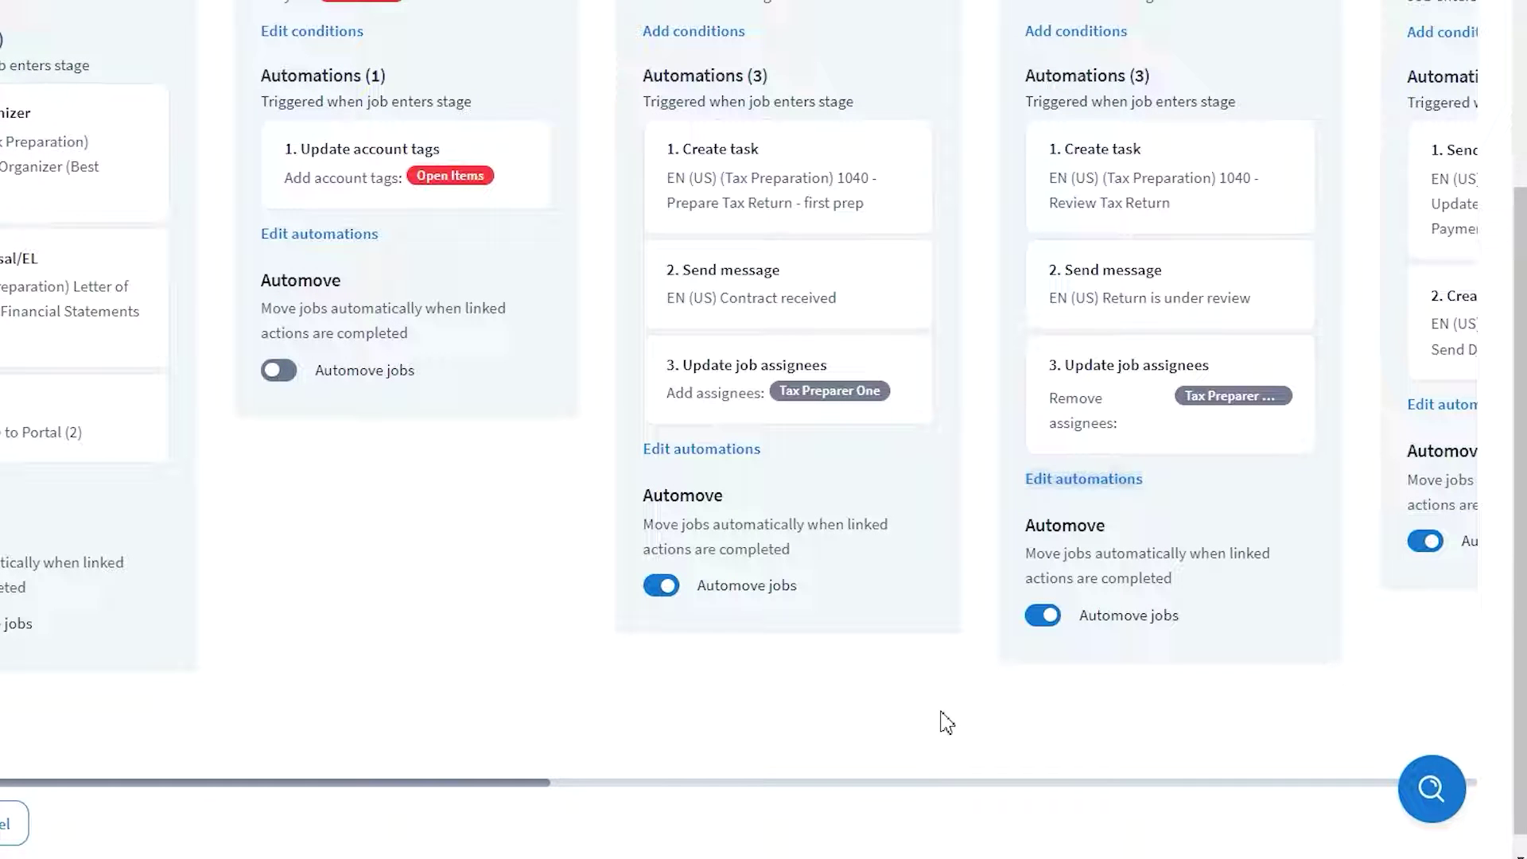
scroll(947, 722, "up", 10)
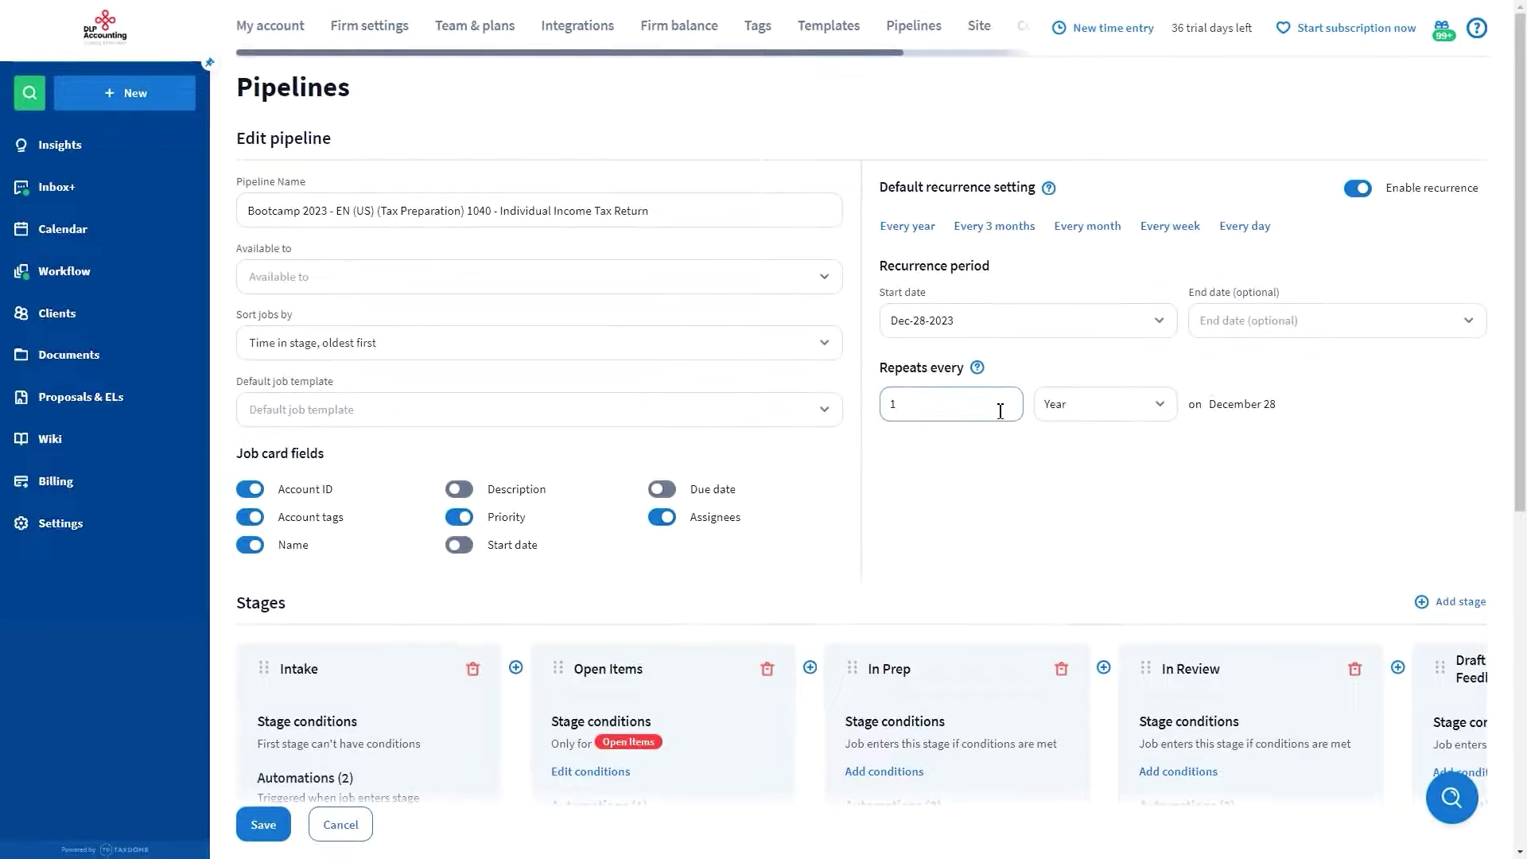
Change the recurrence unit from Year to Month and open the day-of-month choices.
left_click(1077, 415)
left_click(1064, 503)
left_click(1280, 410)
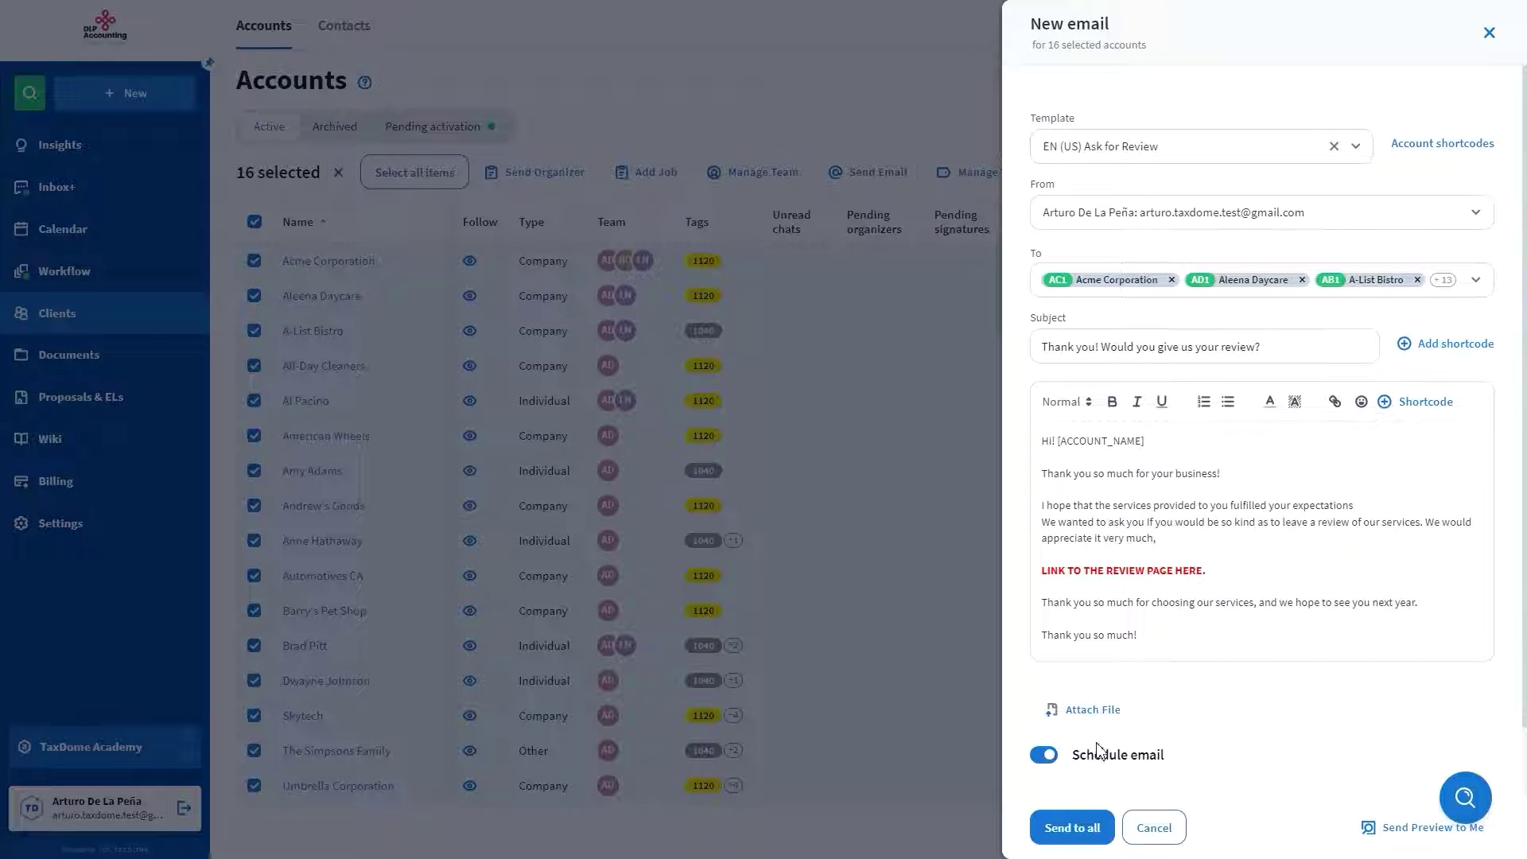
scroll(1114, 733, "down", 1)
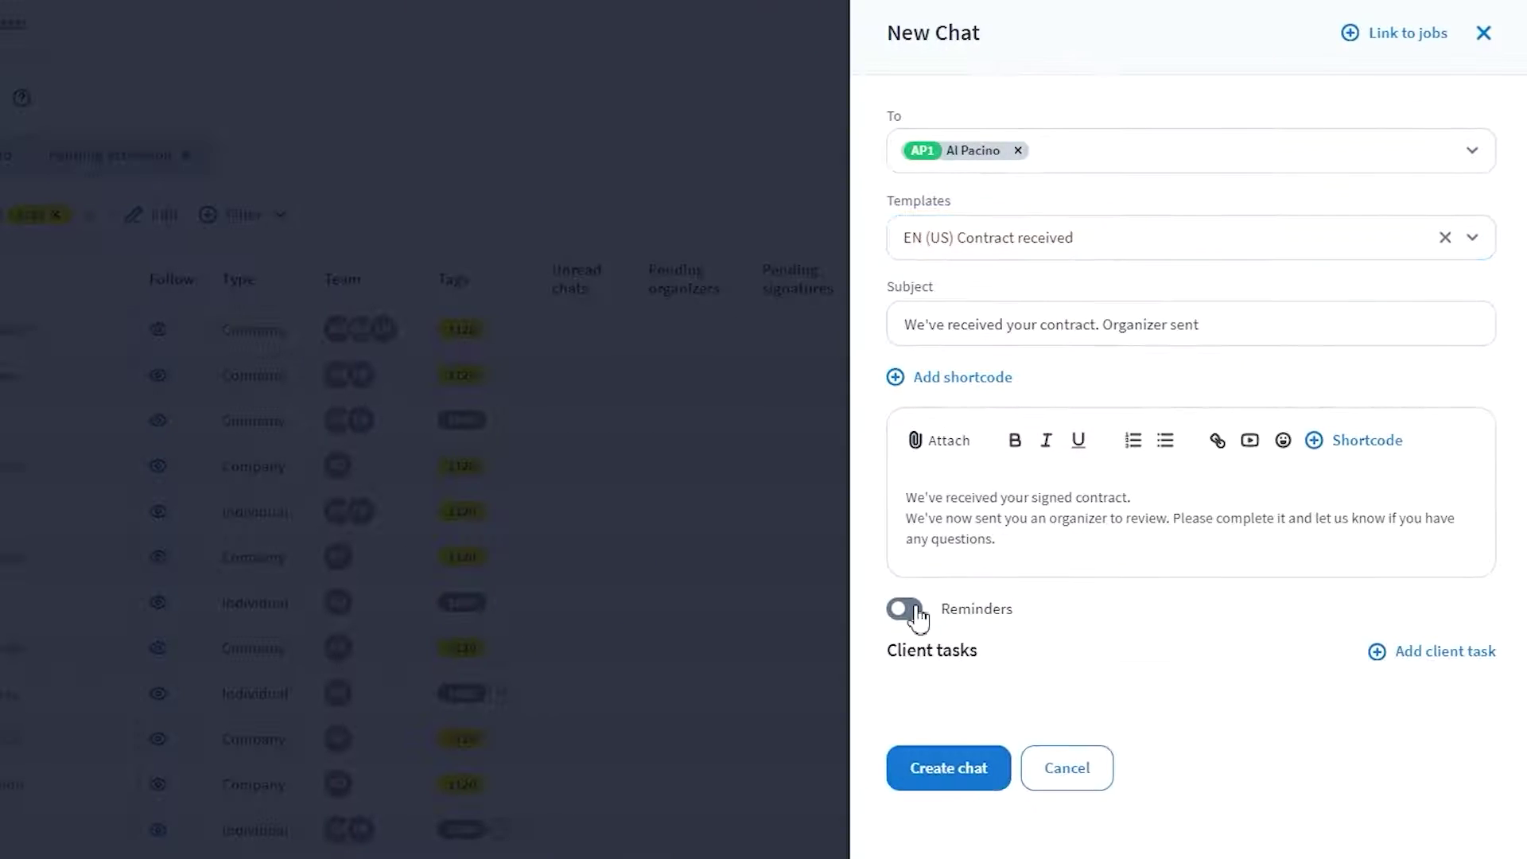
left_click(913, 611)
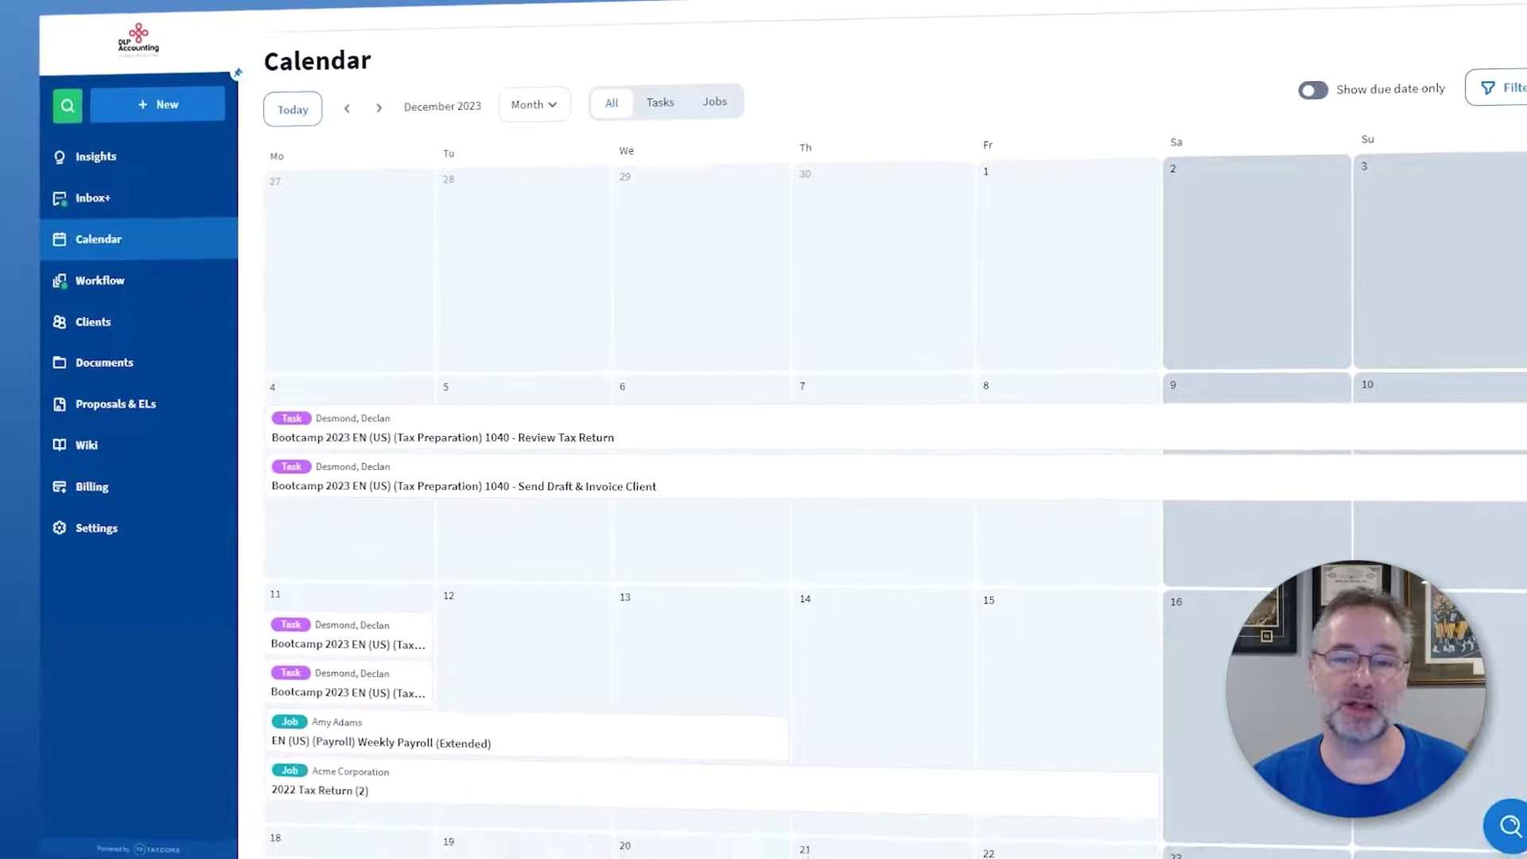
scroll(874, 477, "down", 2)
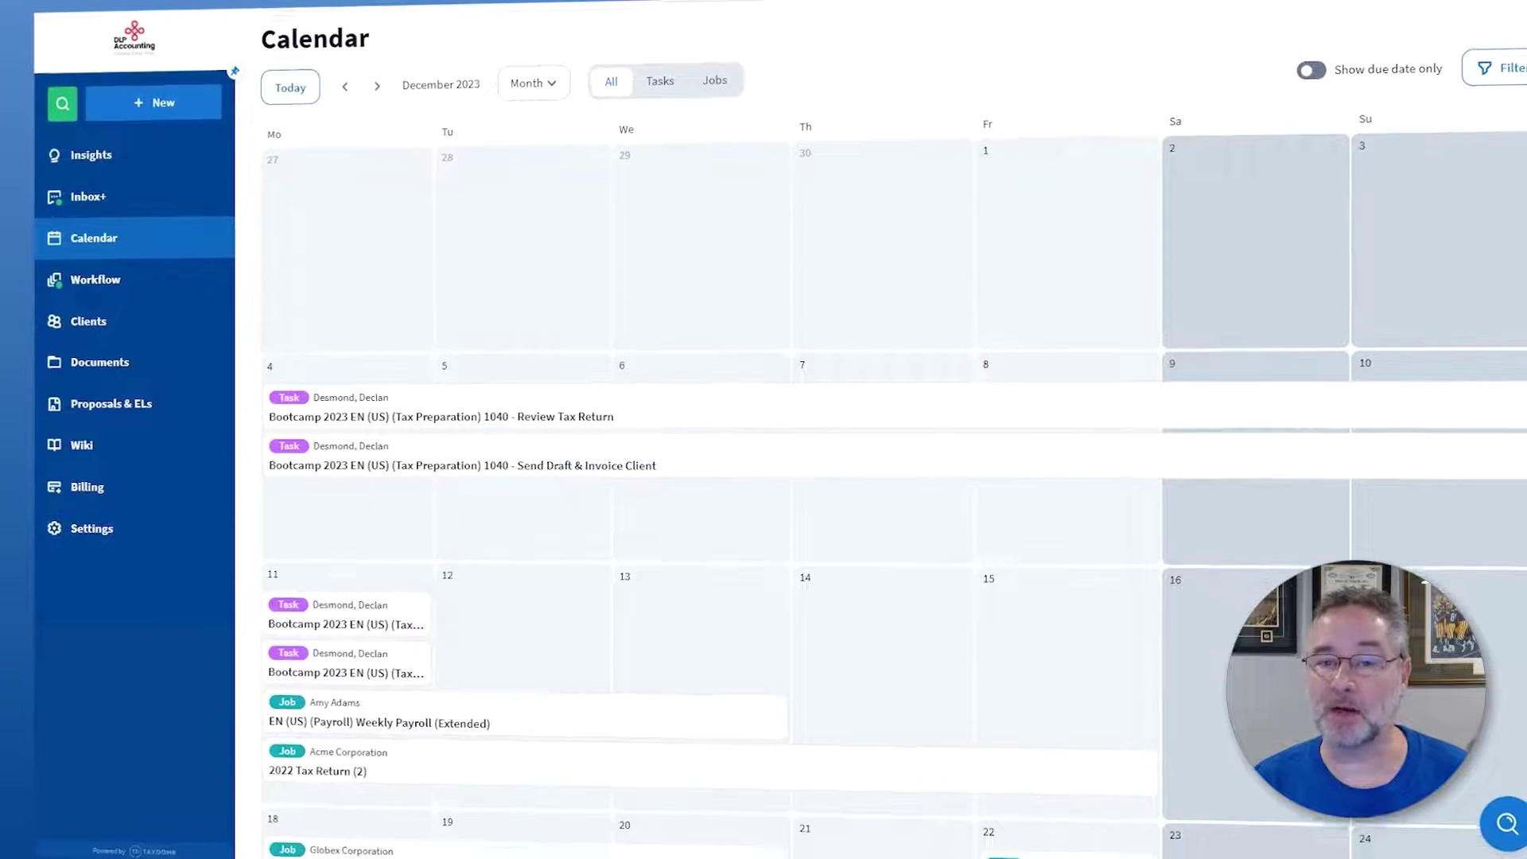
scroll(874, 477, "down", 2)
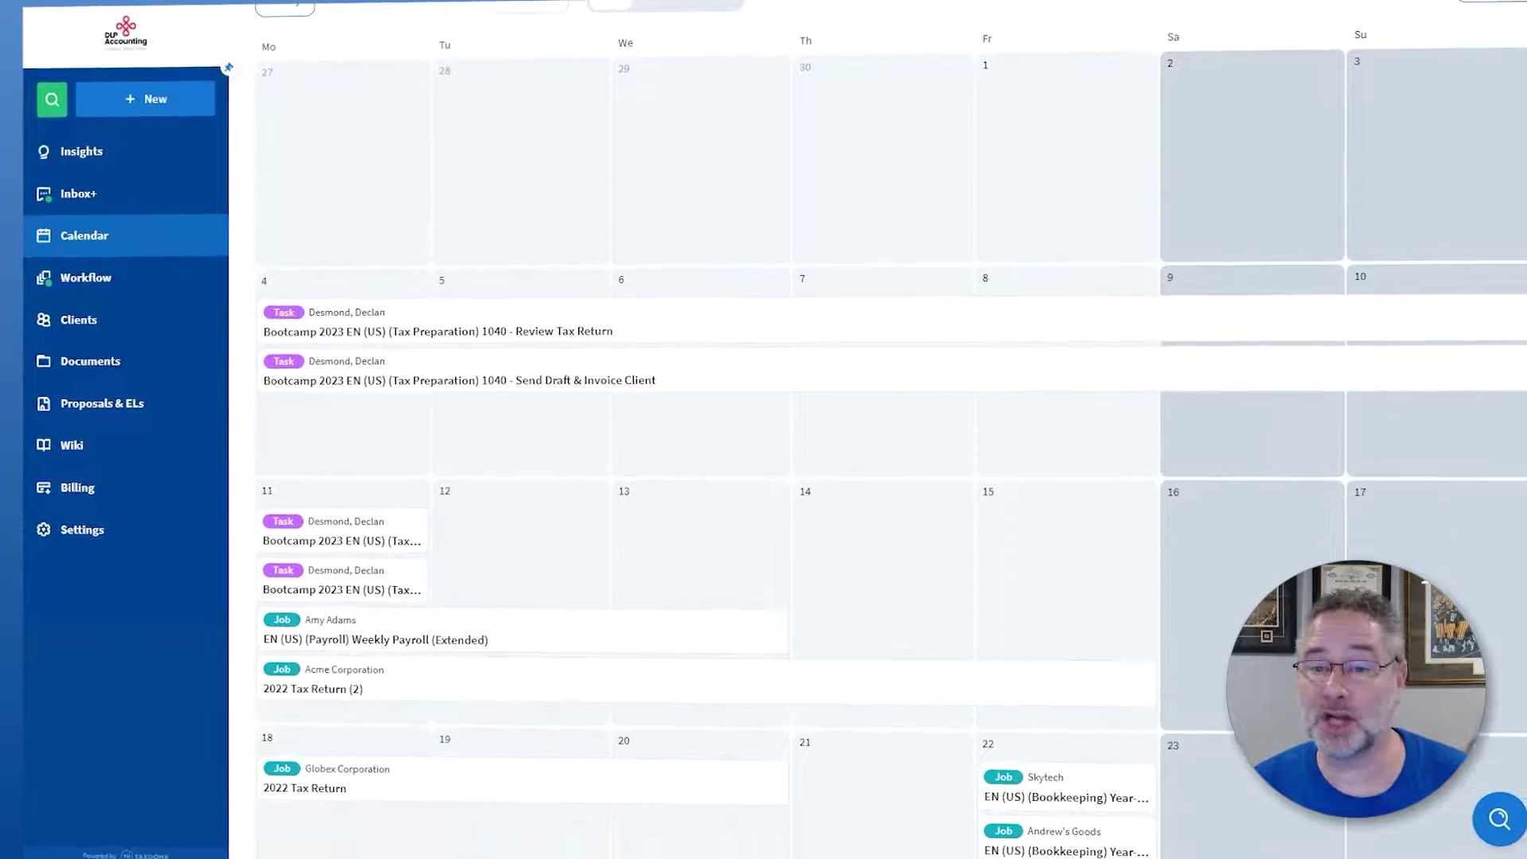
scroll(875, 477, "down", 2)
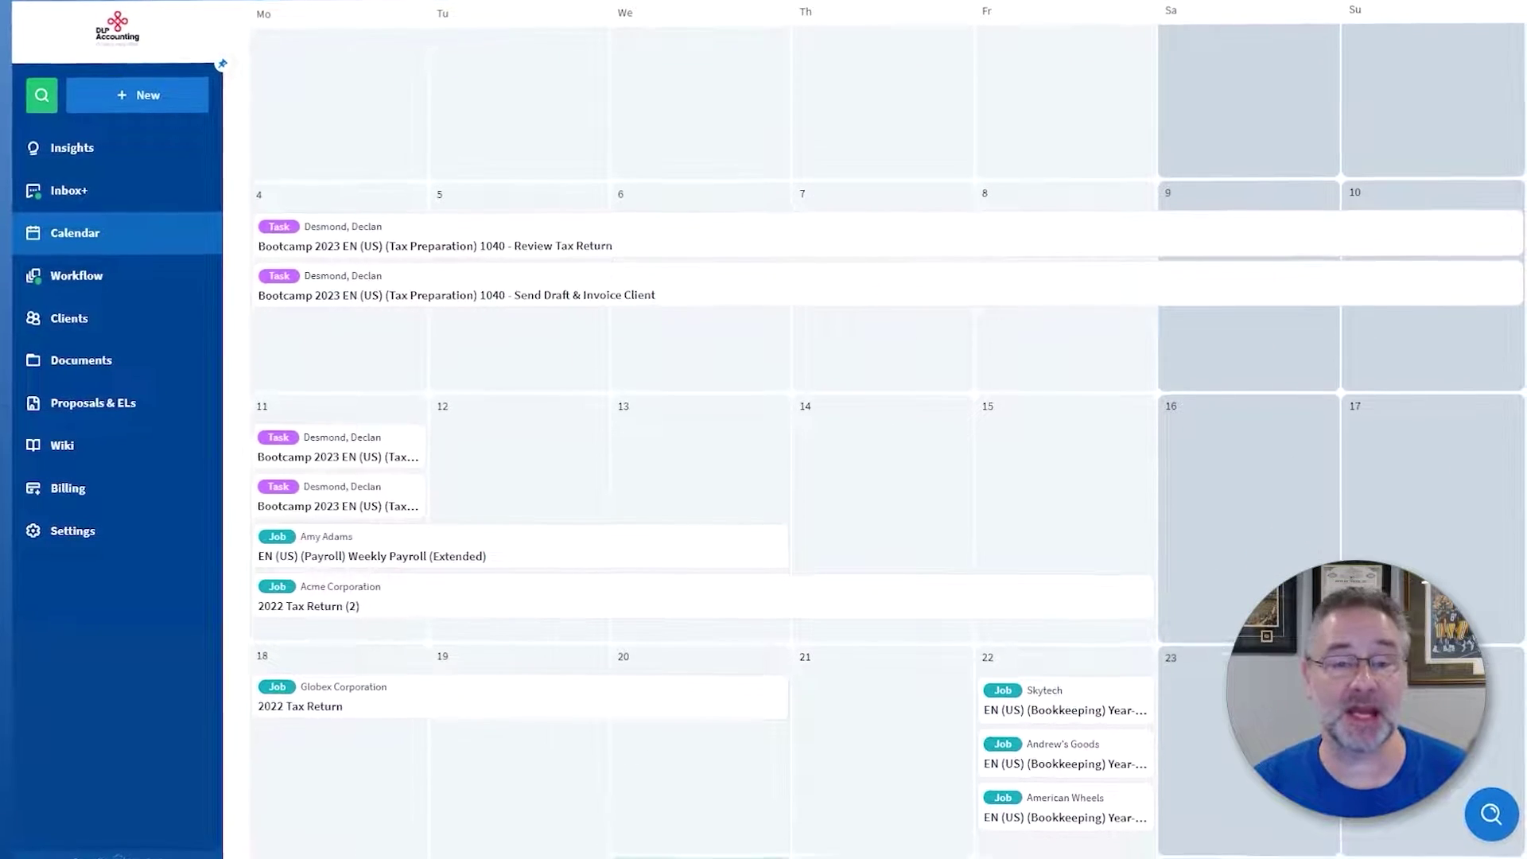
scroll(874, 477, "down", 2)
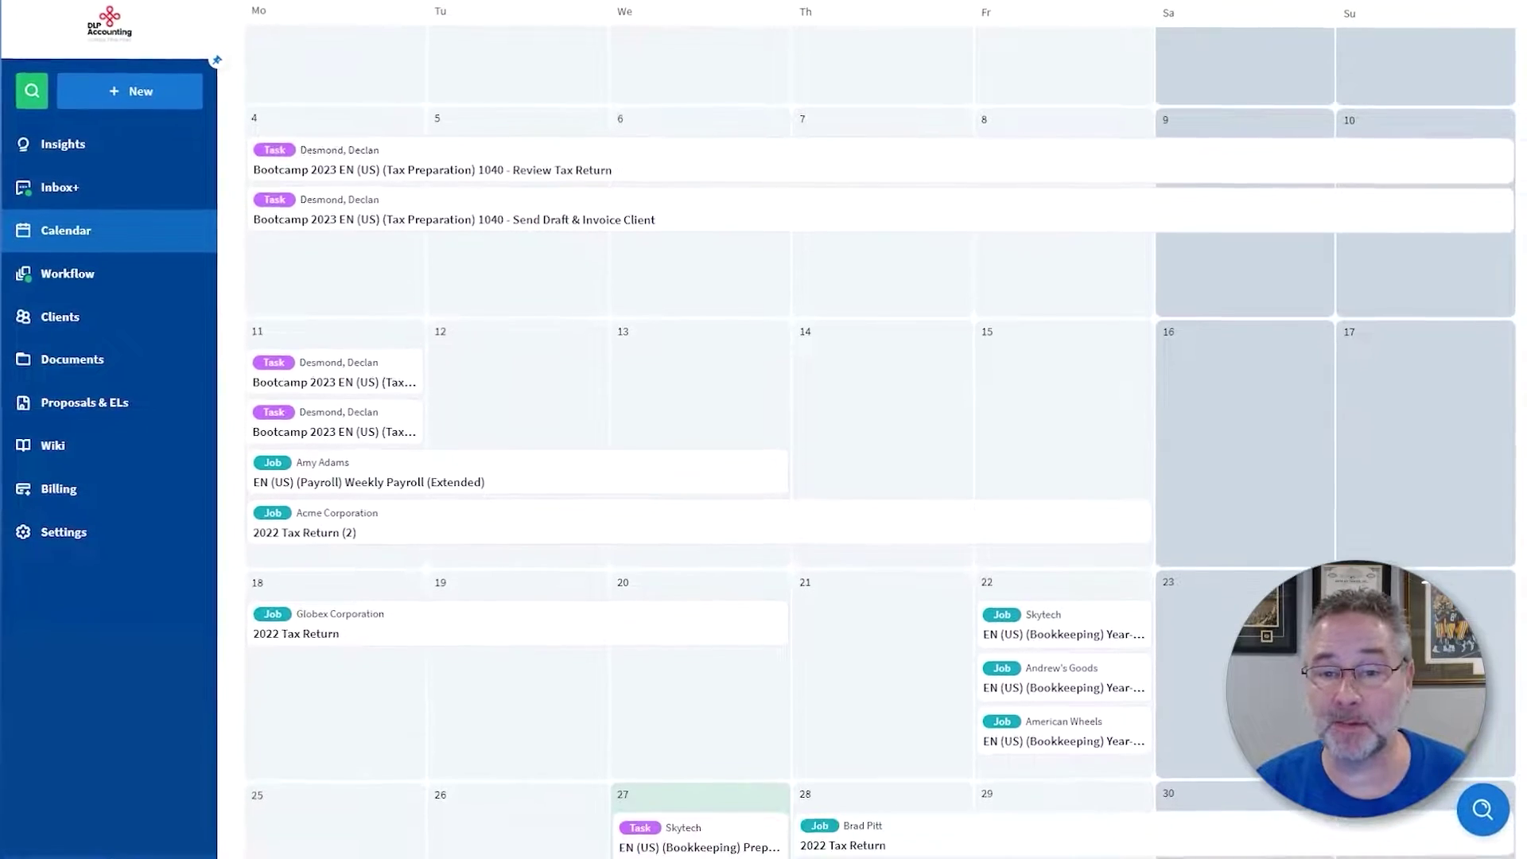
scroll(874, 477, "down", 2)
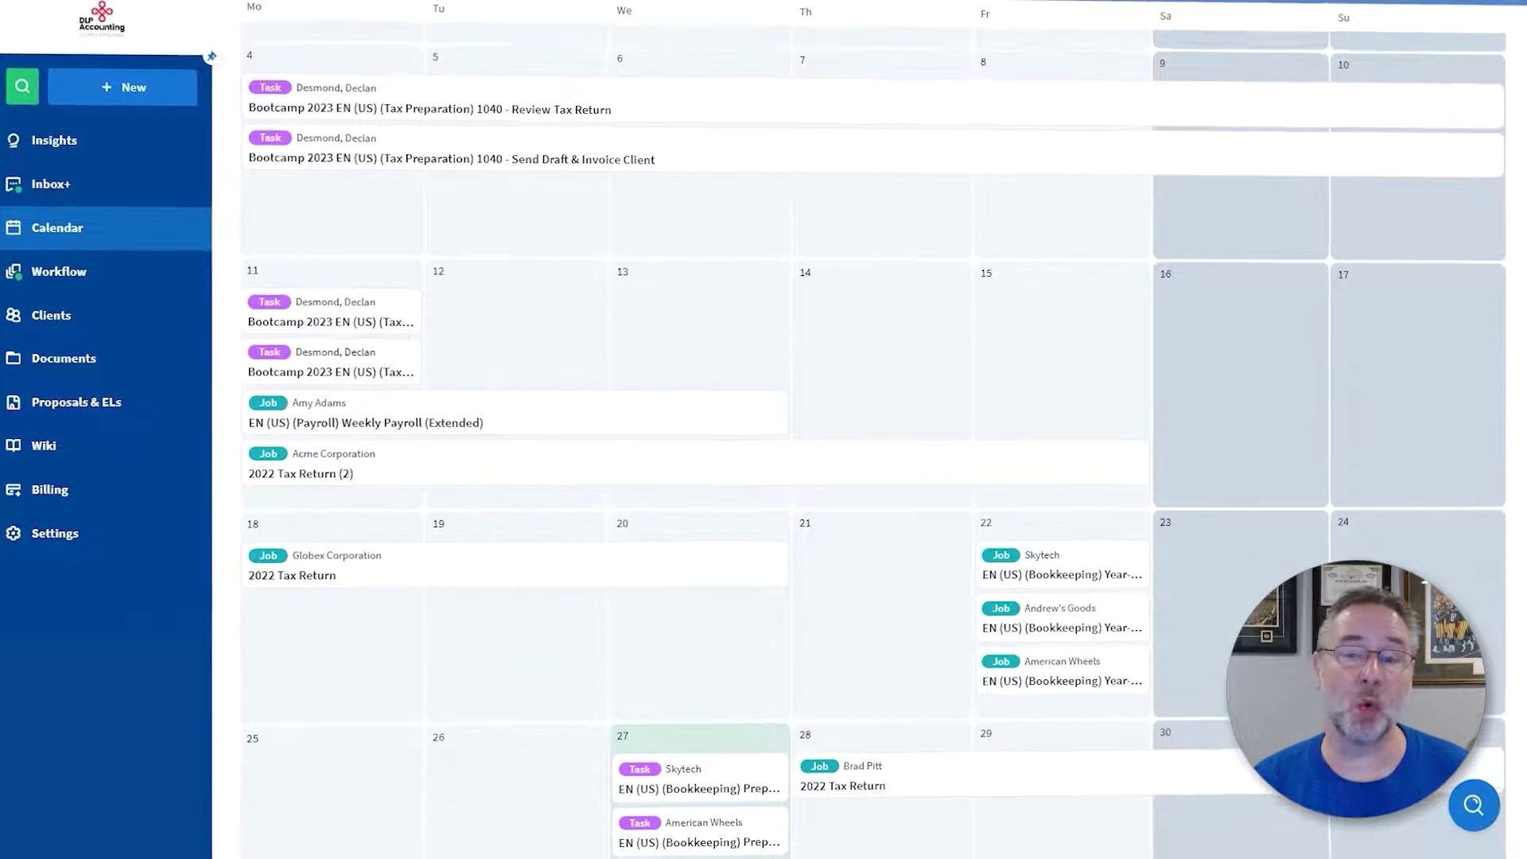
scroll(874, 477, "down", 2)
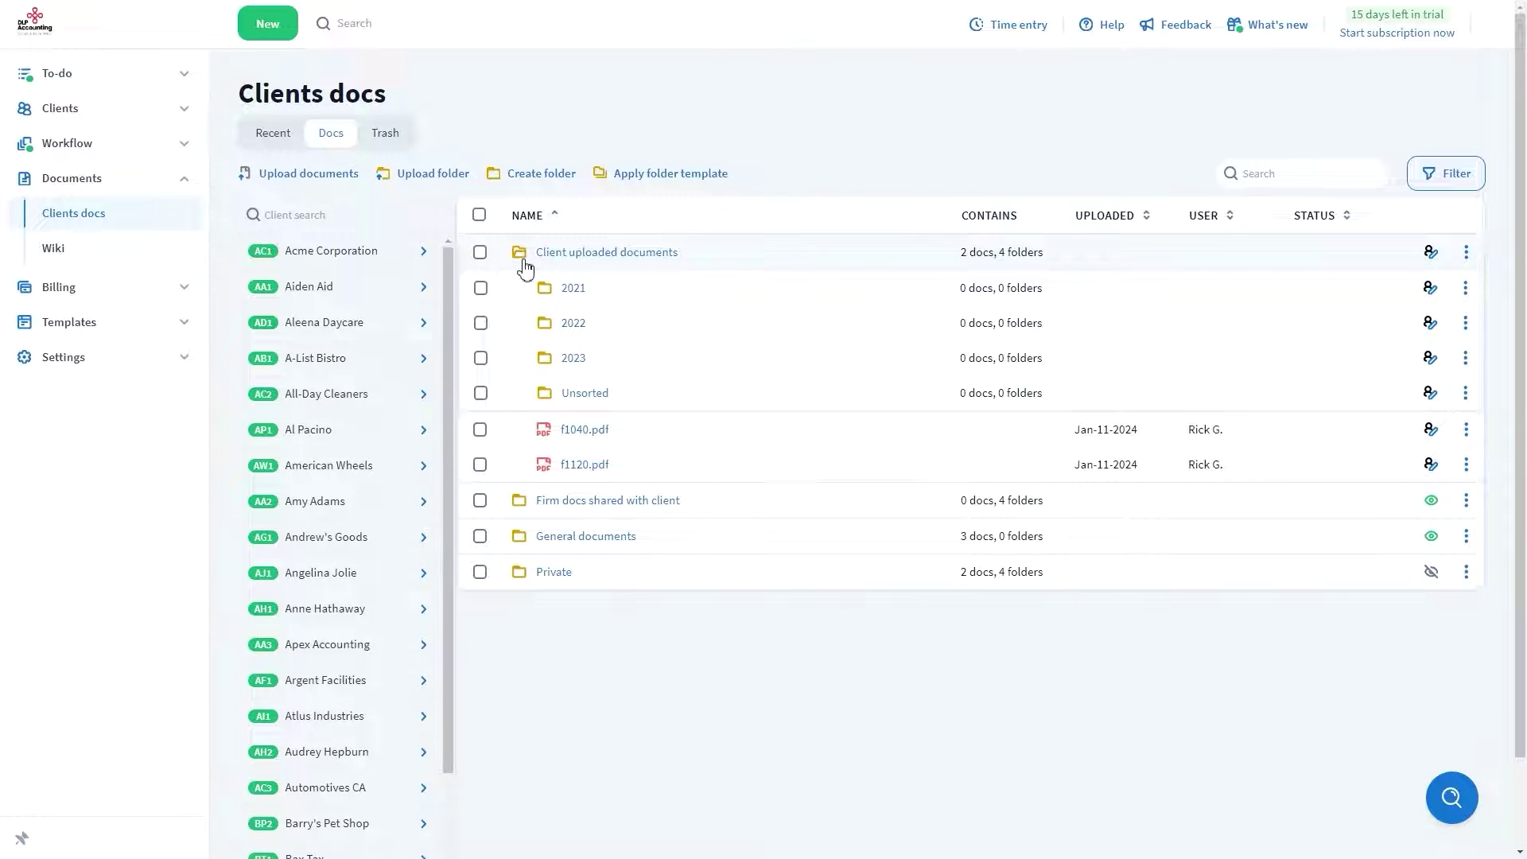
Choose New > Task from the Clients docs top bar.
left_click(265, 32)
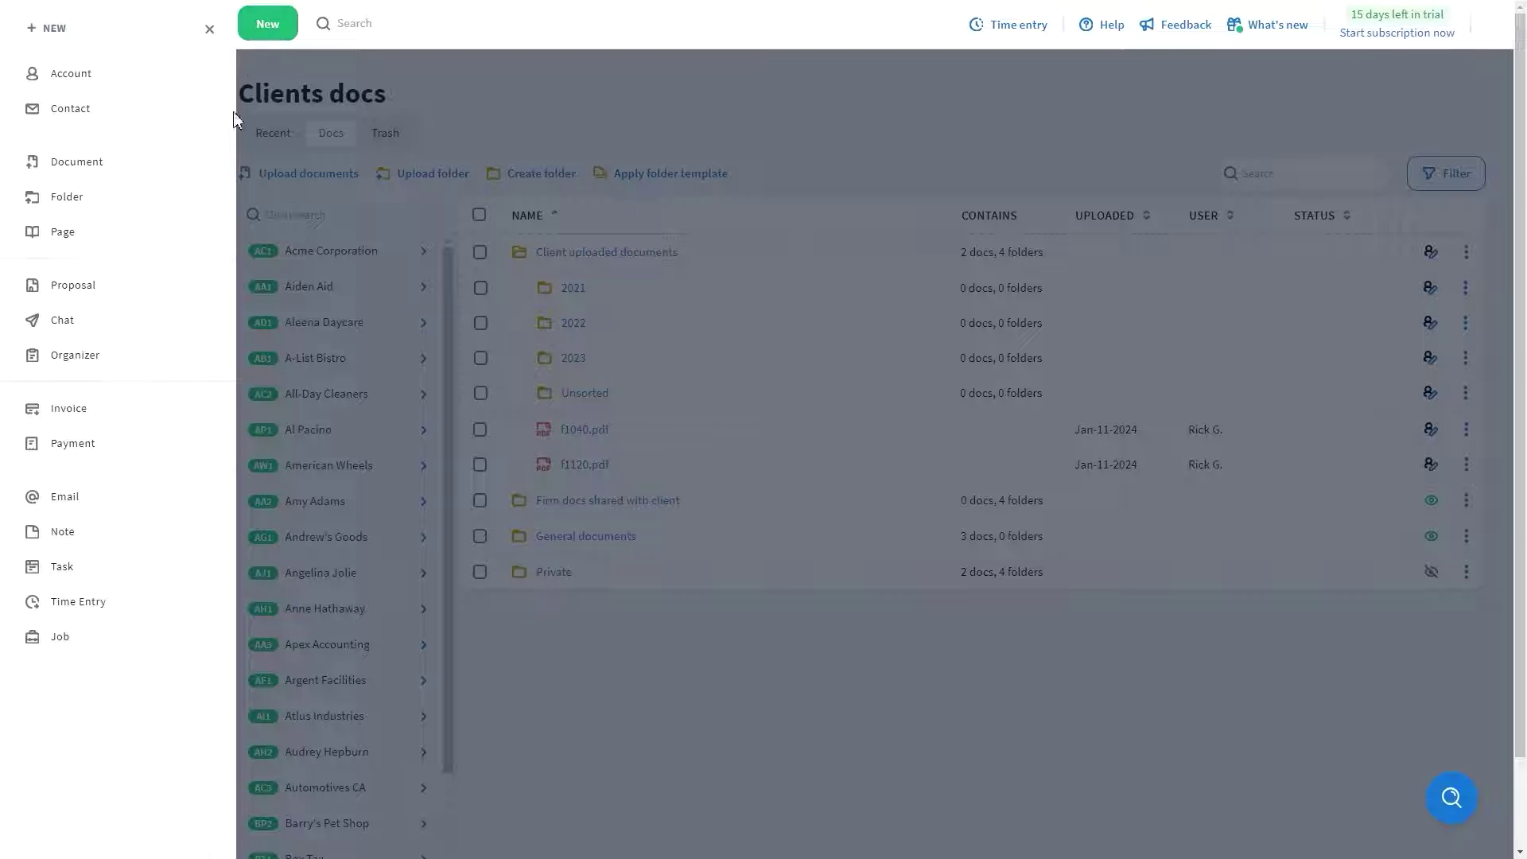
left_click(62, 567)
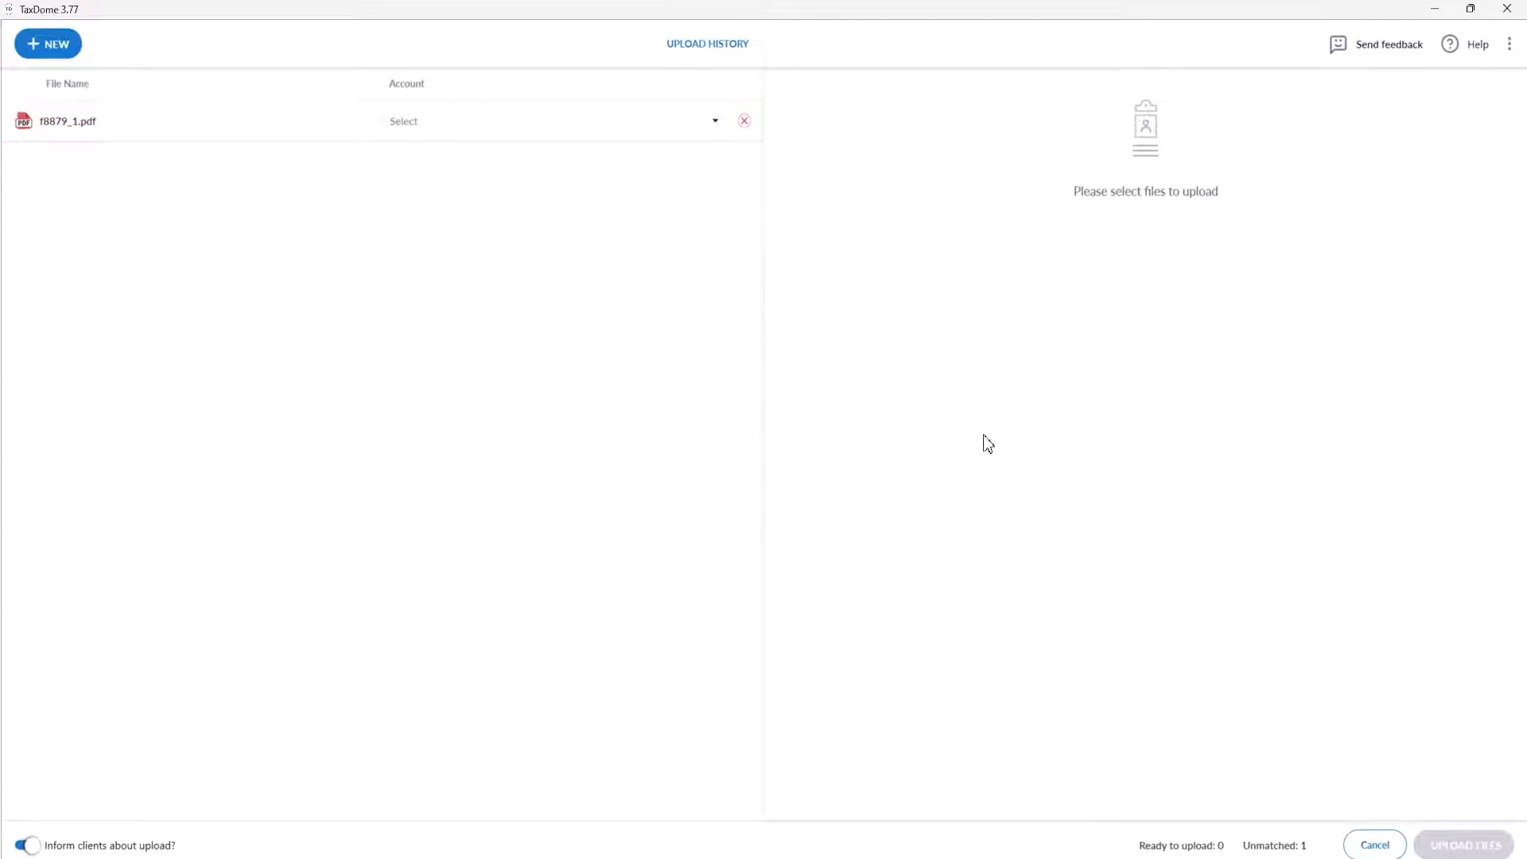
Upload f8879_1.pdf to a client account's Firm docs shared with client.
left_click(236, 123)
left_click(716, 123)
left_click(526, 254)
left_click(1467, 147)
left_click(1074, 218)
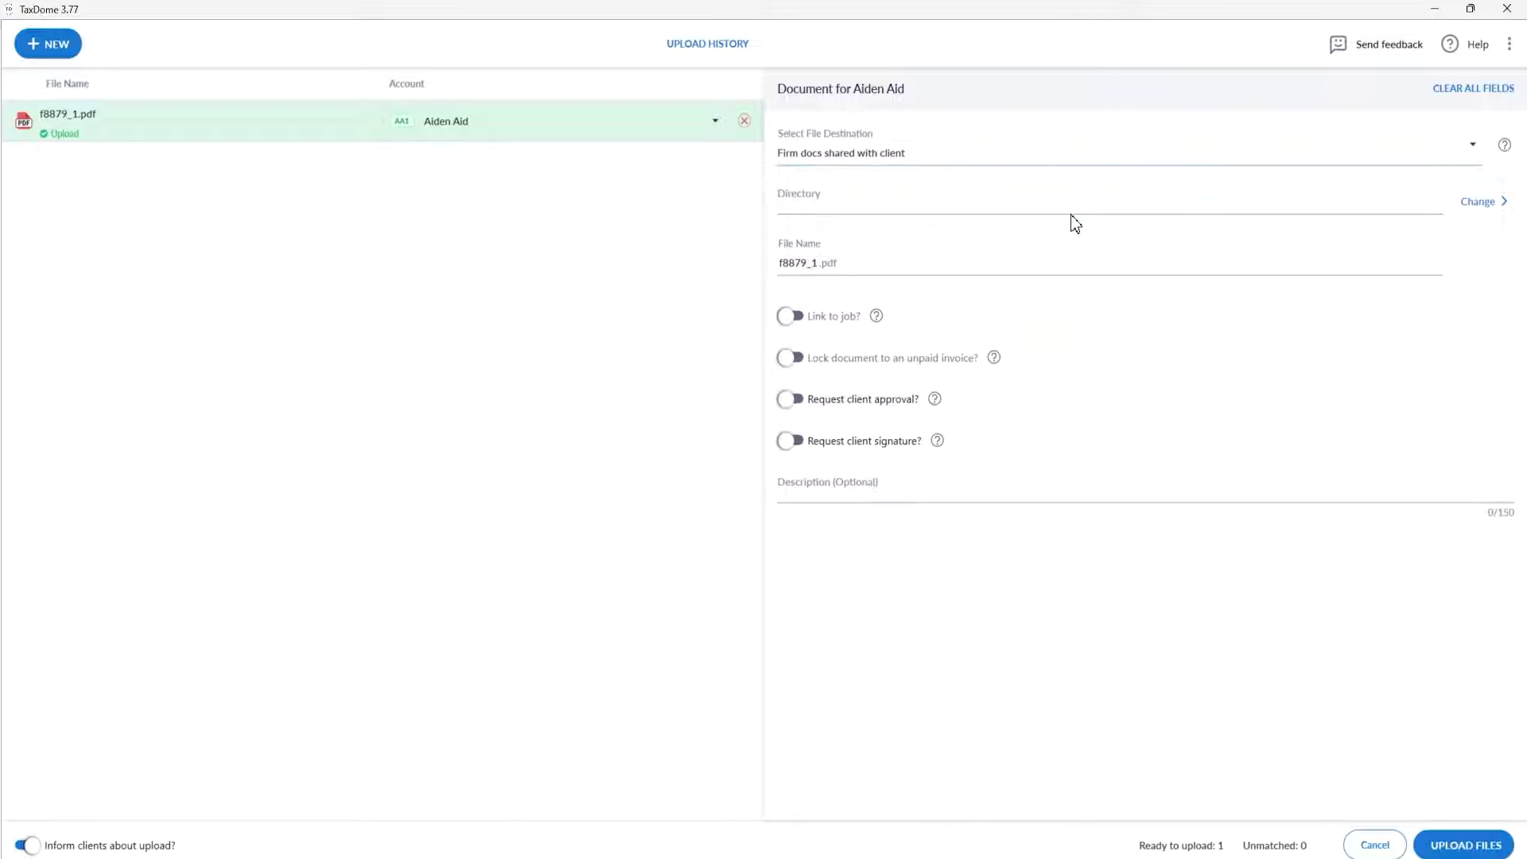
left_click(1467, 847)
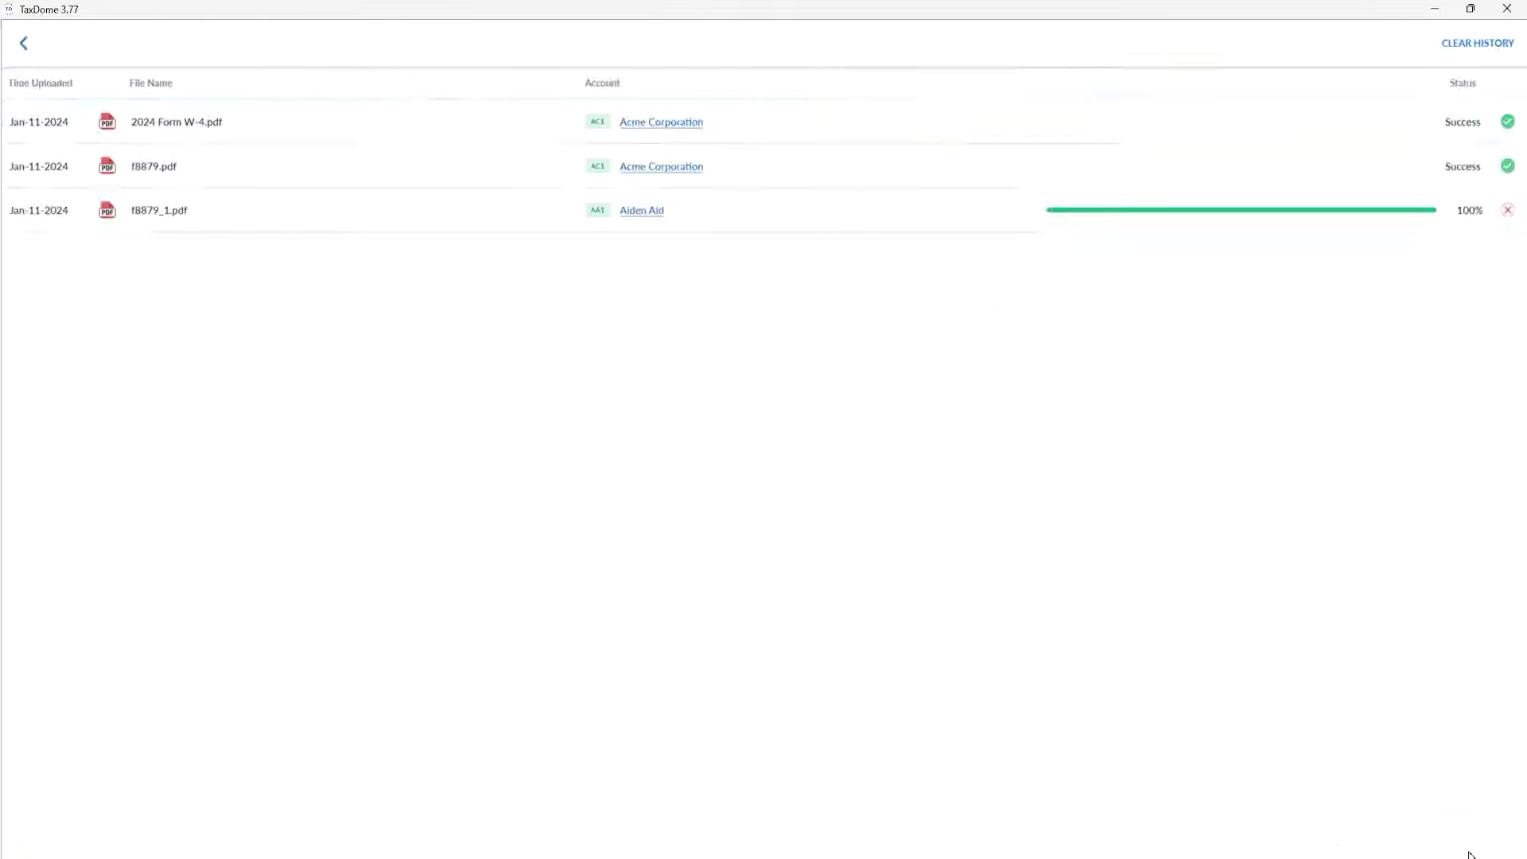
Start a bulk upload from the client's document folder, queuing its five PDFs.
left_click(29, 47)
left_click(39, 57)
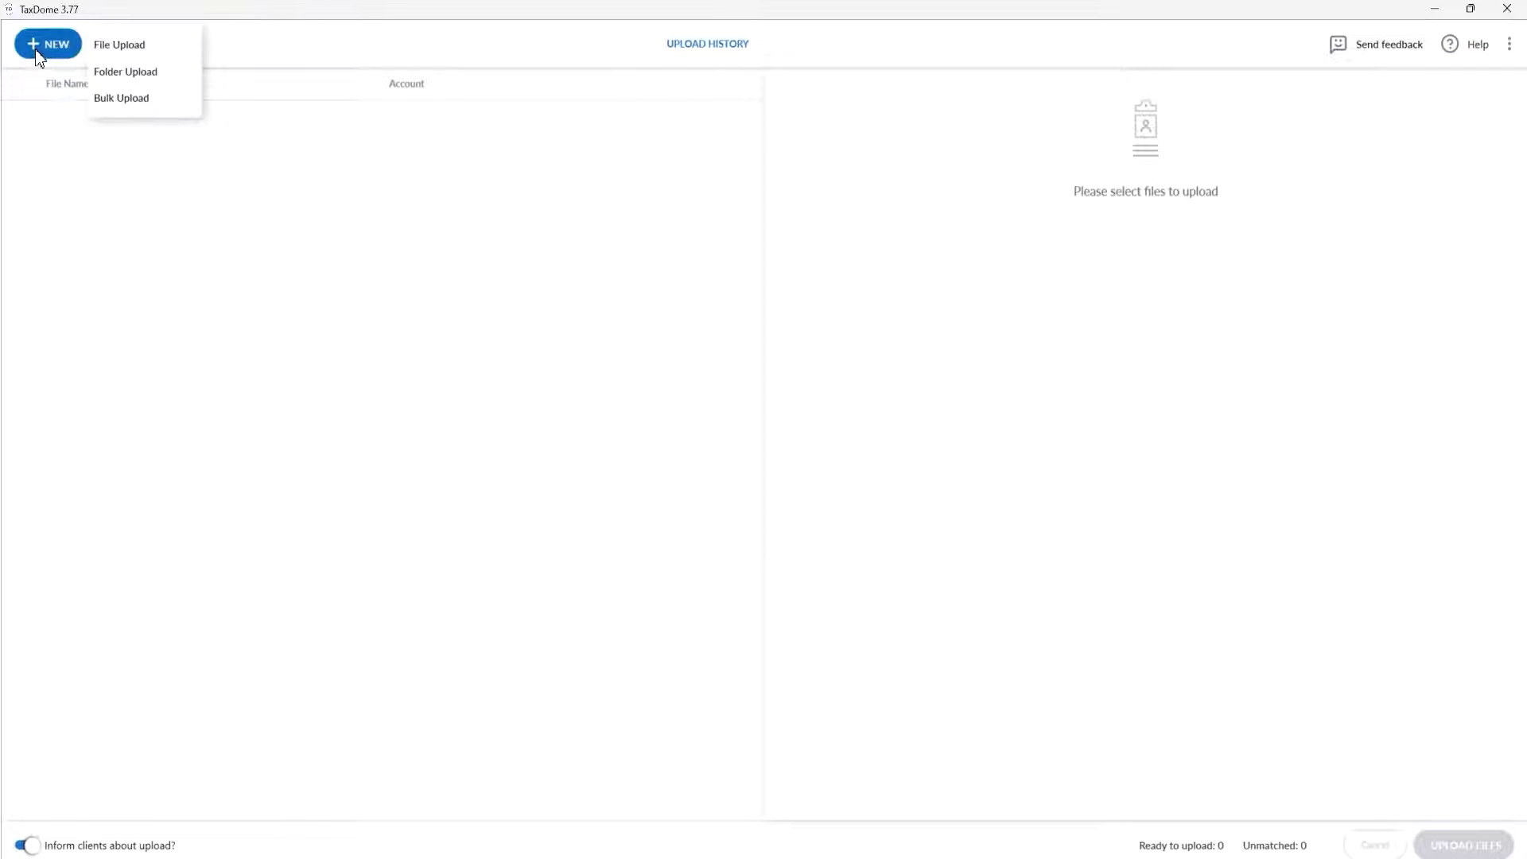
left_click(125, 98)
double_click(185, 186)
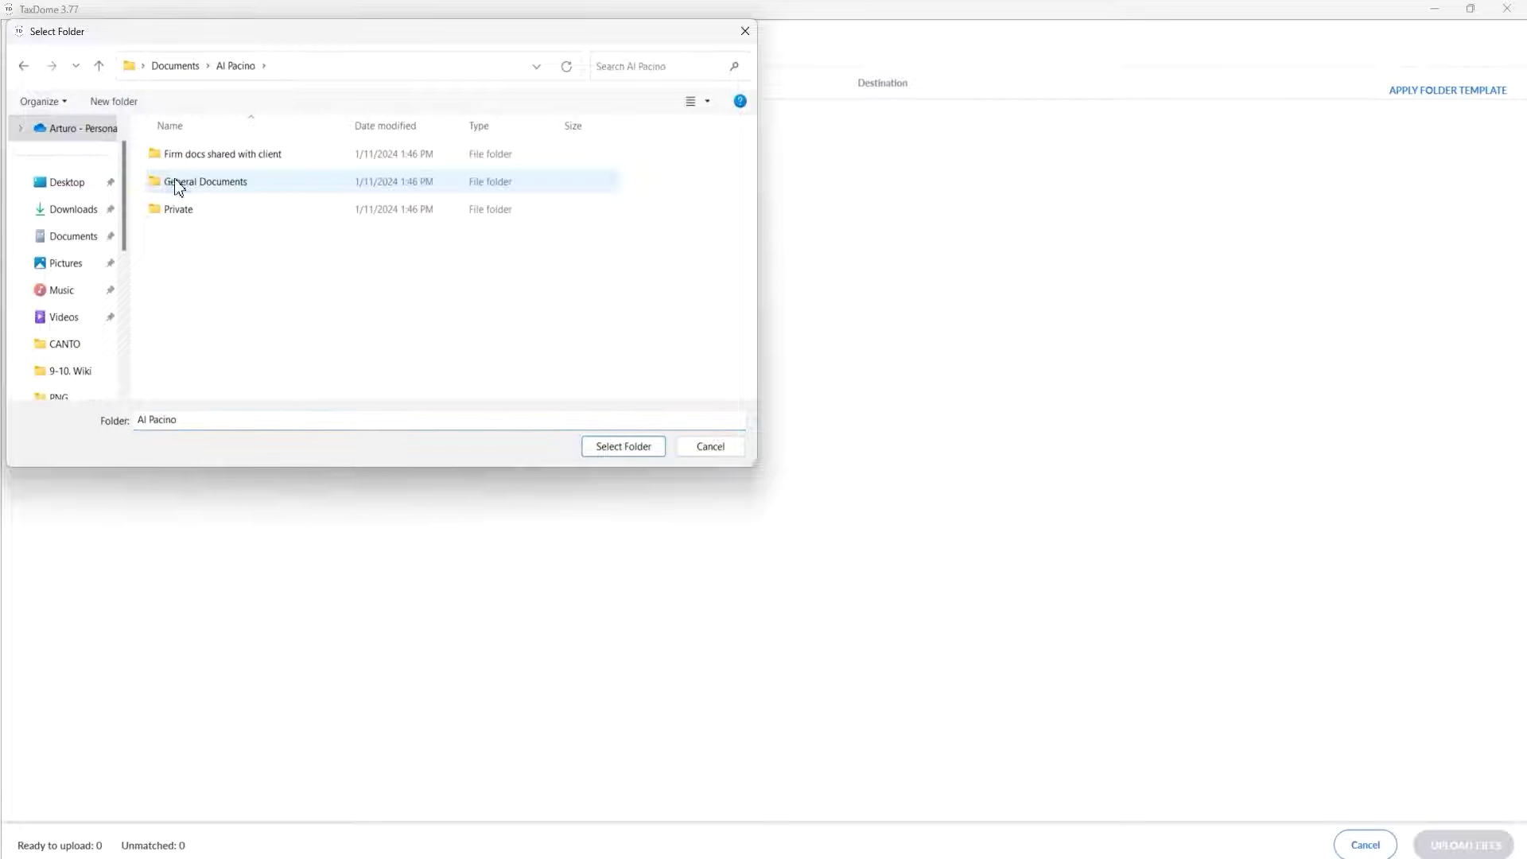
left_click(607, 453)
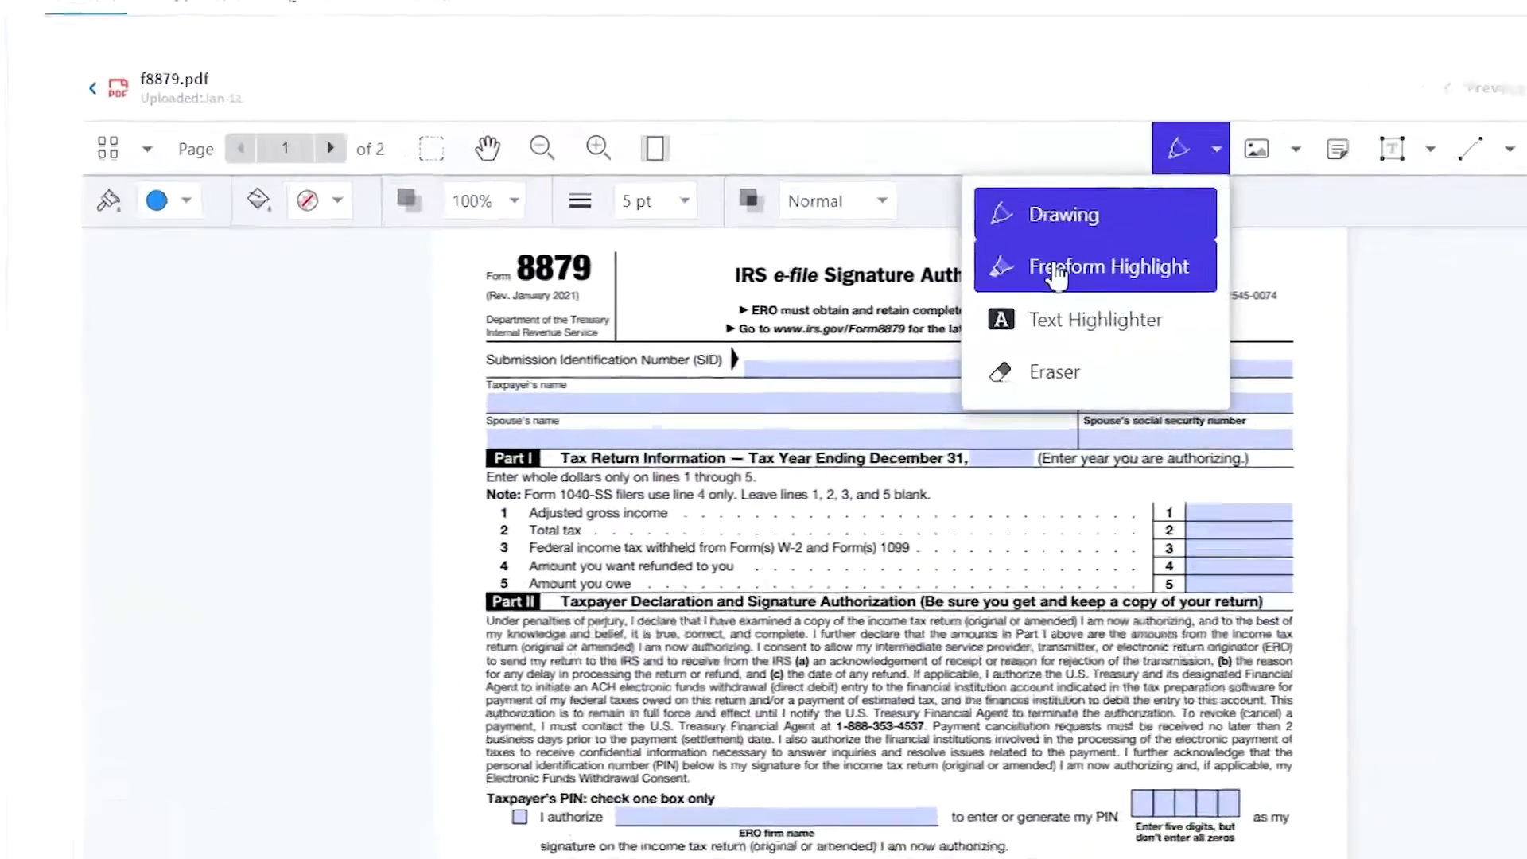
Freeform-highlight the Adjusted gross income line on Form 8879.
left_click(995, 310)
left_click_drag(502, 524, 676, 525)
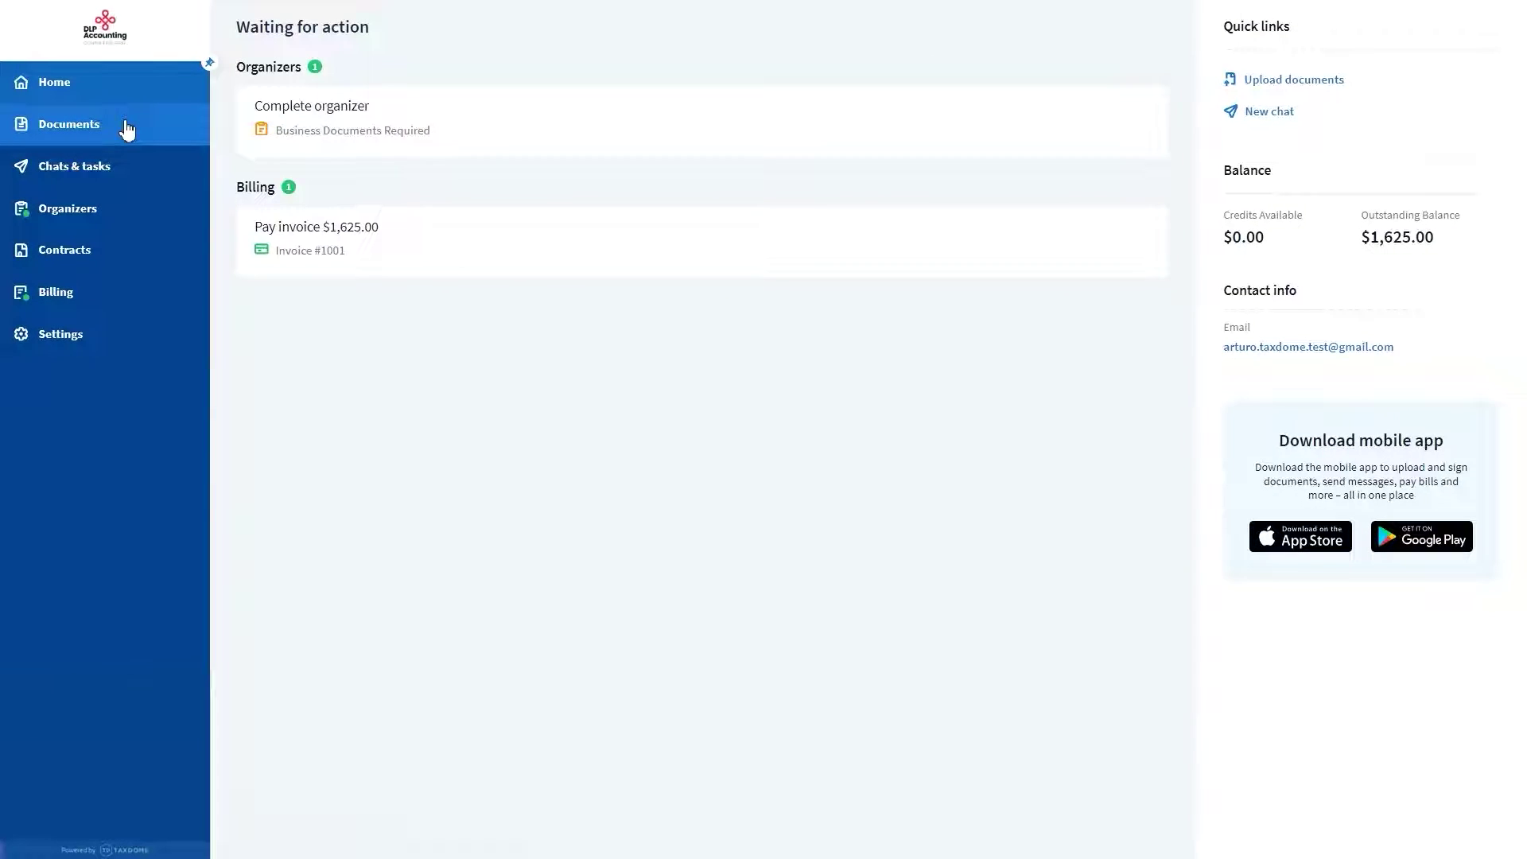
Visit the client portal's Documents, Chats & tasks and Organizers pages in turn.
left_click(127, 130)
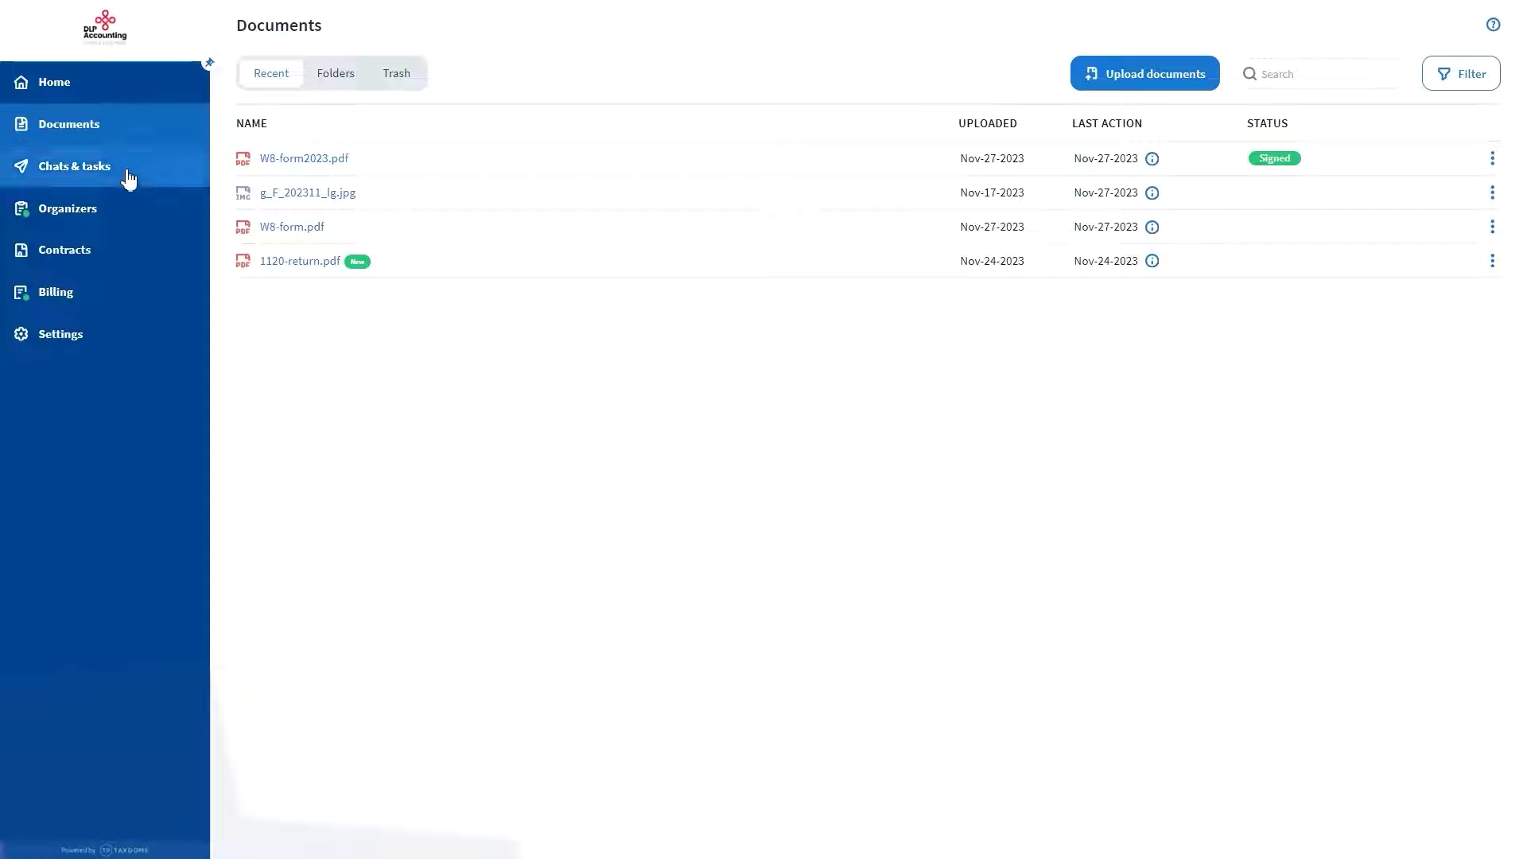
left_click(129, 179)
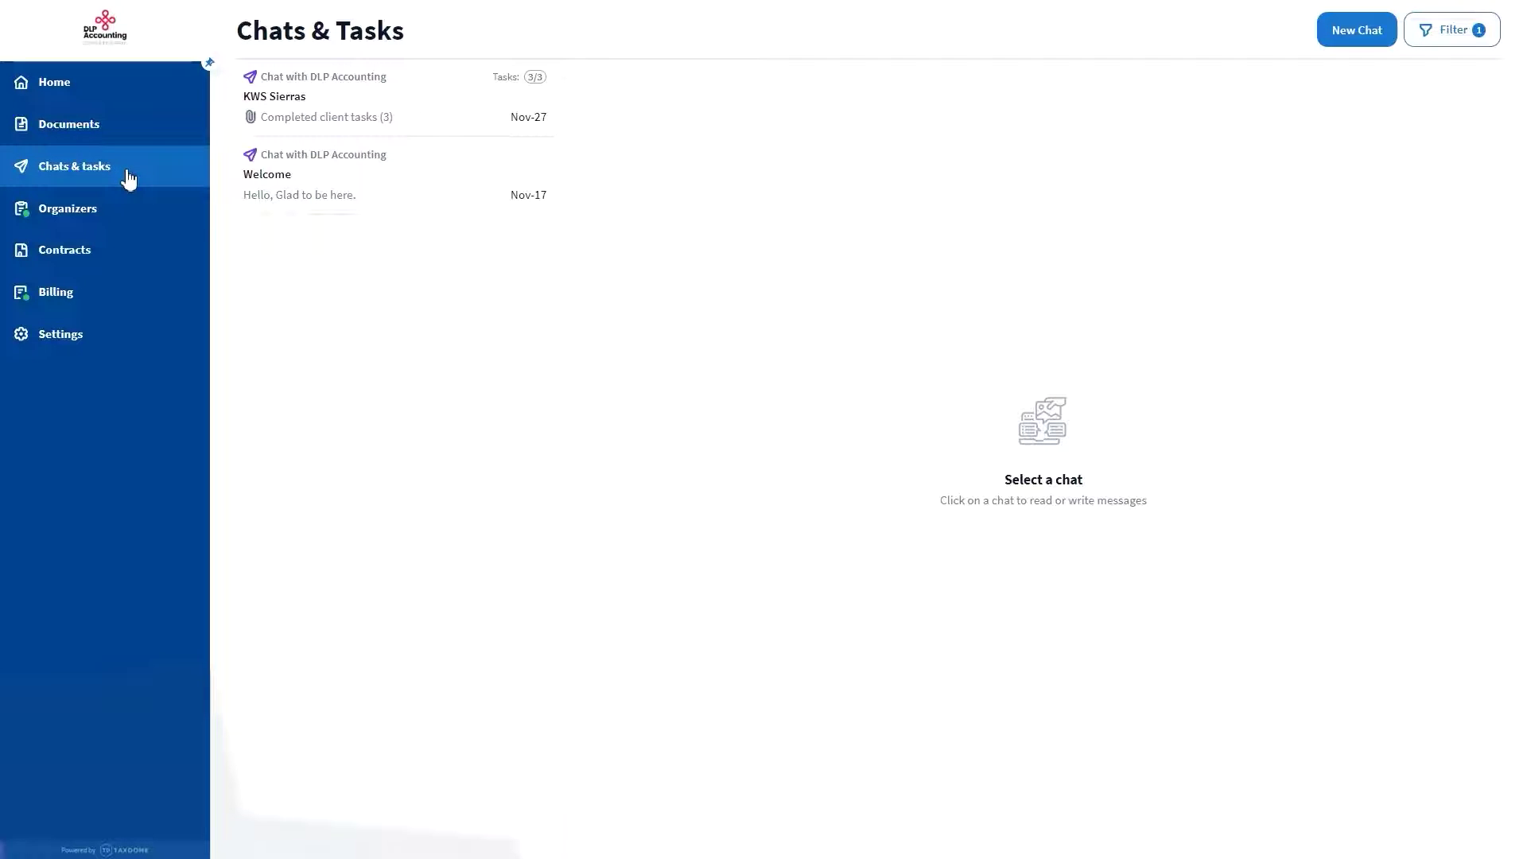
left_click(130, 213)
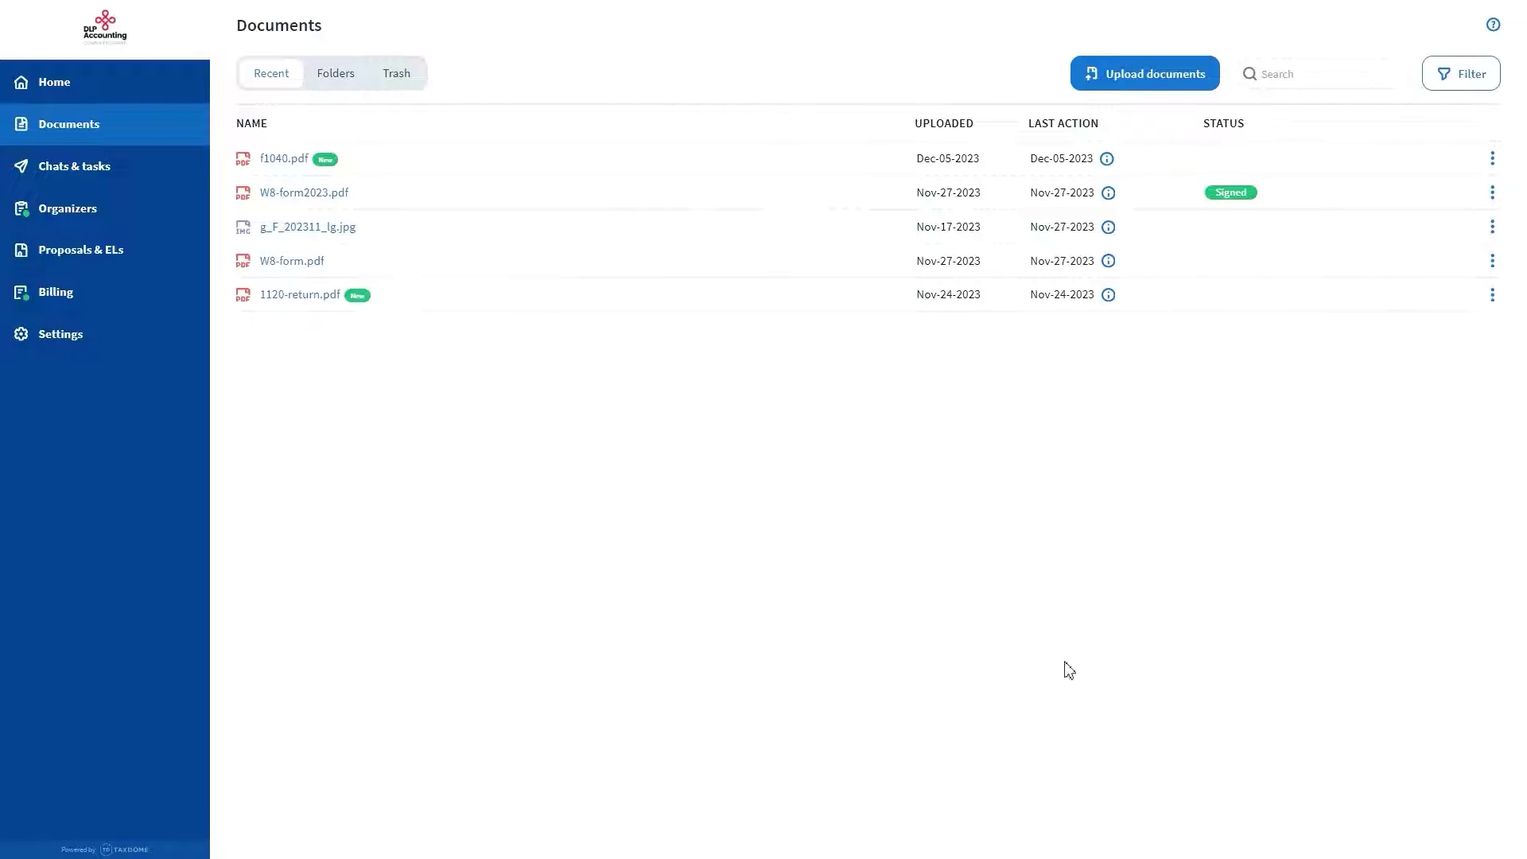
Browse Documents by folder into Client uploaded documents > Unsorted to reveal 1120-return.pdf and f1040.pdf.
left_click(335, 75)
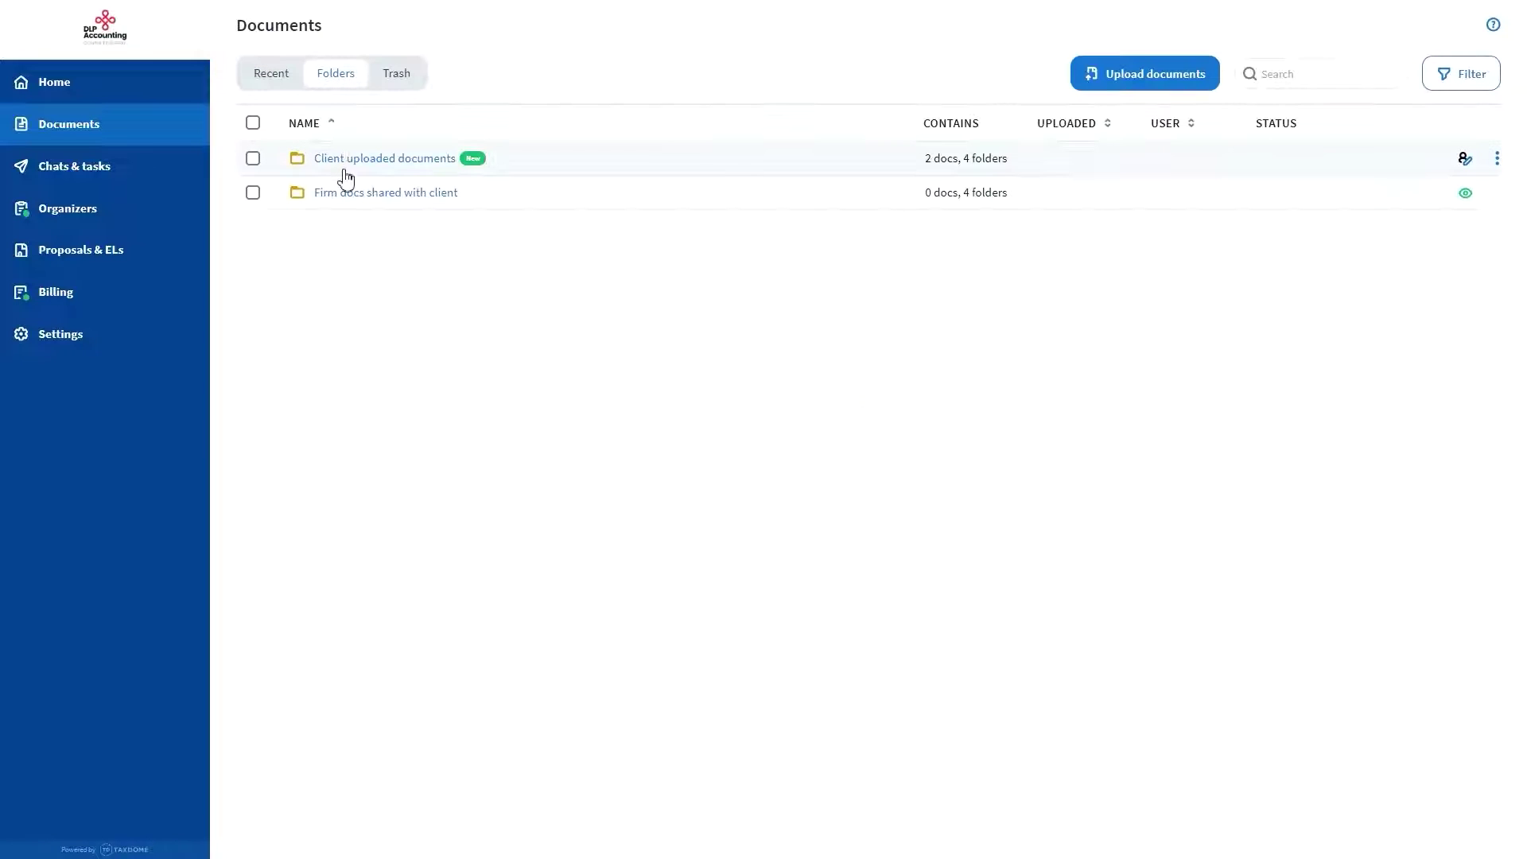
left_click(344, 169)
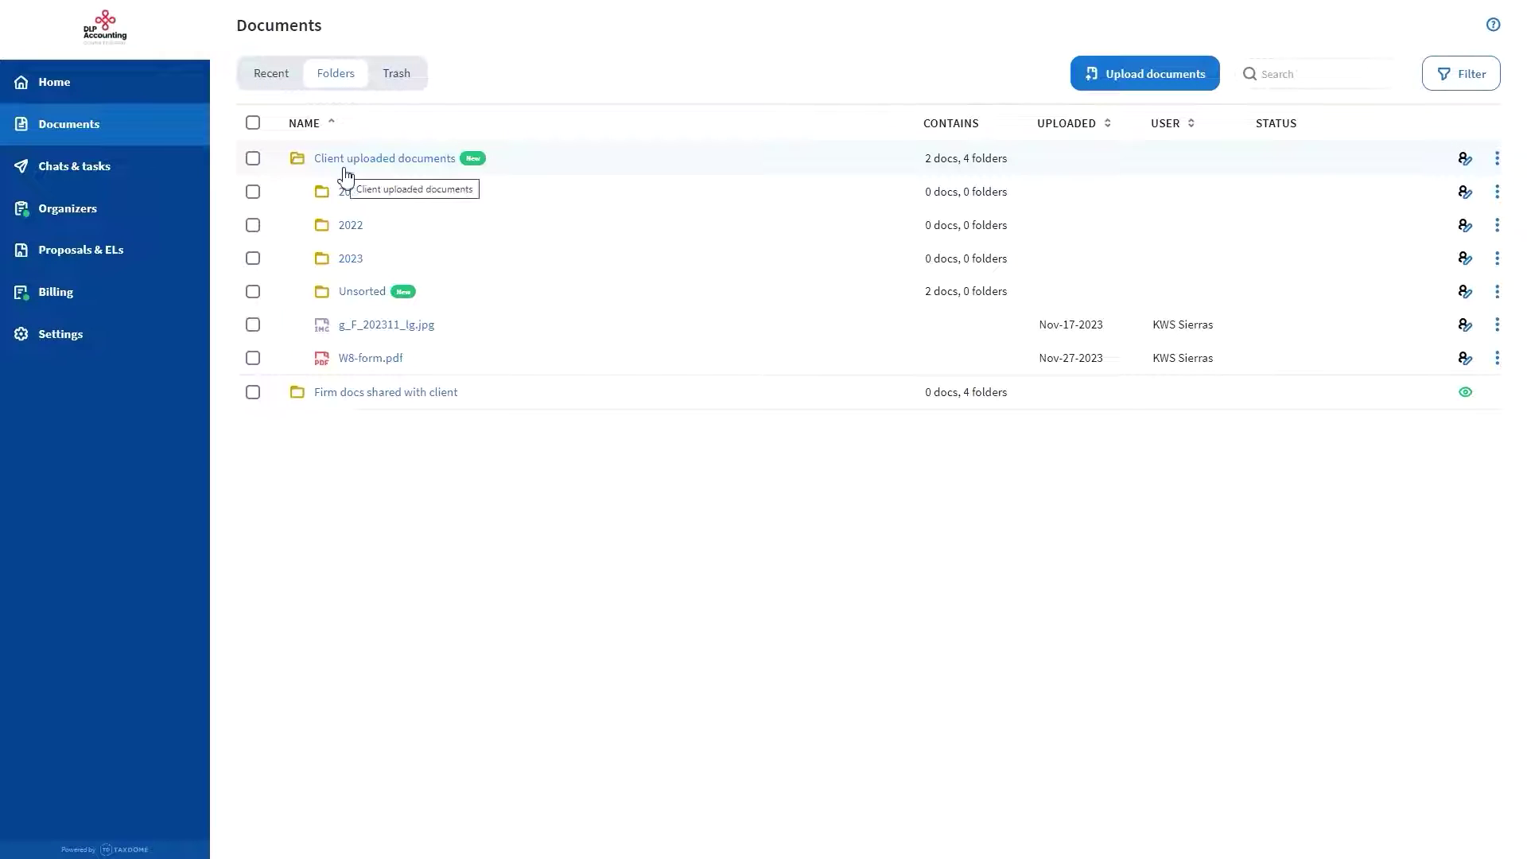
left_click(355, 298)
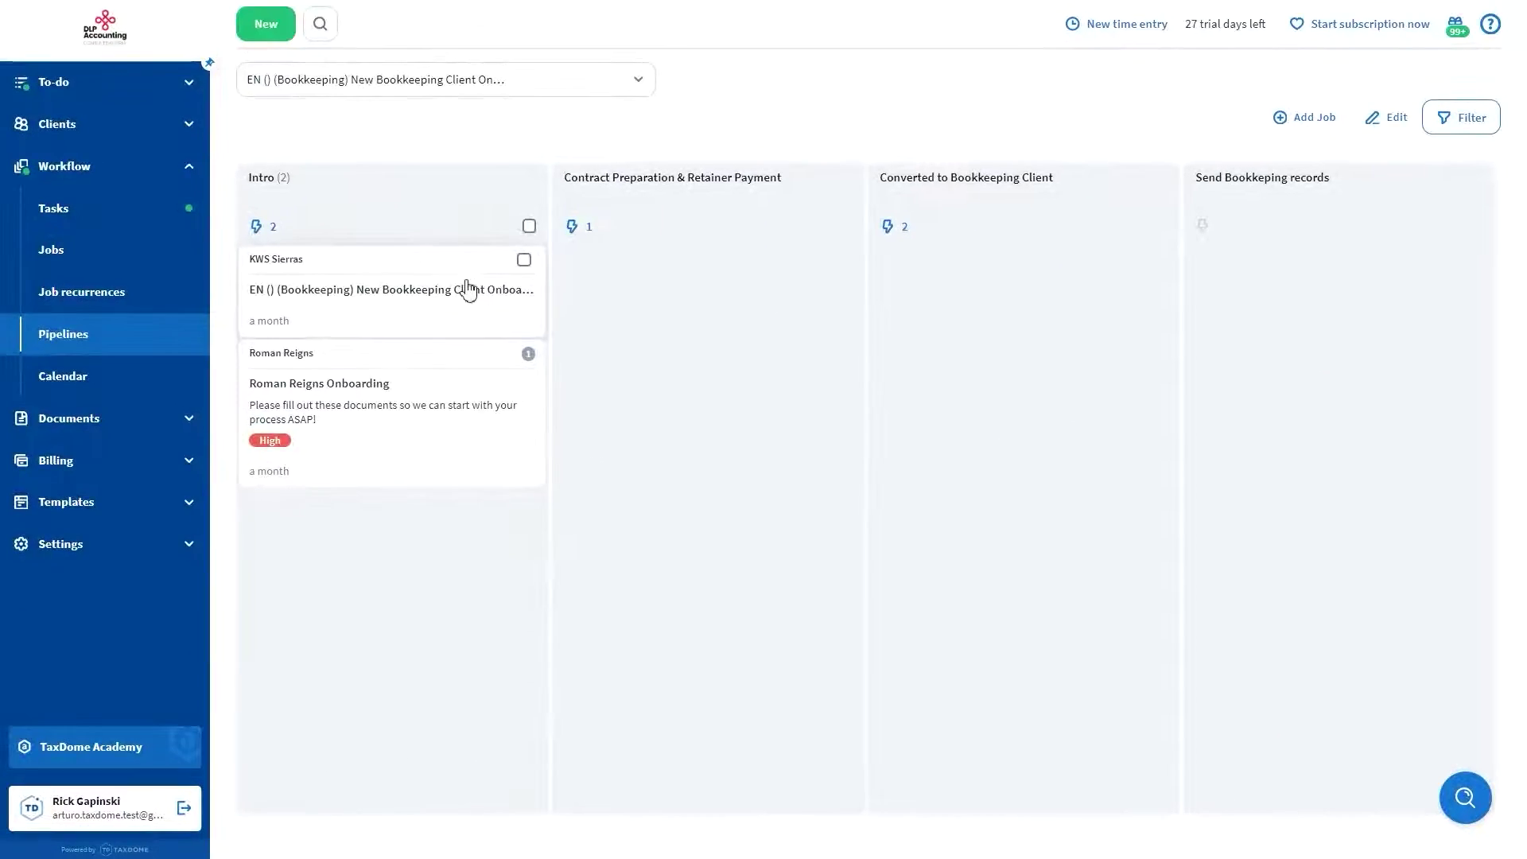
Preview and link the Client Onboarding wiki page to the bookkeeping onboarding job, then save the job.
left_click(466, 287)
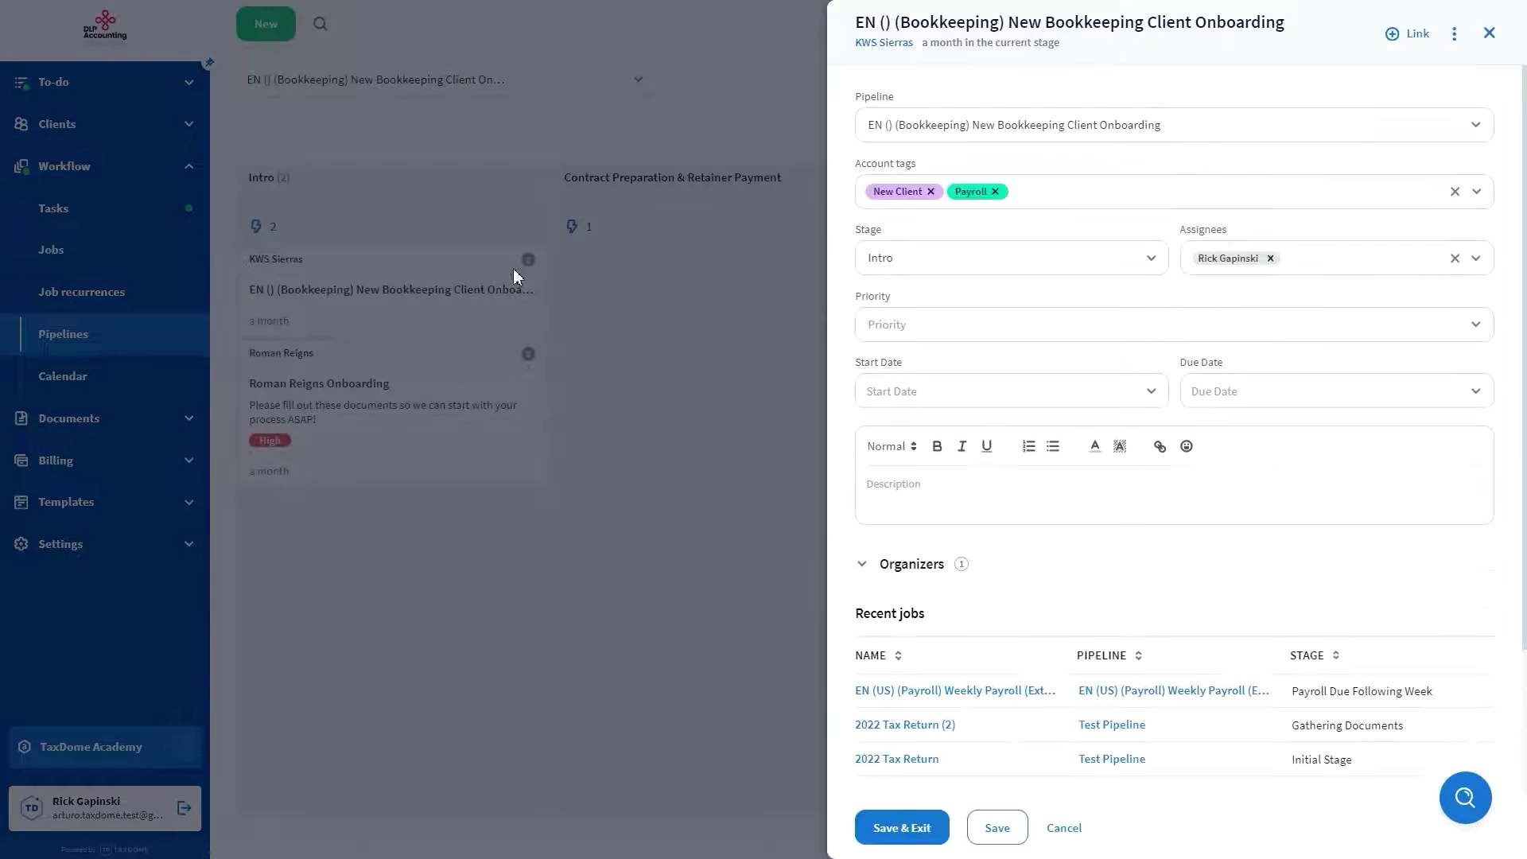
left_click(1412, 35)
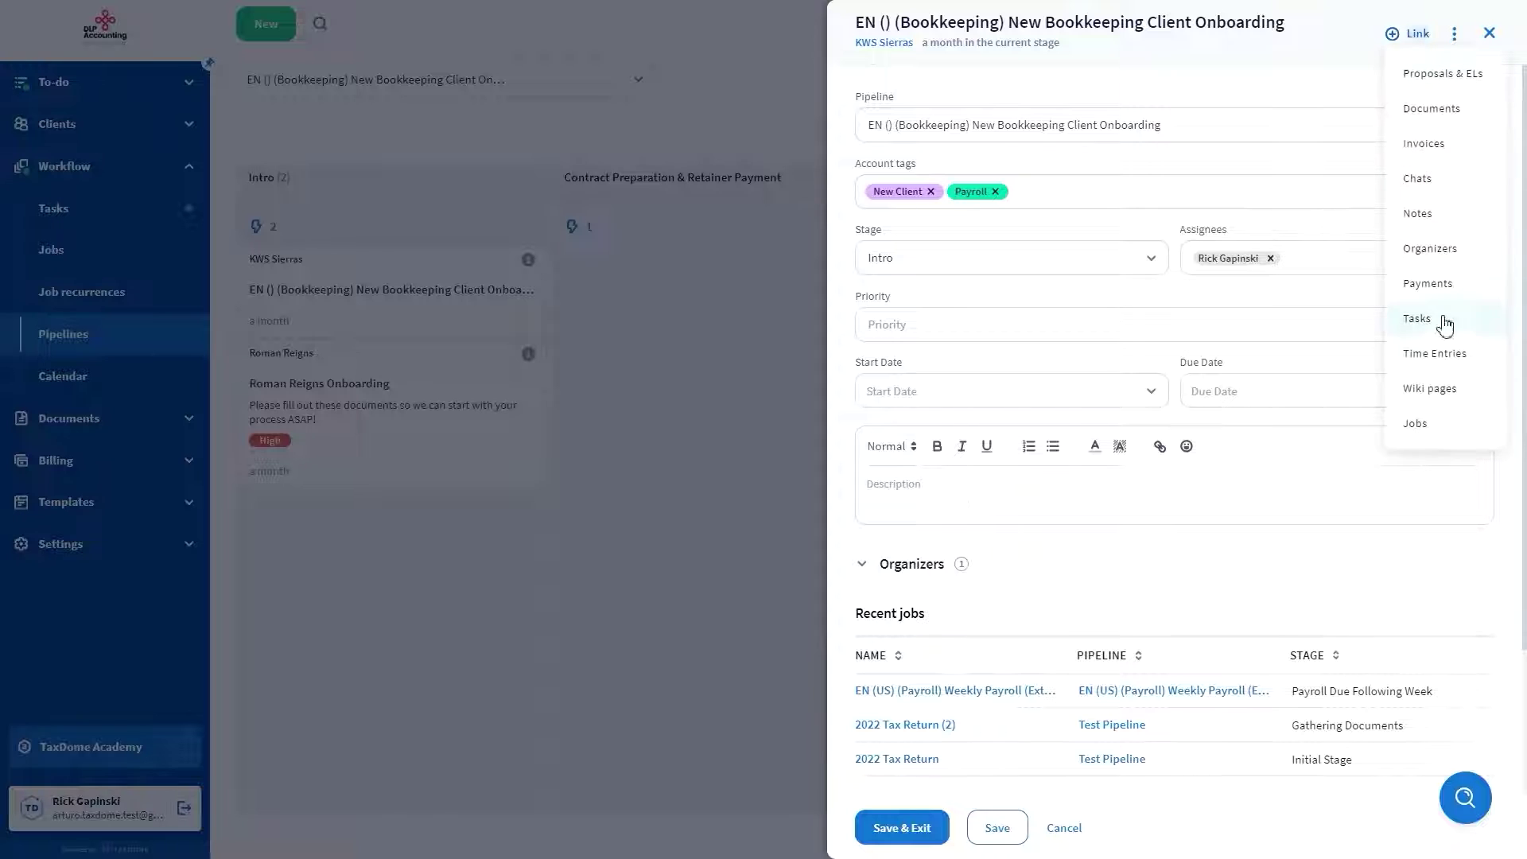
left_click(1429, 389)
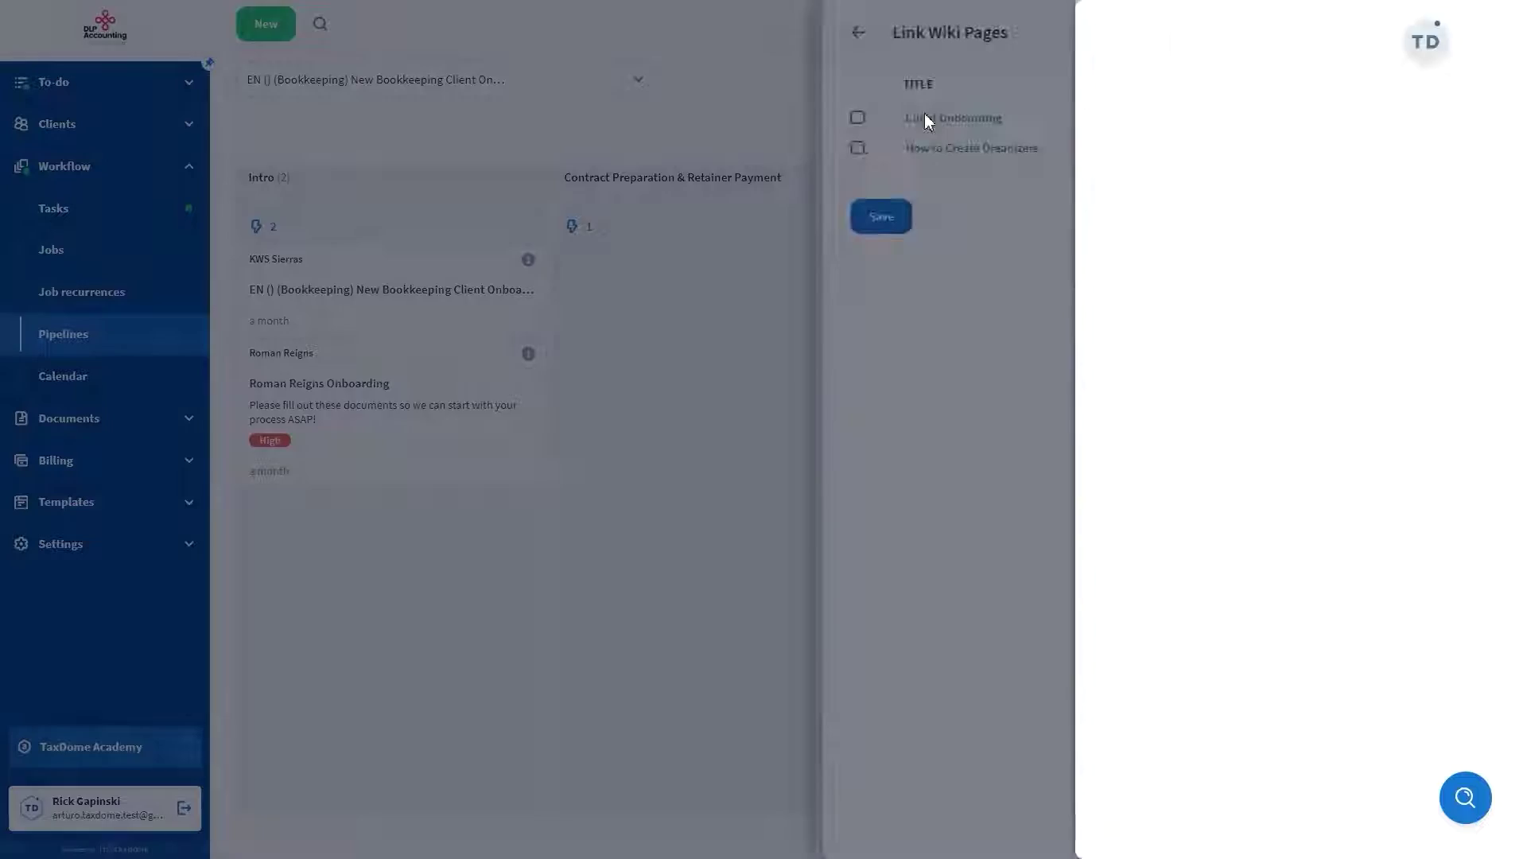
left_click(925, 117)
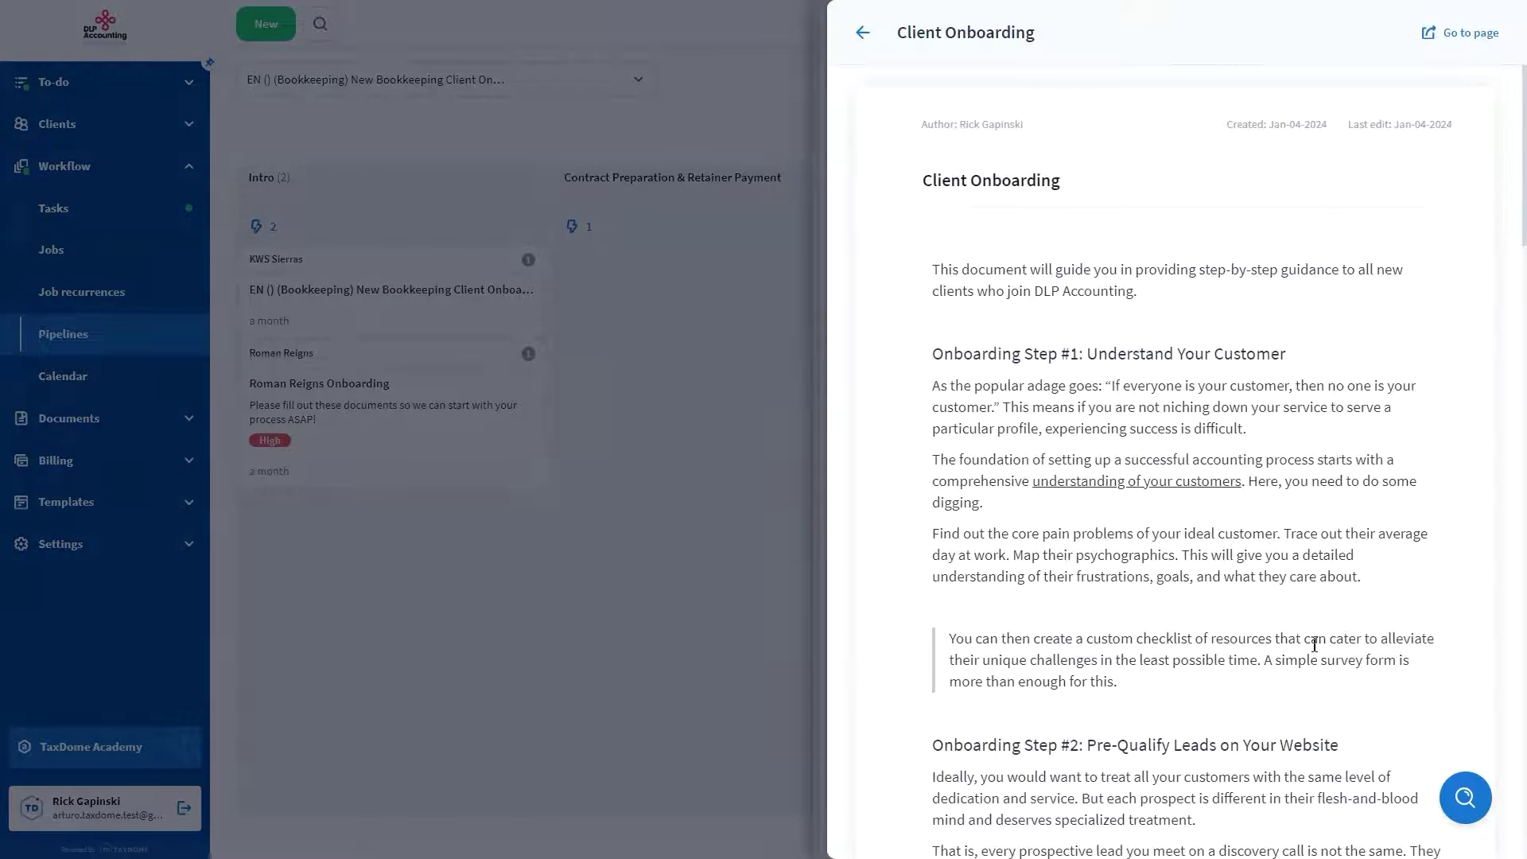
scroll(1331, 660, "down", 5)
left_click(862, 33)
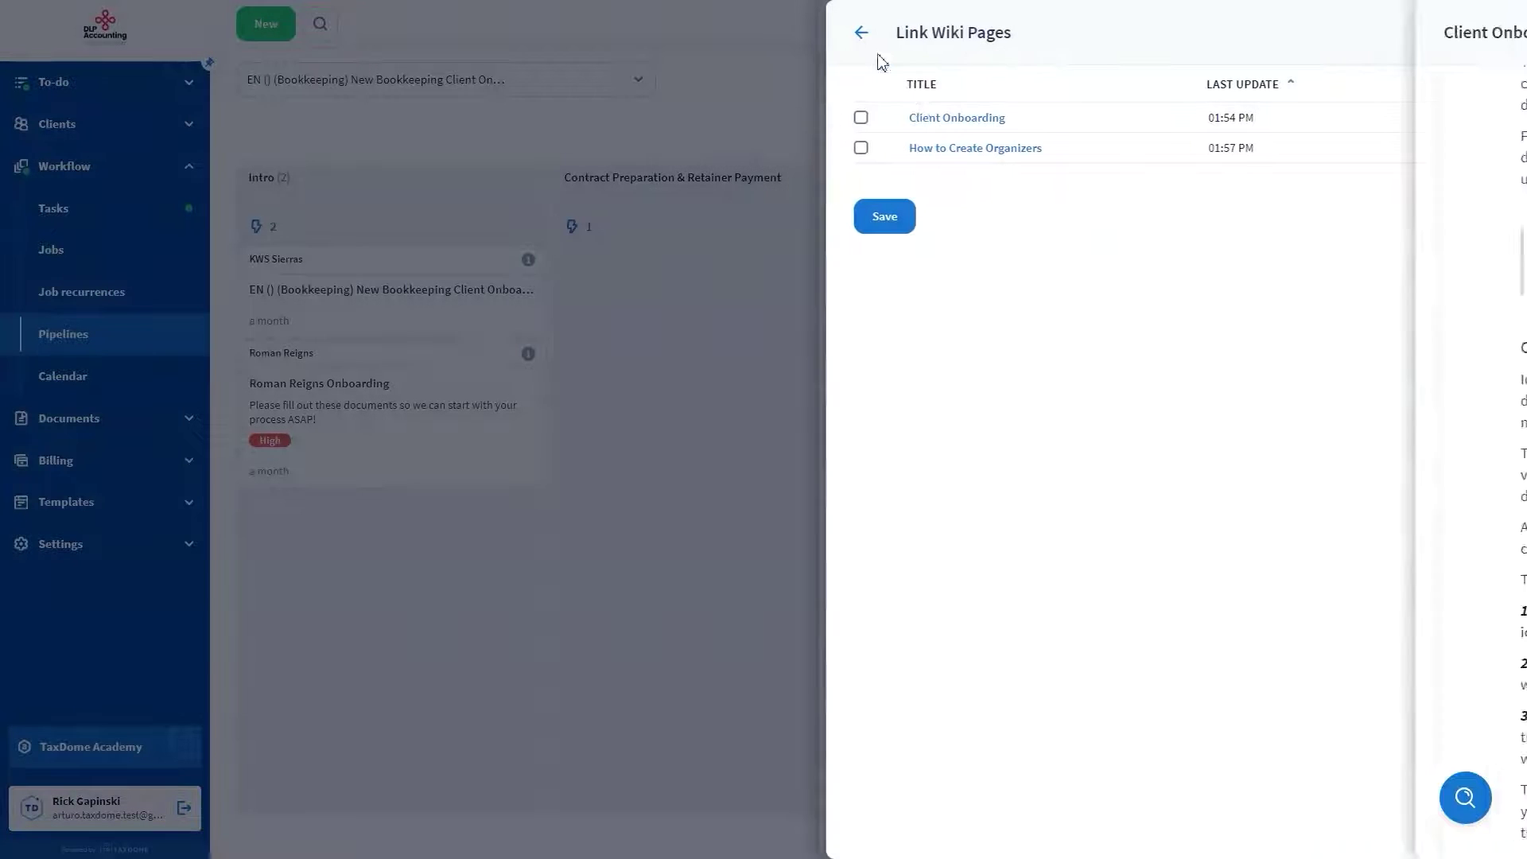
left_click(862, 118)
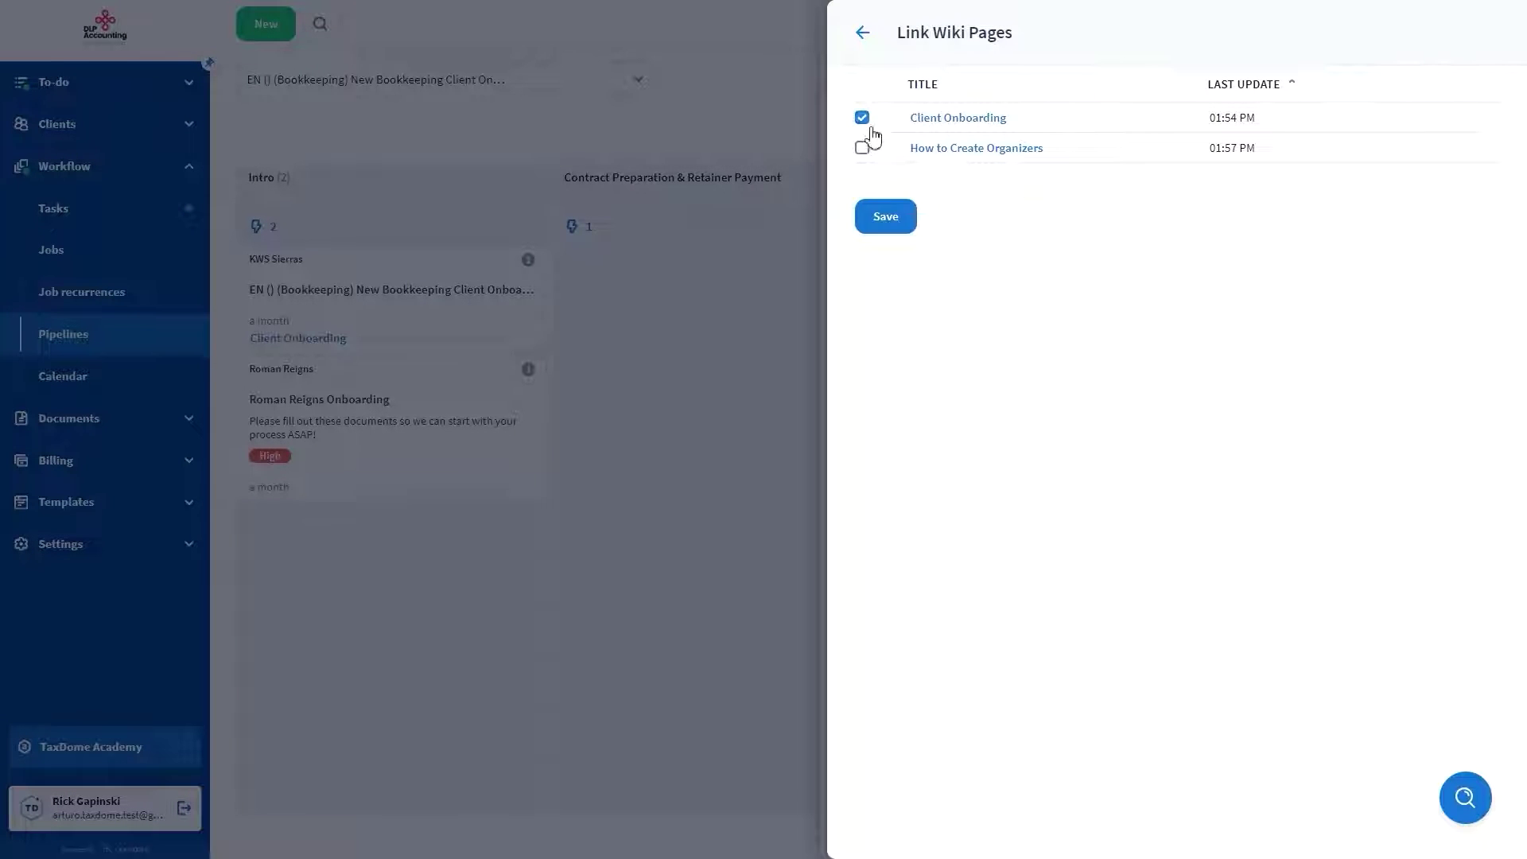
left_click(899, 229)
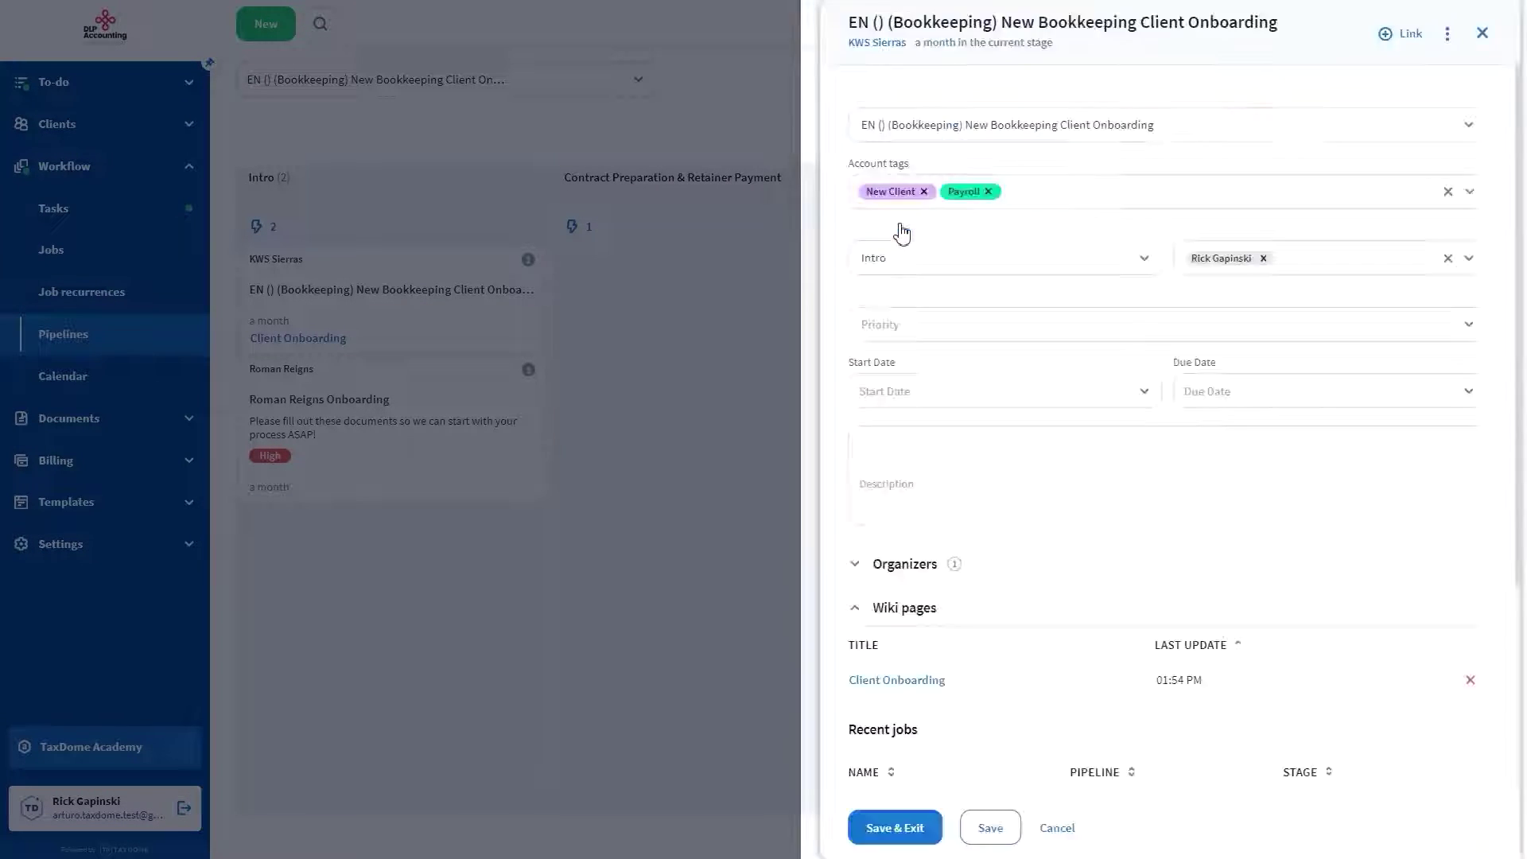
left_click(896, 831)
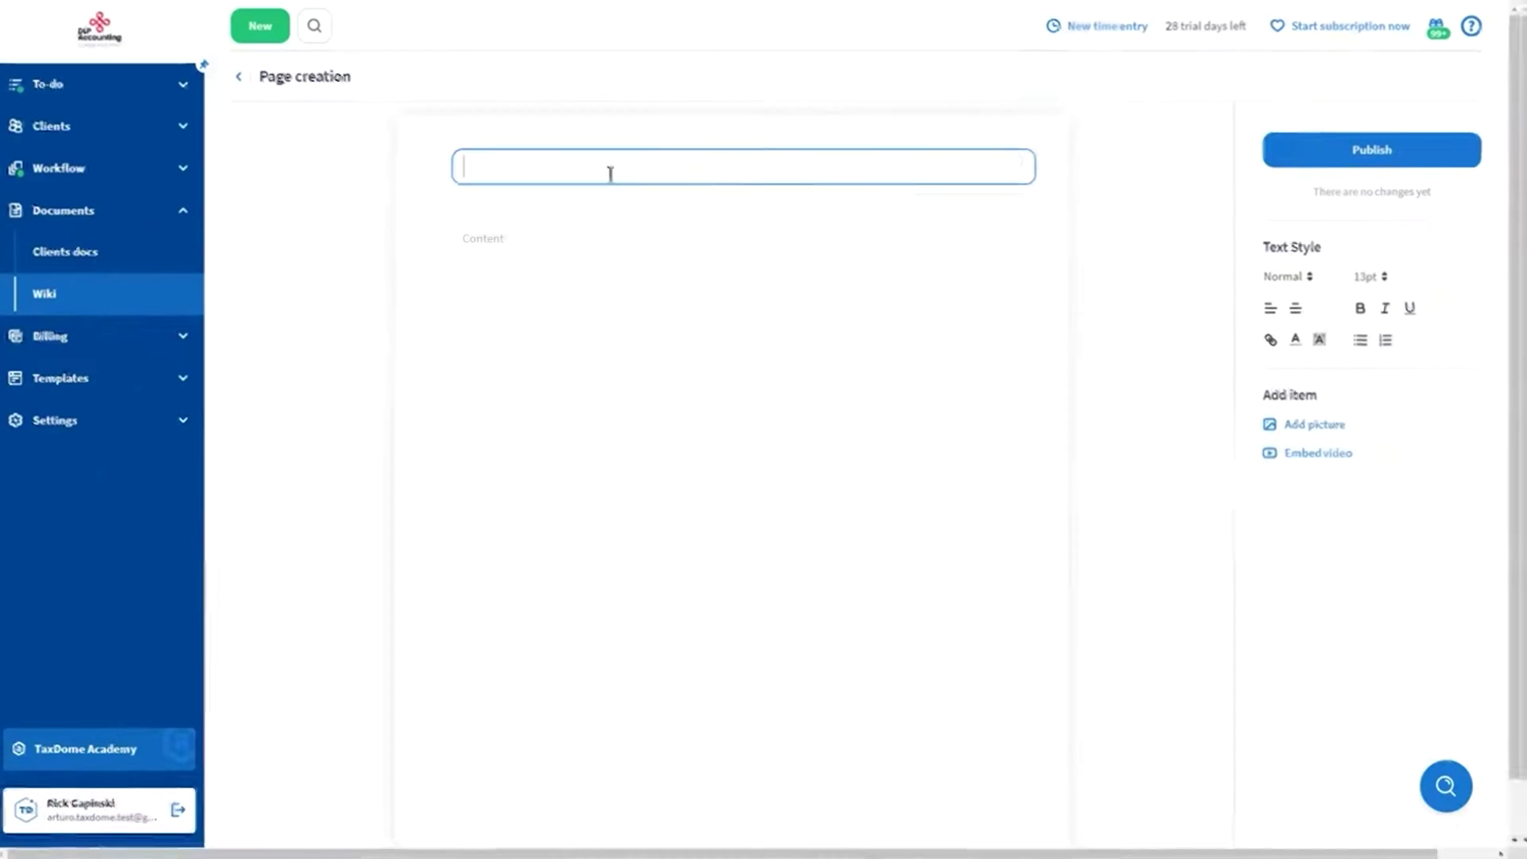
Enter the 'Client Onboarding' page title and open Globex Corporation's 2022 Tax Return job.
type("Clin")
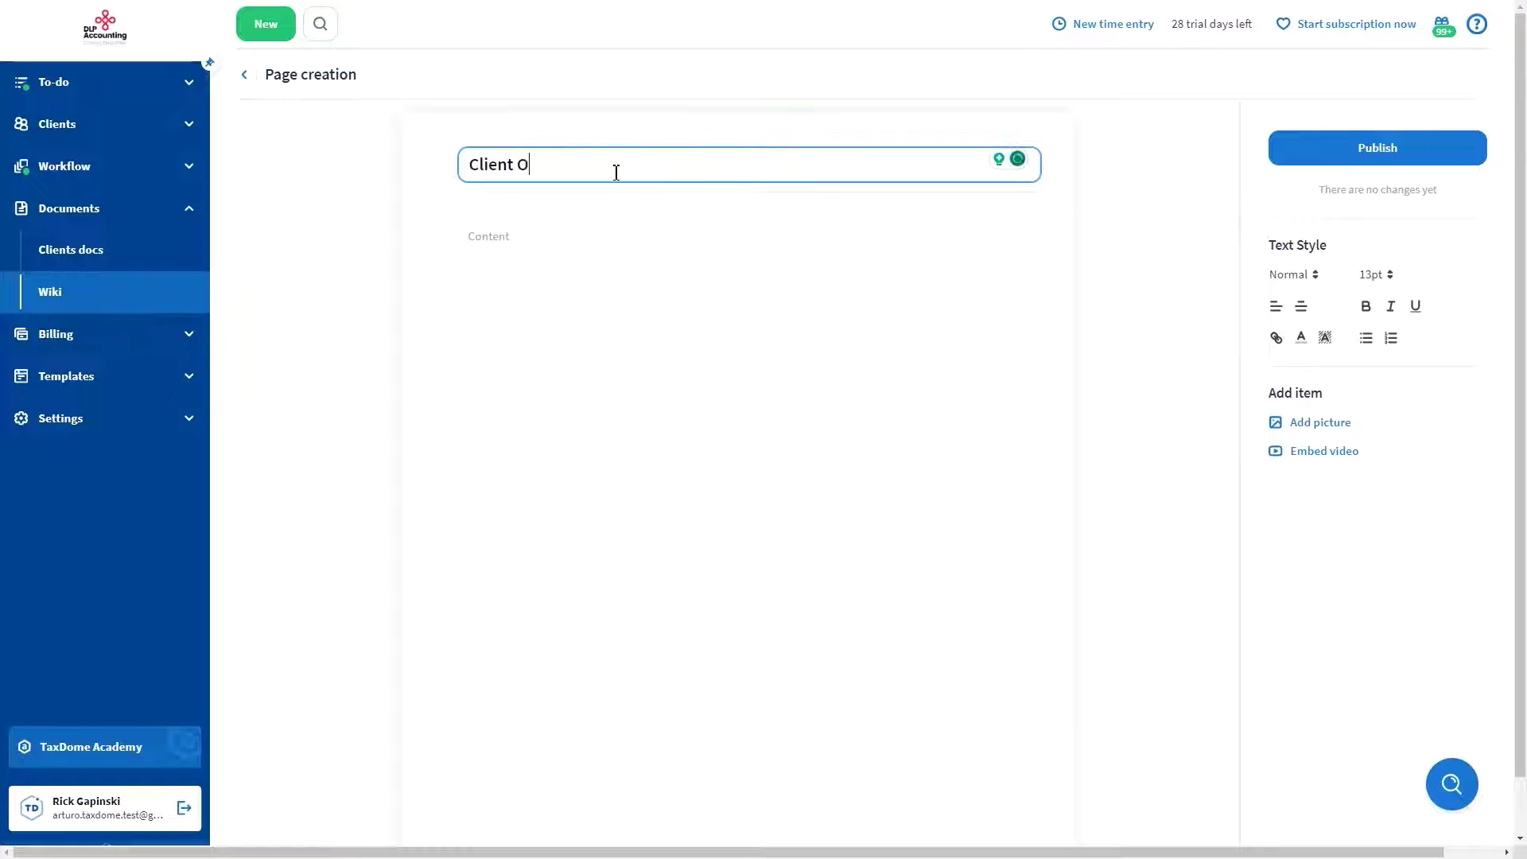
type("t Onboarding")
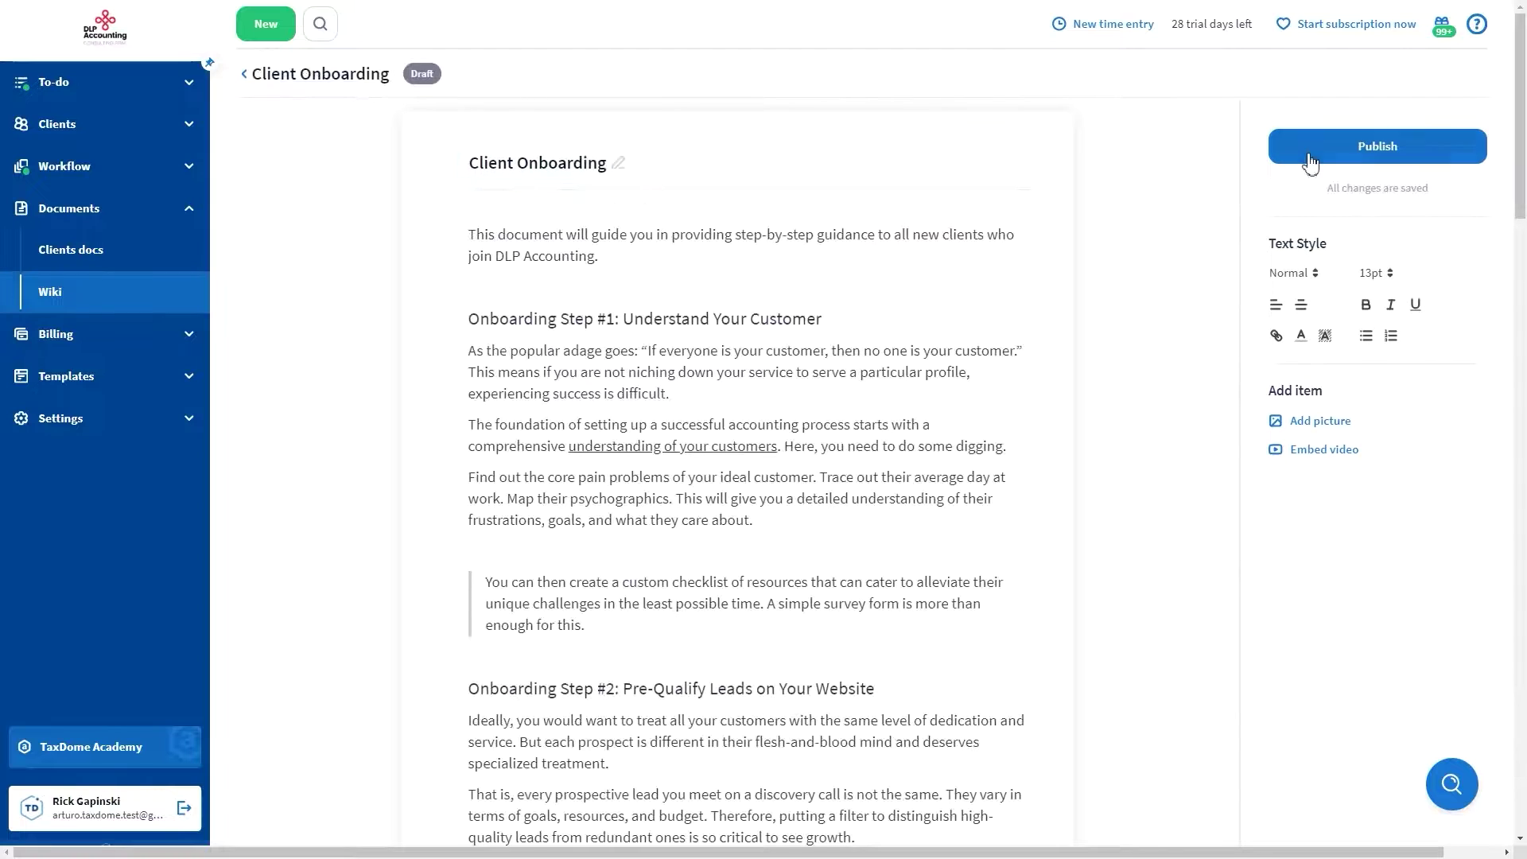
left_click(1475, 267)
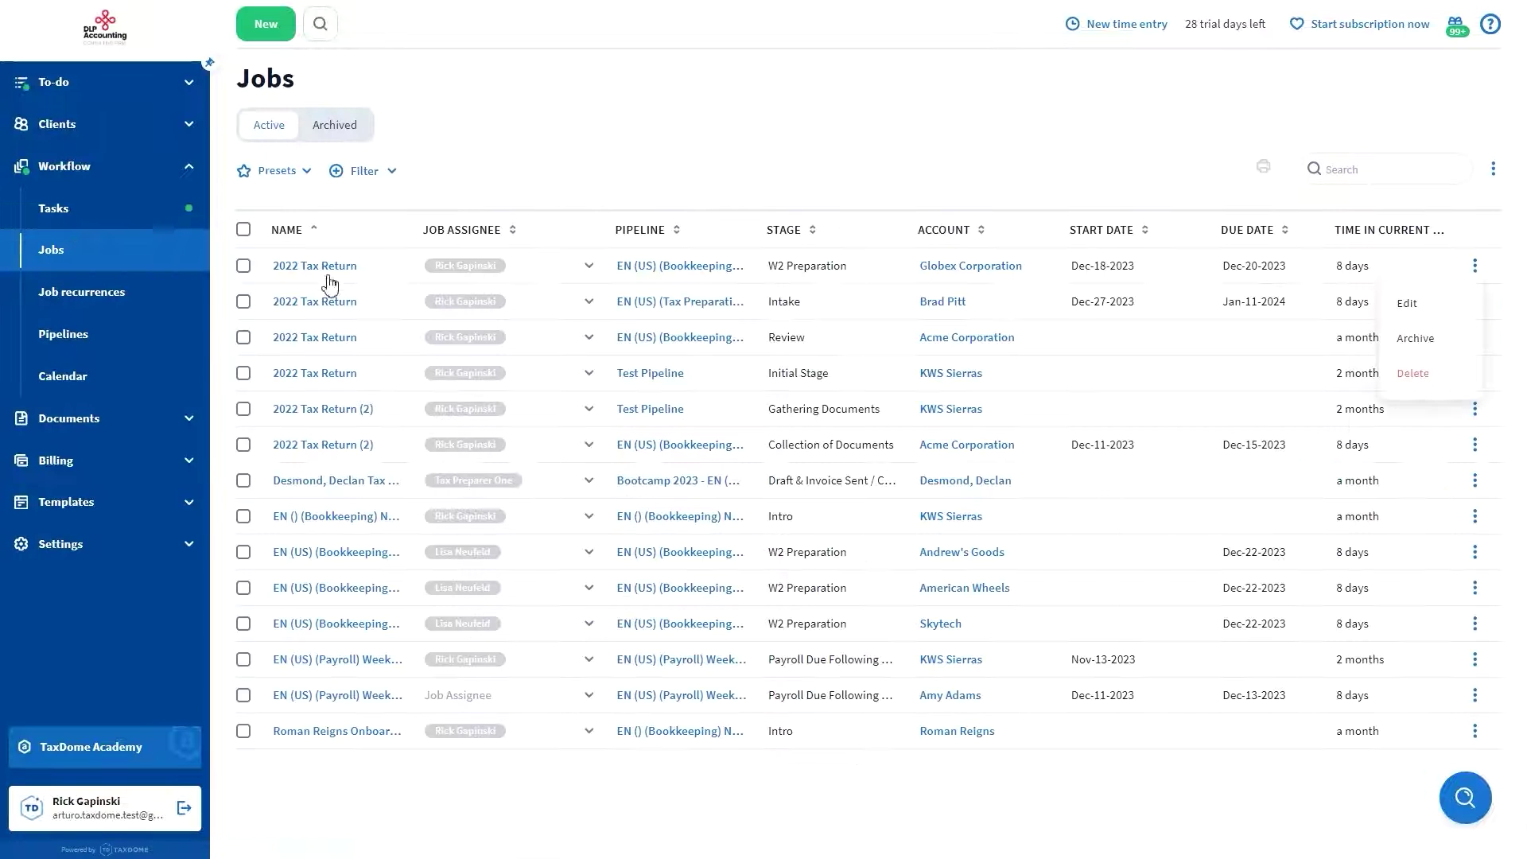
left_click(332, 267)
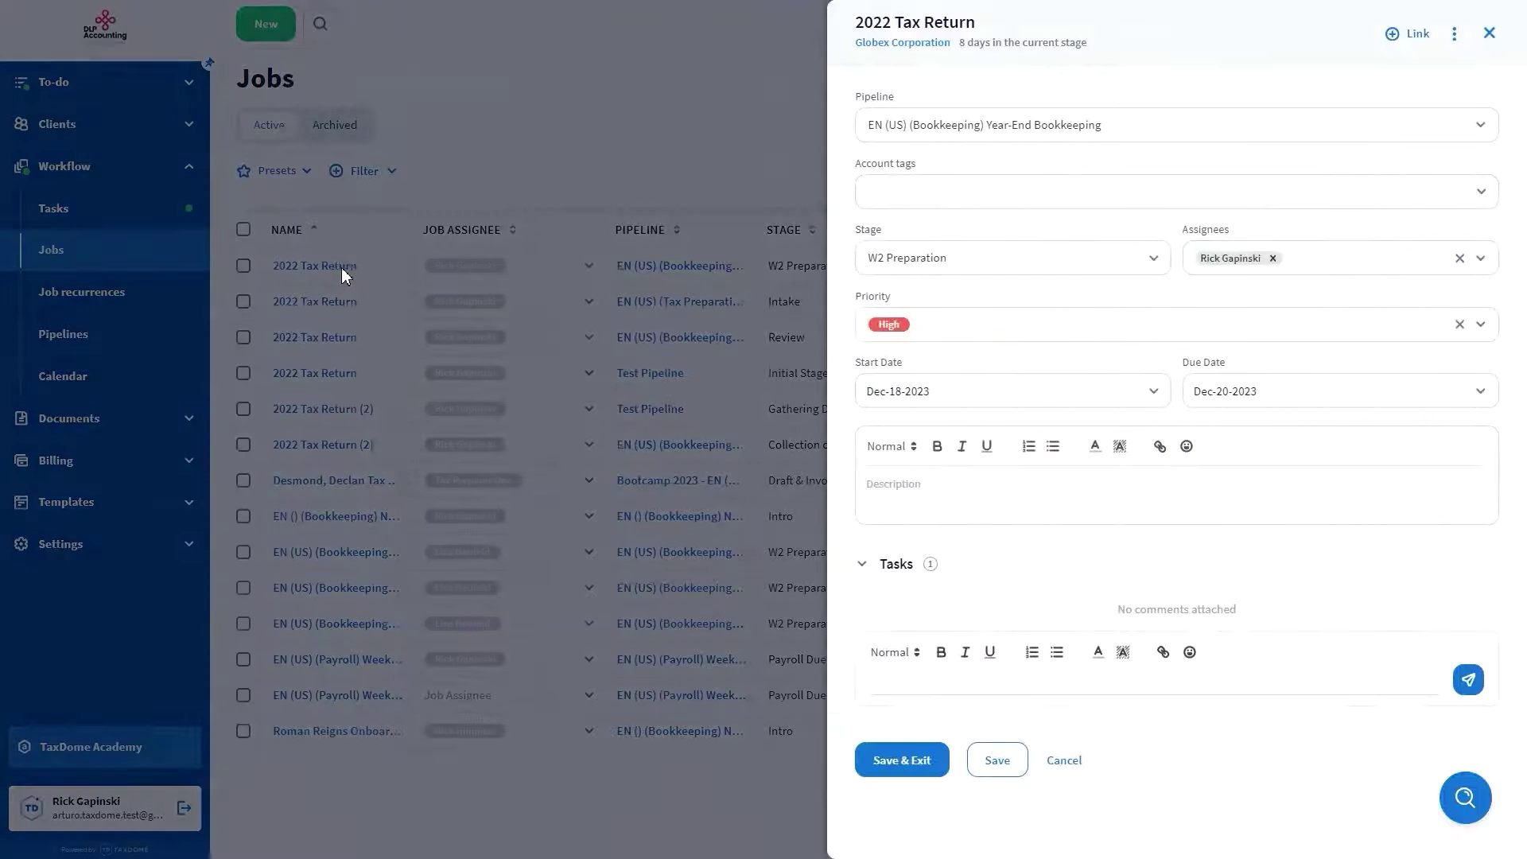
Link the How to Create Organizers wiki page to the 2022 Tax Return job.
left_click(1409, 35)
left_click(1437, 388)
left_click(861, 148)
left_click(885, 216)
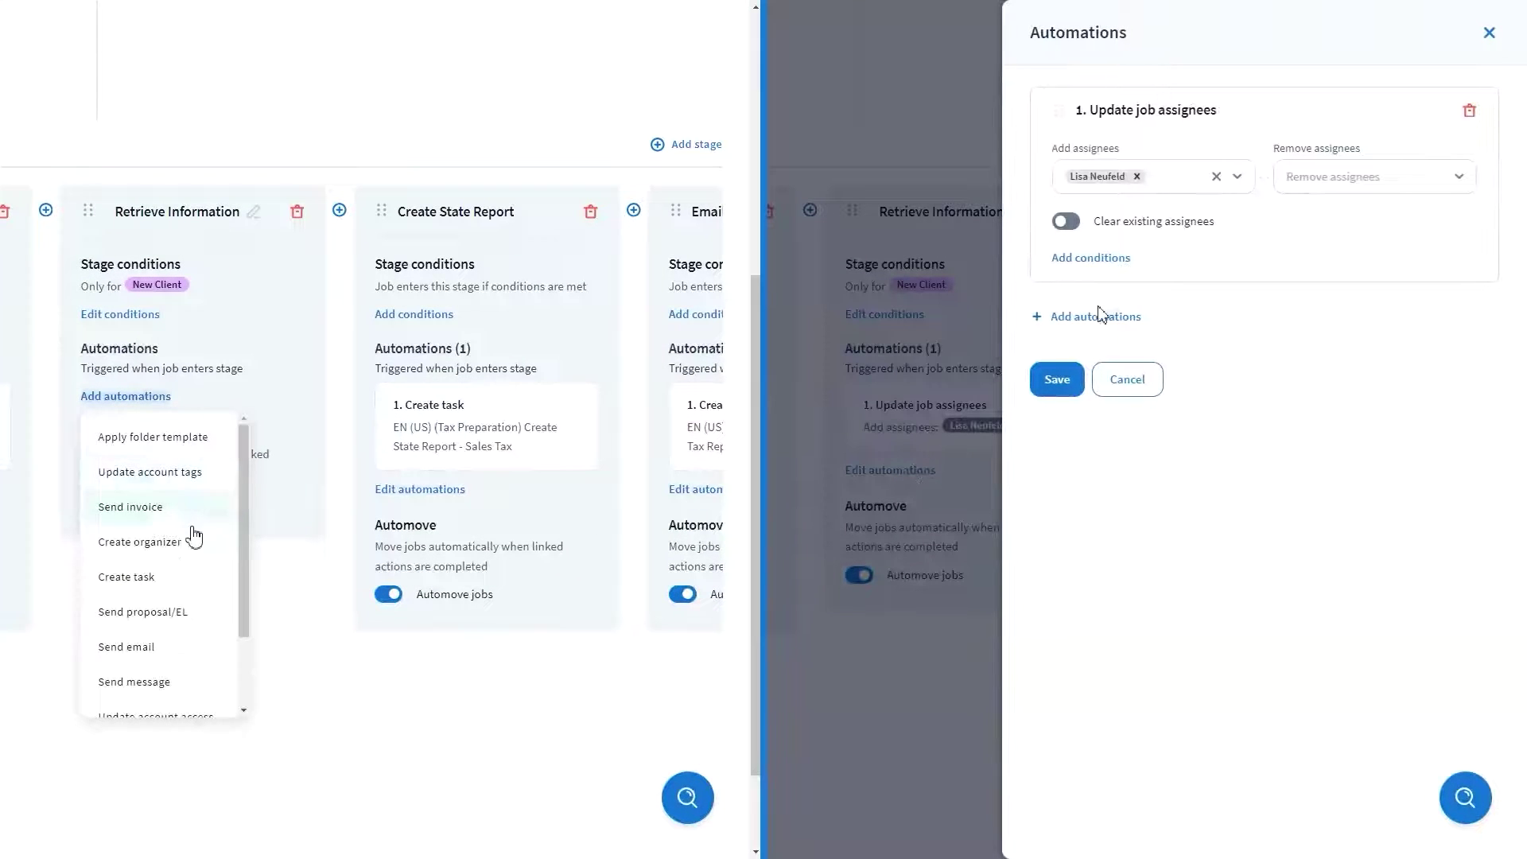
Add Update job assignees (a team member) and Create task (Bootcamp 2023 template) automations to Retrieve Information.
scroll(194, 537, "down", 2)
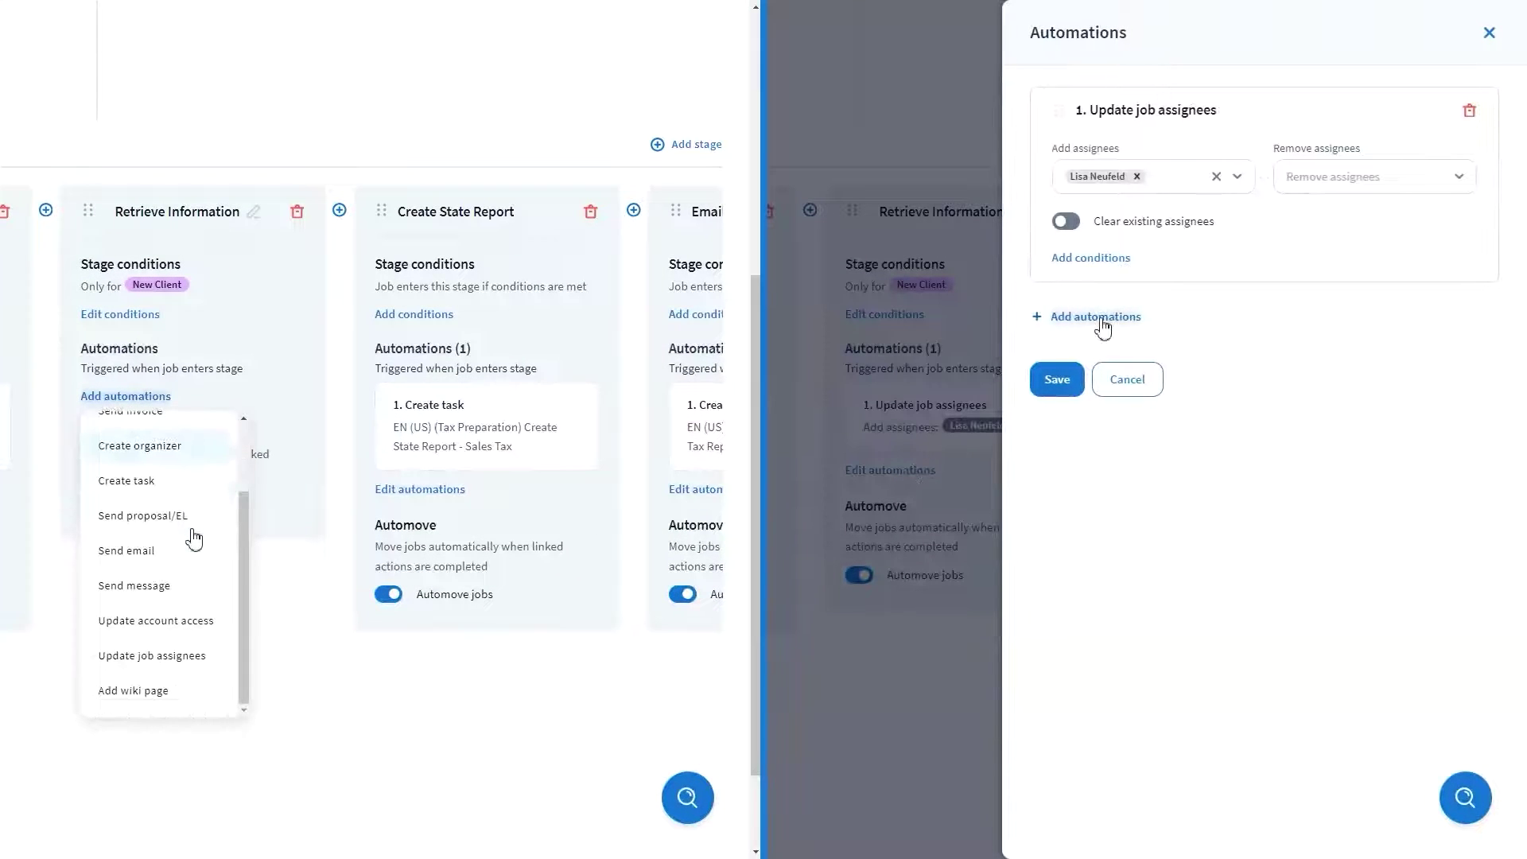
left_click(1099, 316)
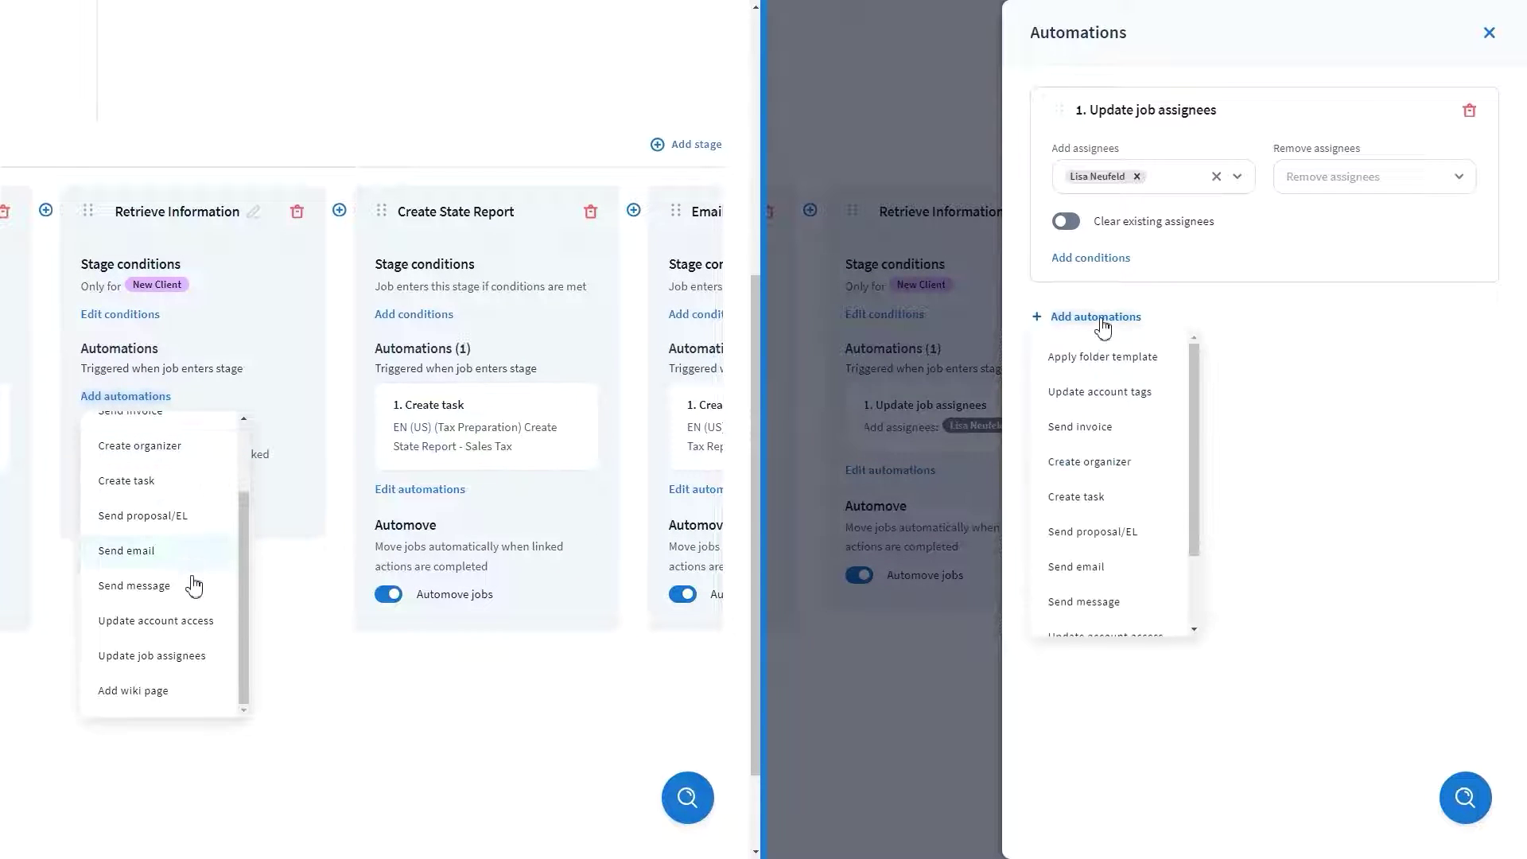
left_click(1145, 498)
left_click(188, 661)
left_click(1146, 378)
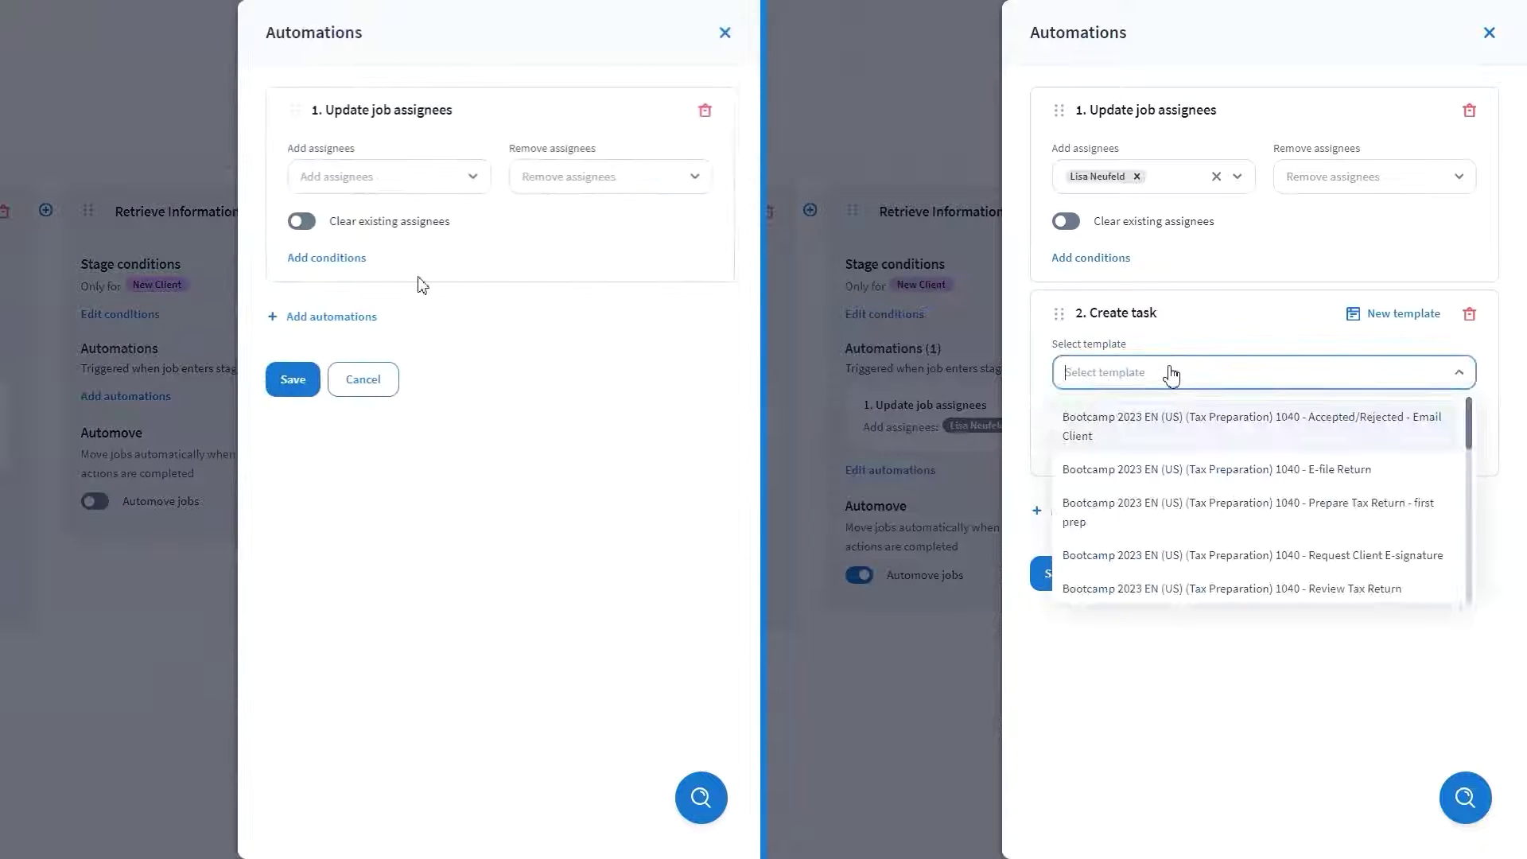
left_click(469, 177)
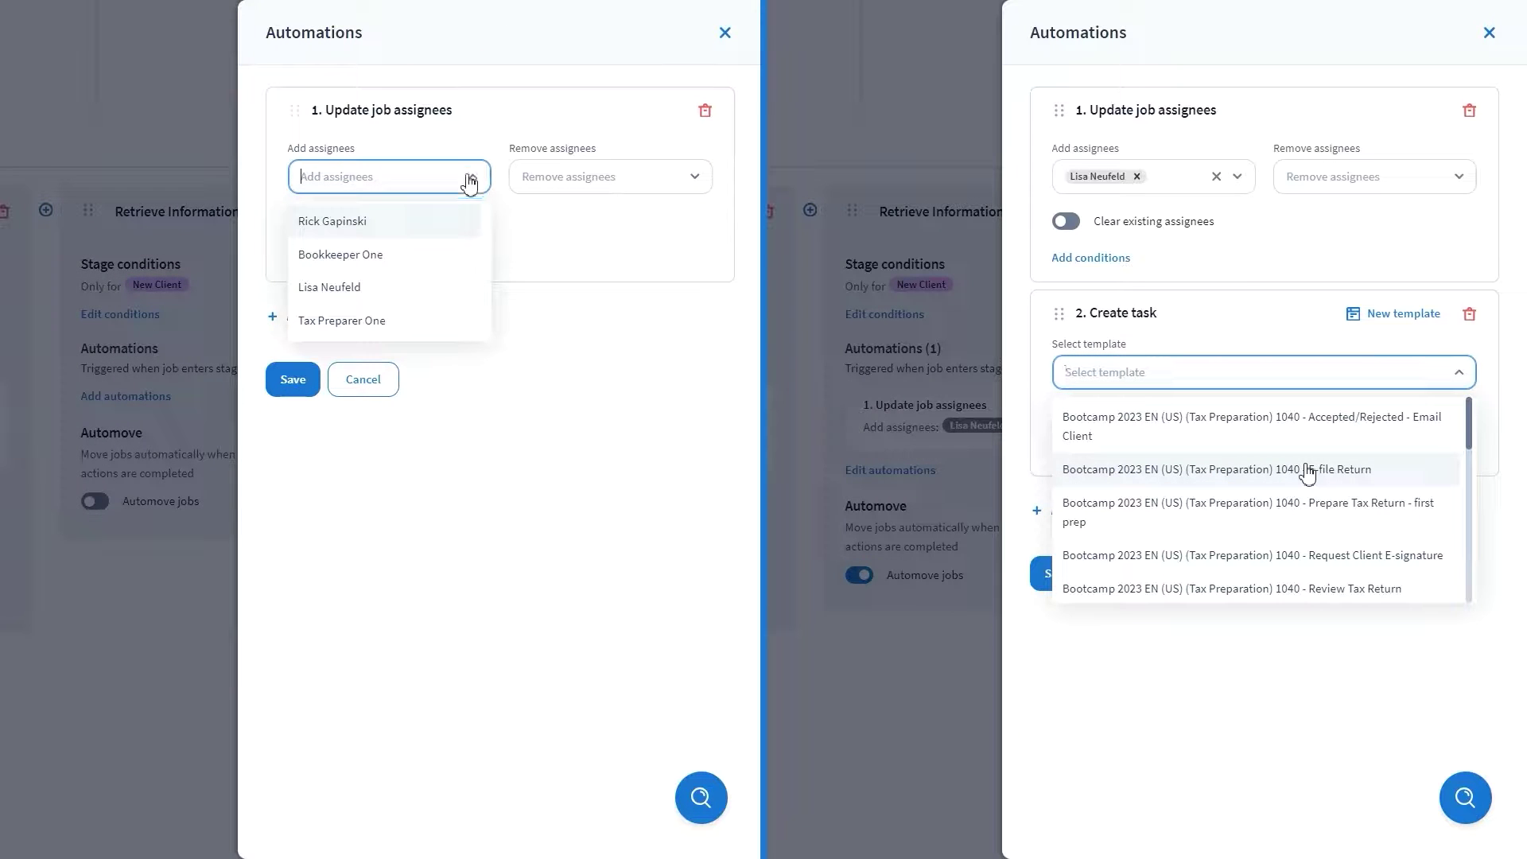
left_click(373, 288)
left_click(1325, 429)
left_click(296, 377)
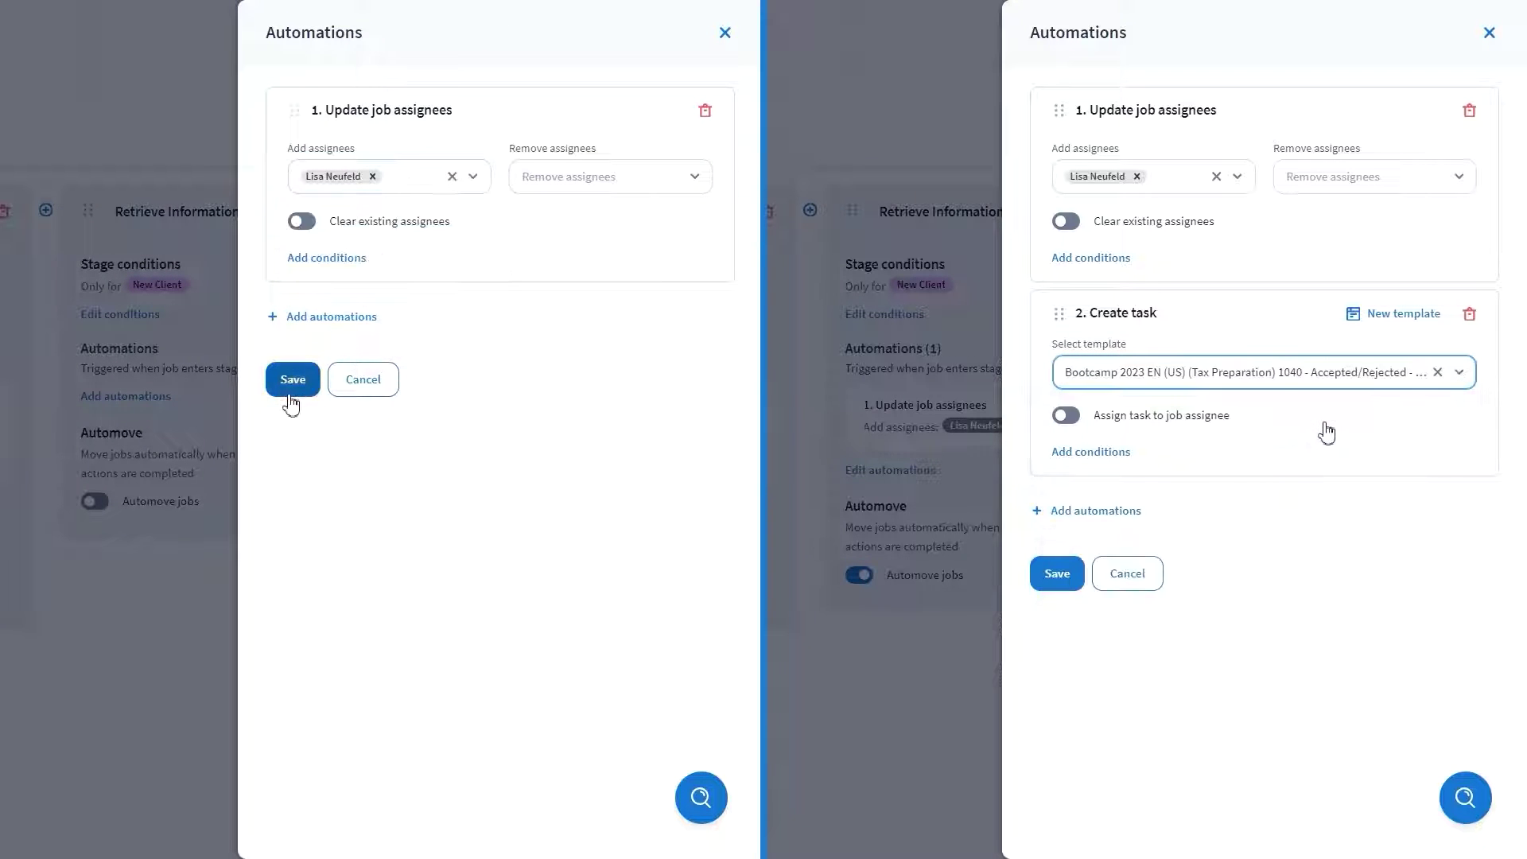
Assign the task to the job assignee, add a Payroll per employee line, and time Bookkeeping Monthly - Basic.
left_click(1065, 415)
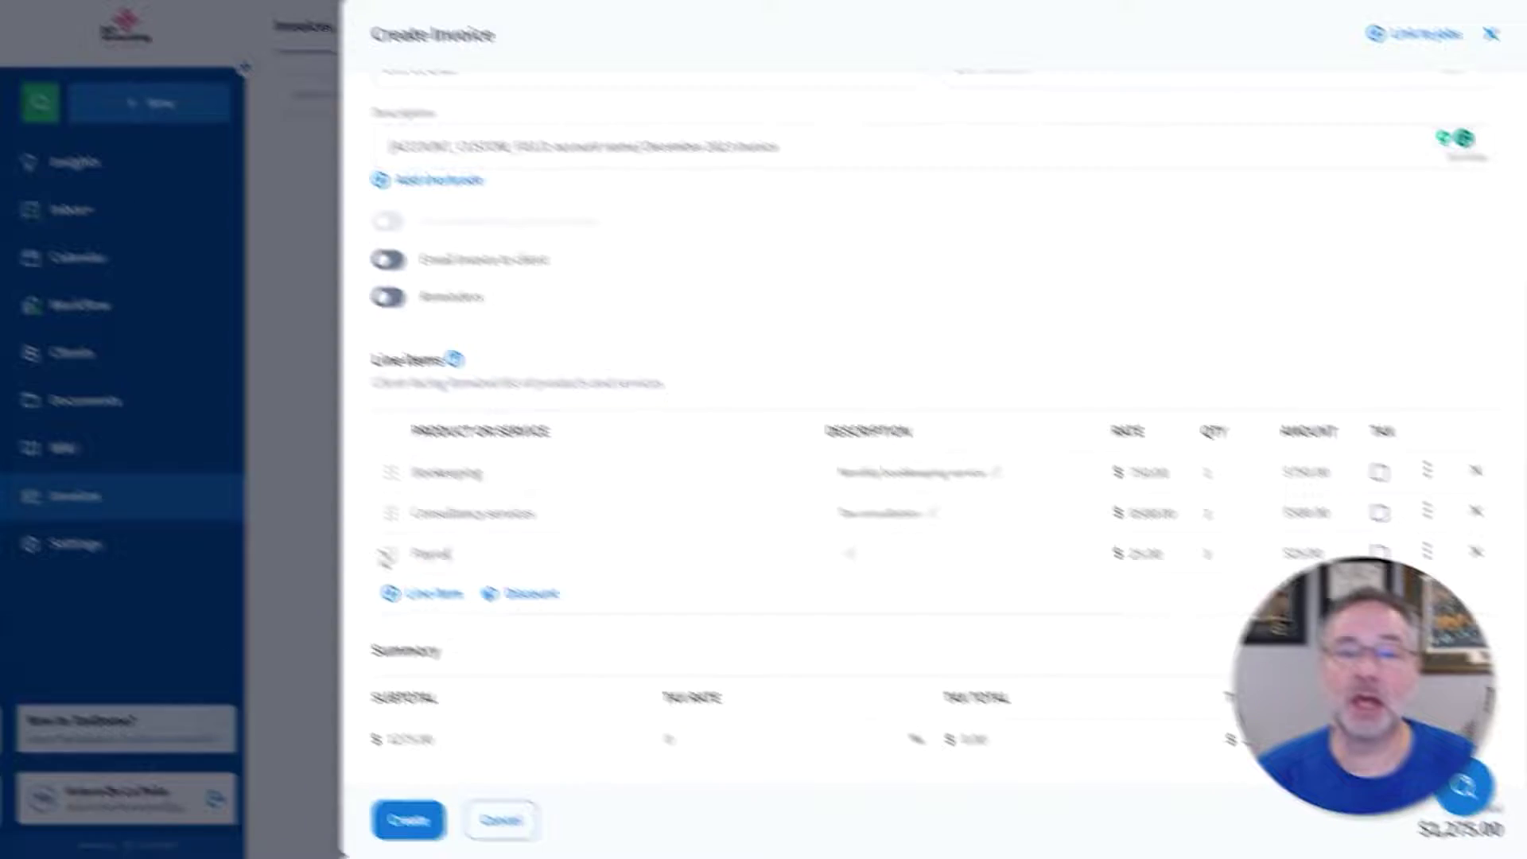
type("per employee")
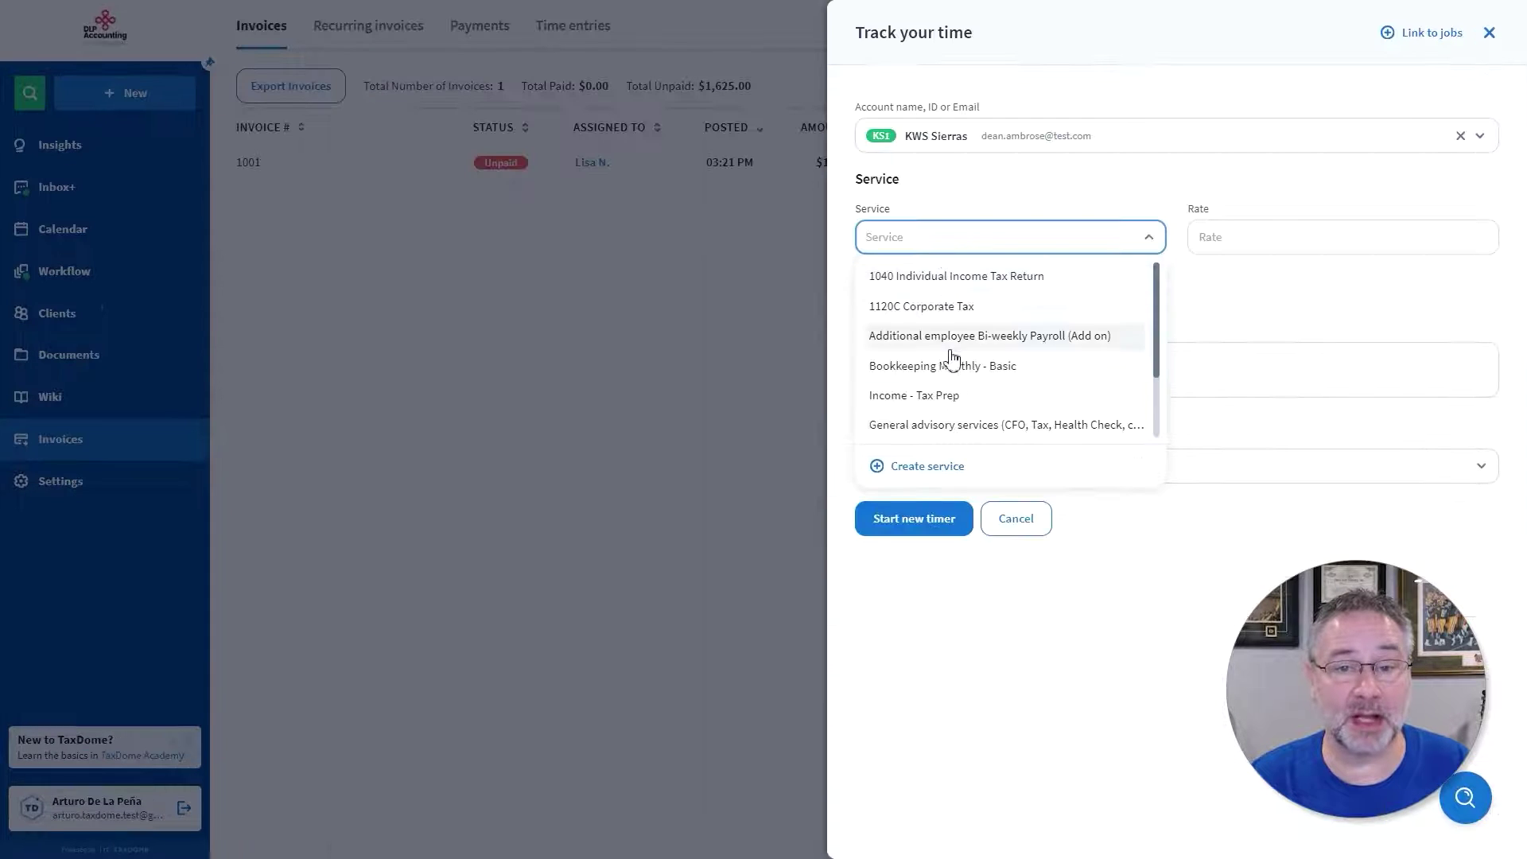
left_click(954, 365)
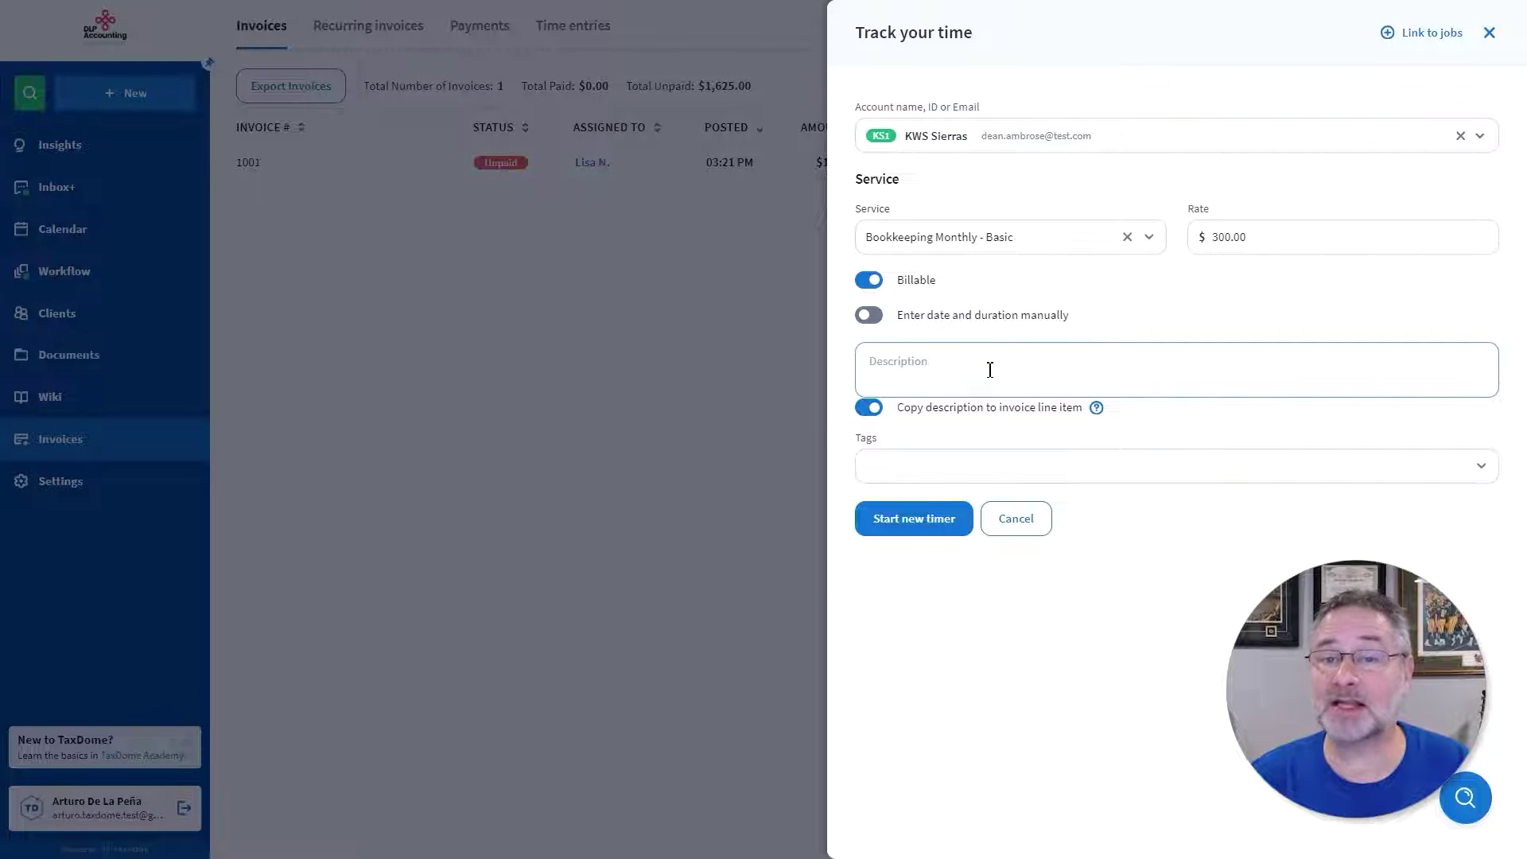
left_click(954, 525)
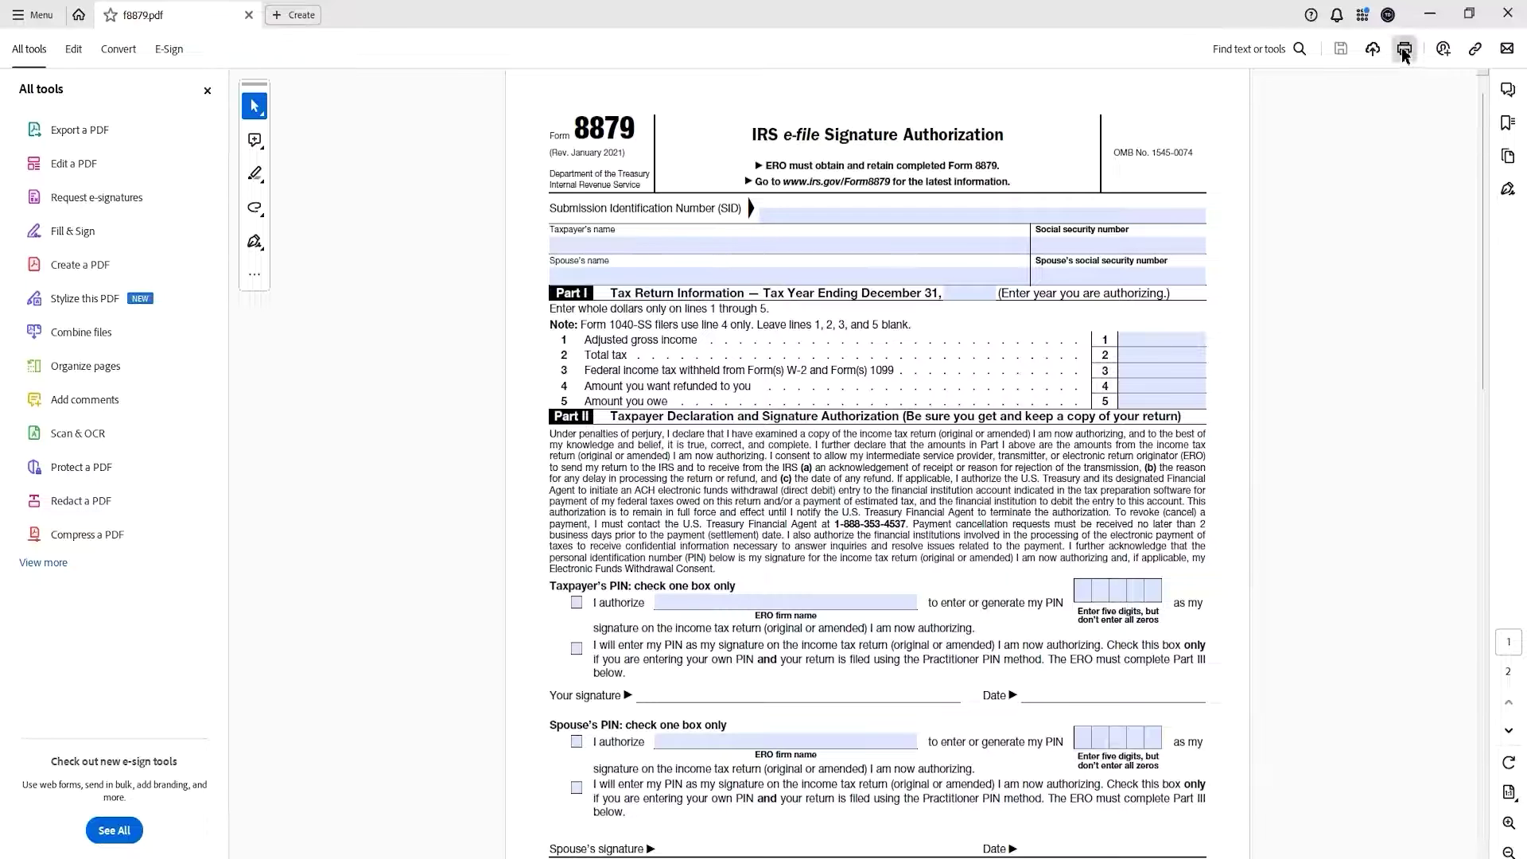
Print Form 8879 from Acrobat to TaxDome Printer 2.0.
left_click(1404, 51)
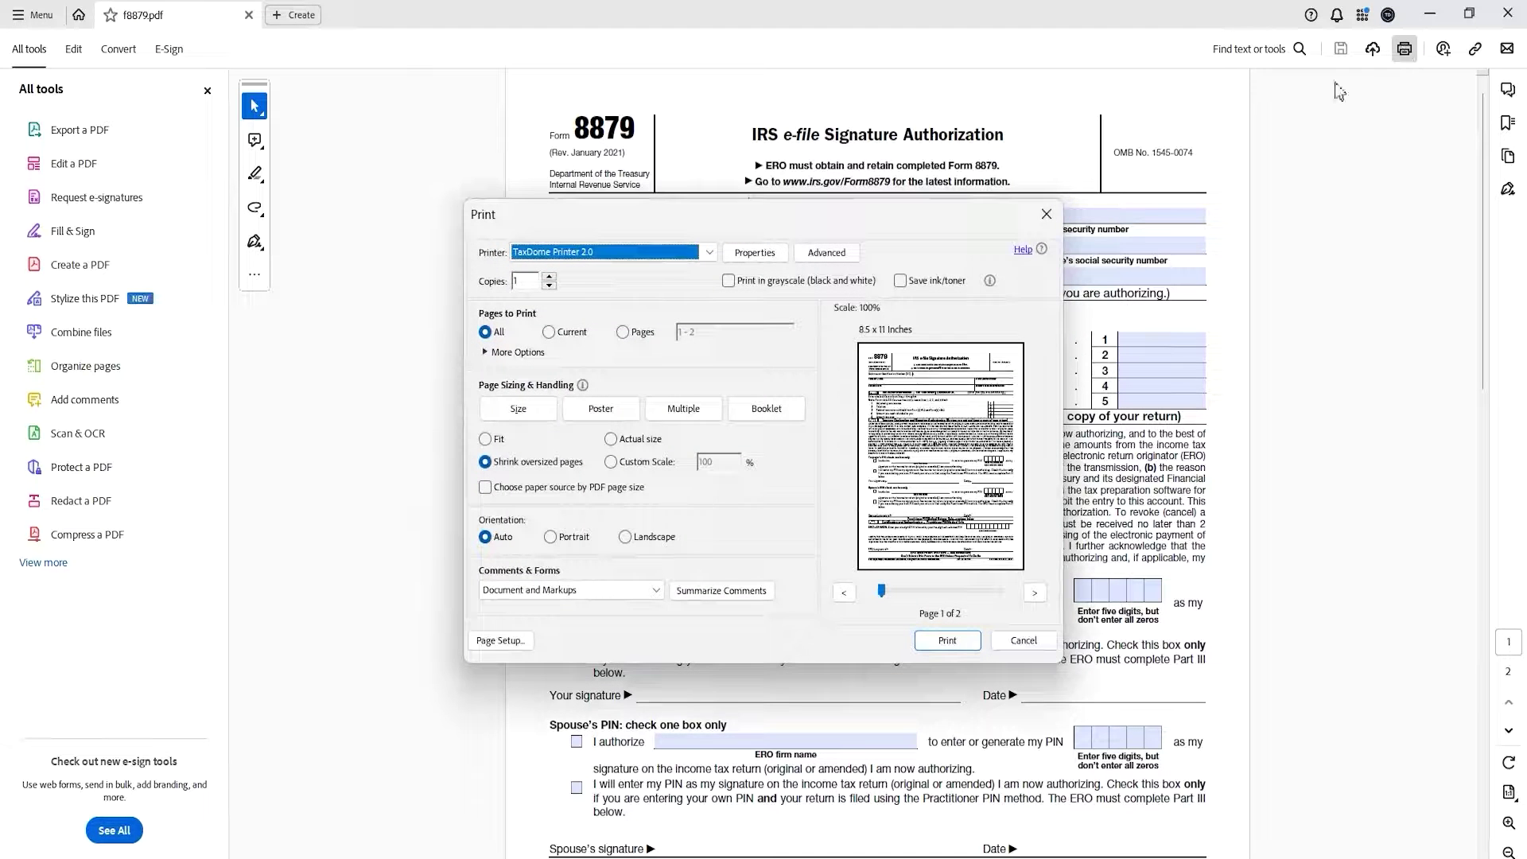
left_click(947, 641)
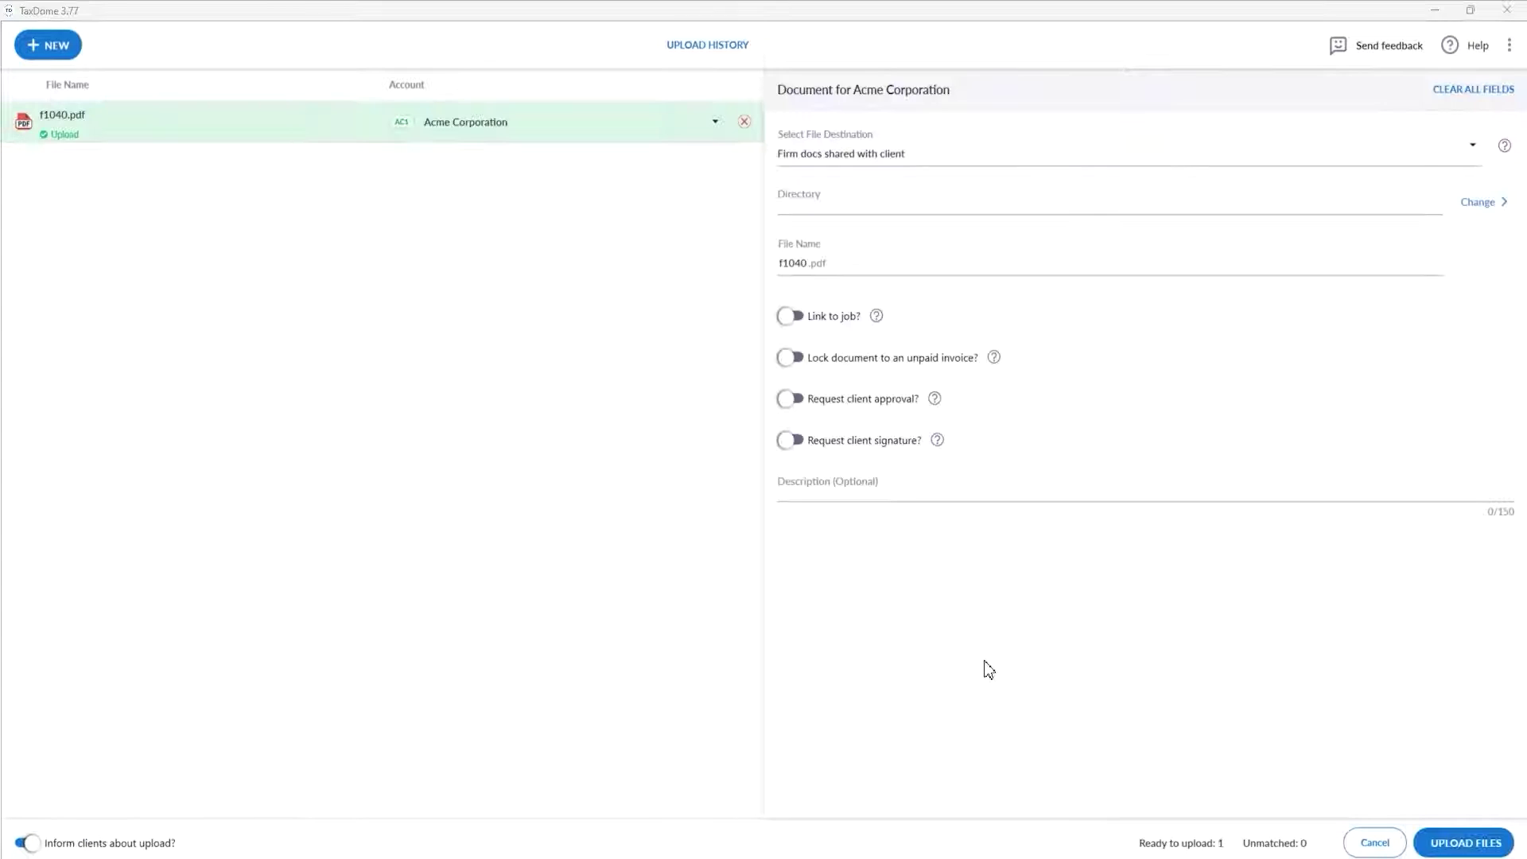
Upload f1040.pdf to Acme Corporation with client signature required and locked to an unpaid invoice.
left_click(574, 469)
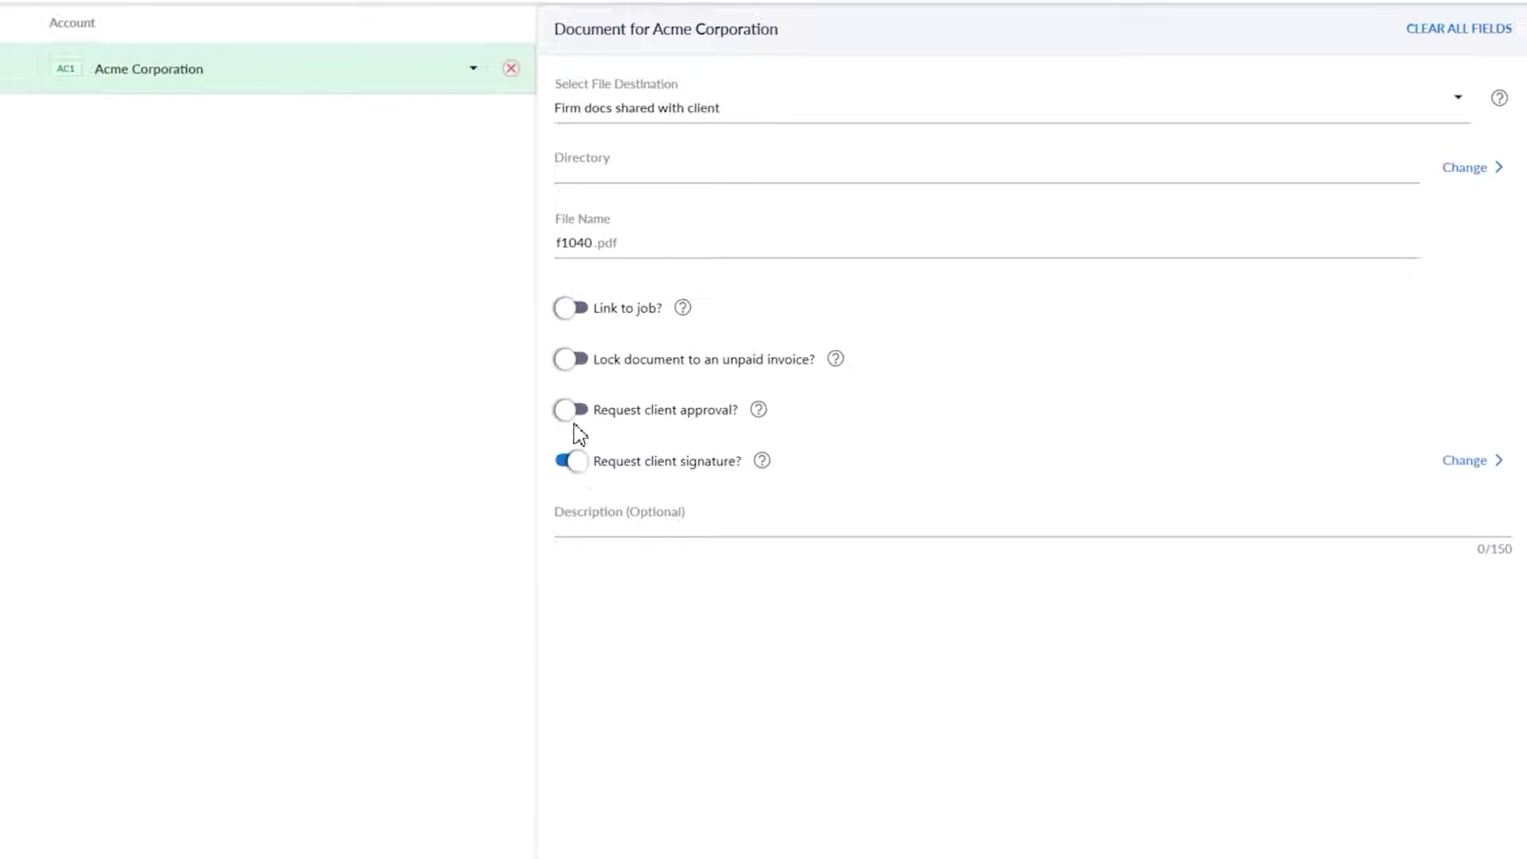
left_click(574, 360)
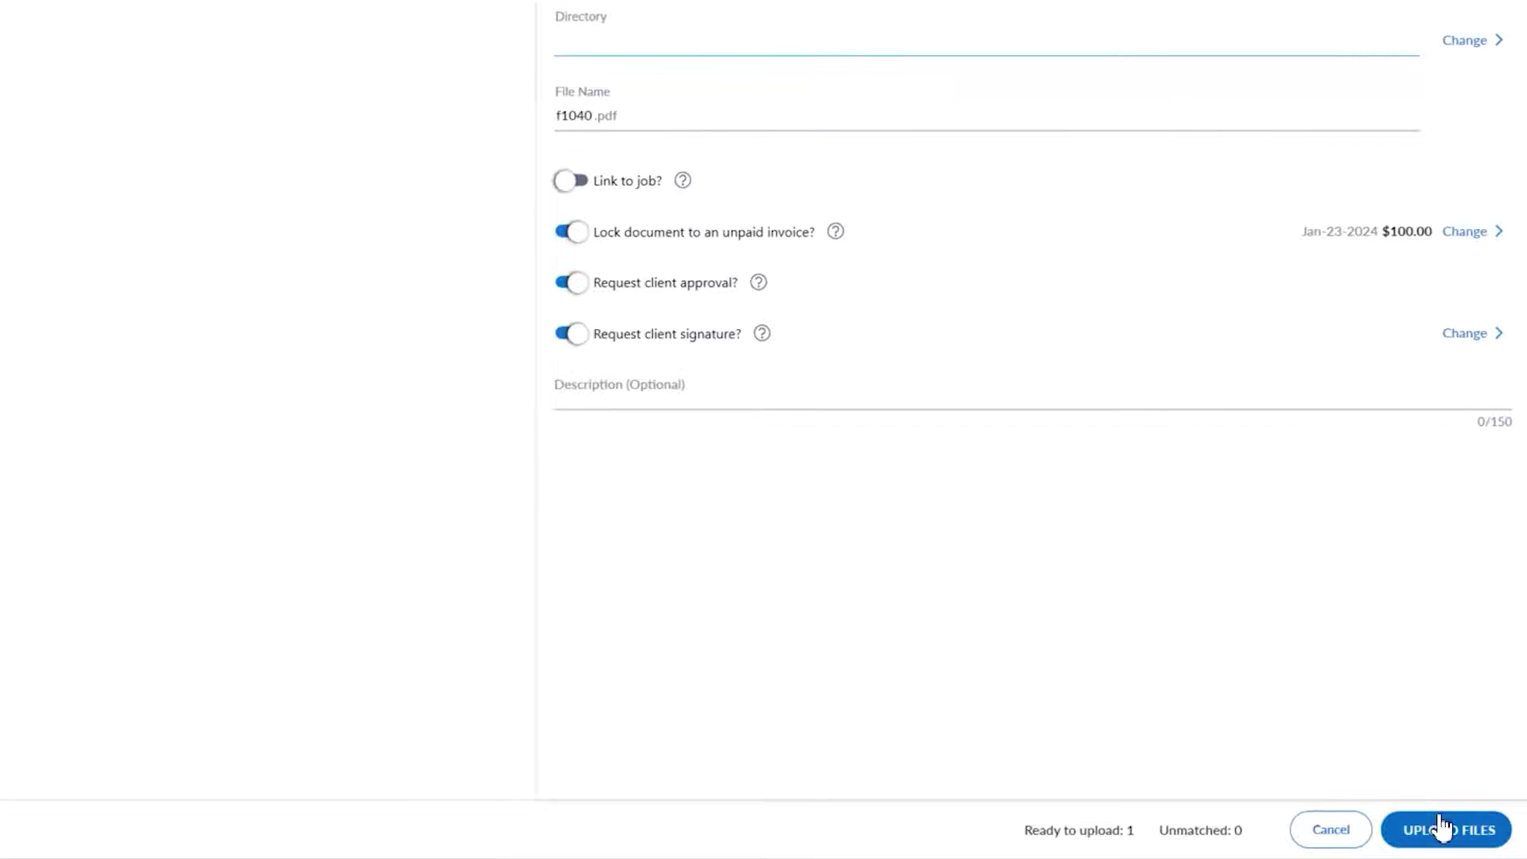
left_click(1440, 827)
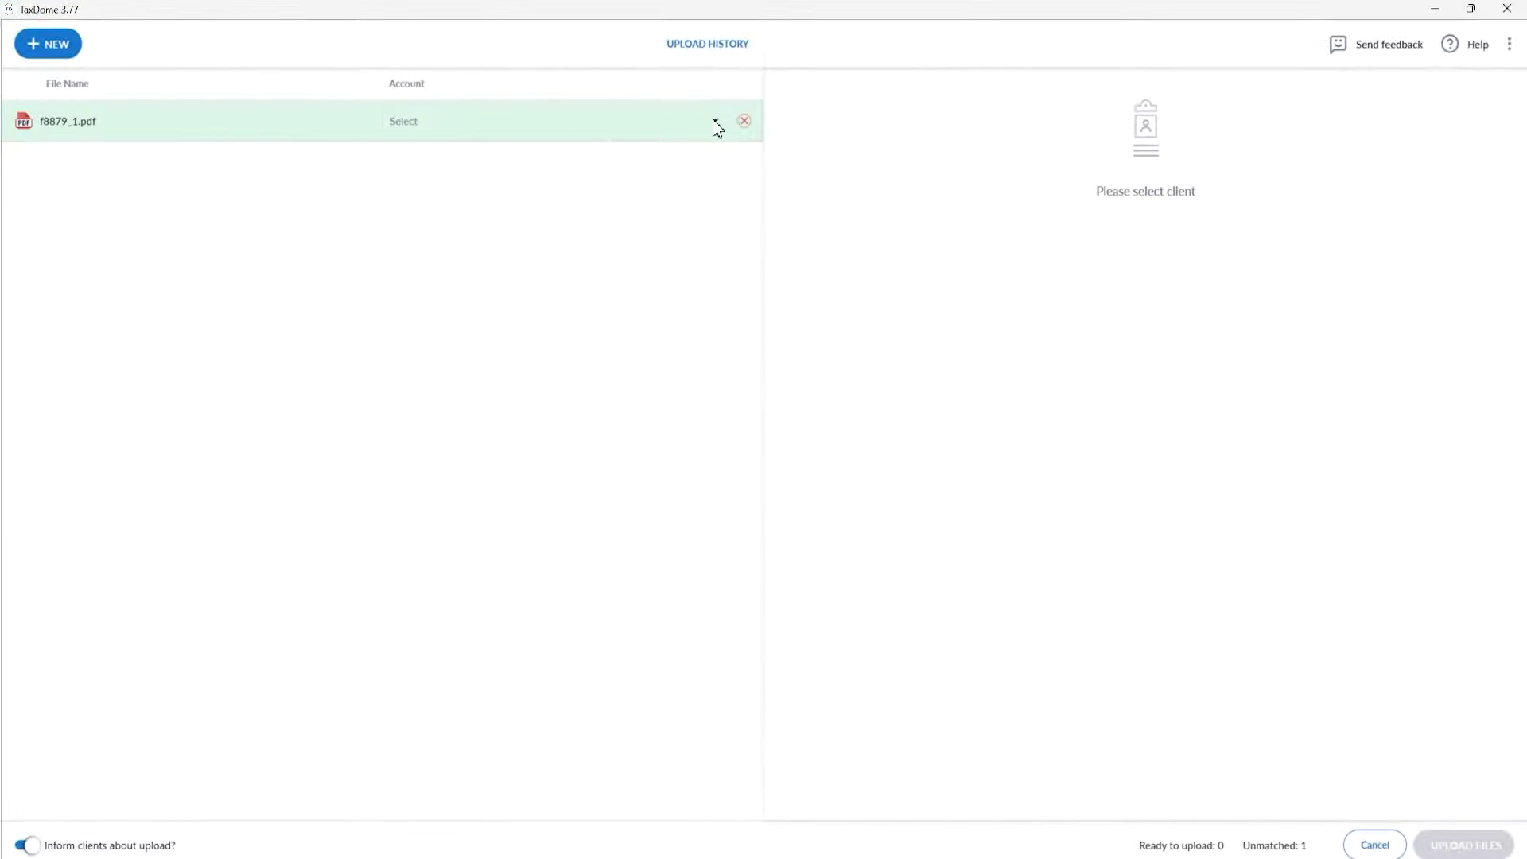
Route f8879_1.pdf to another client account's Firm docs shared with client.
left_click(716, 123)
left_click(713, 260)
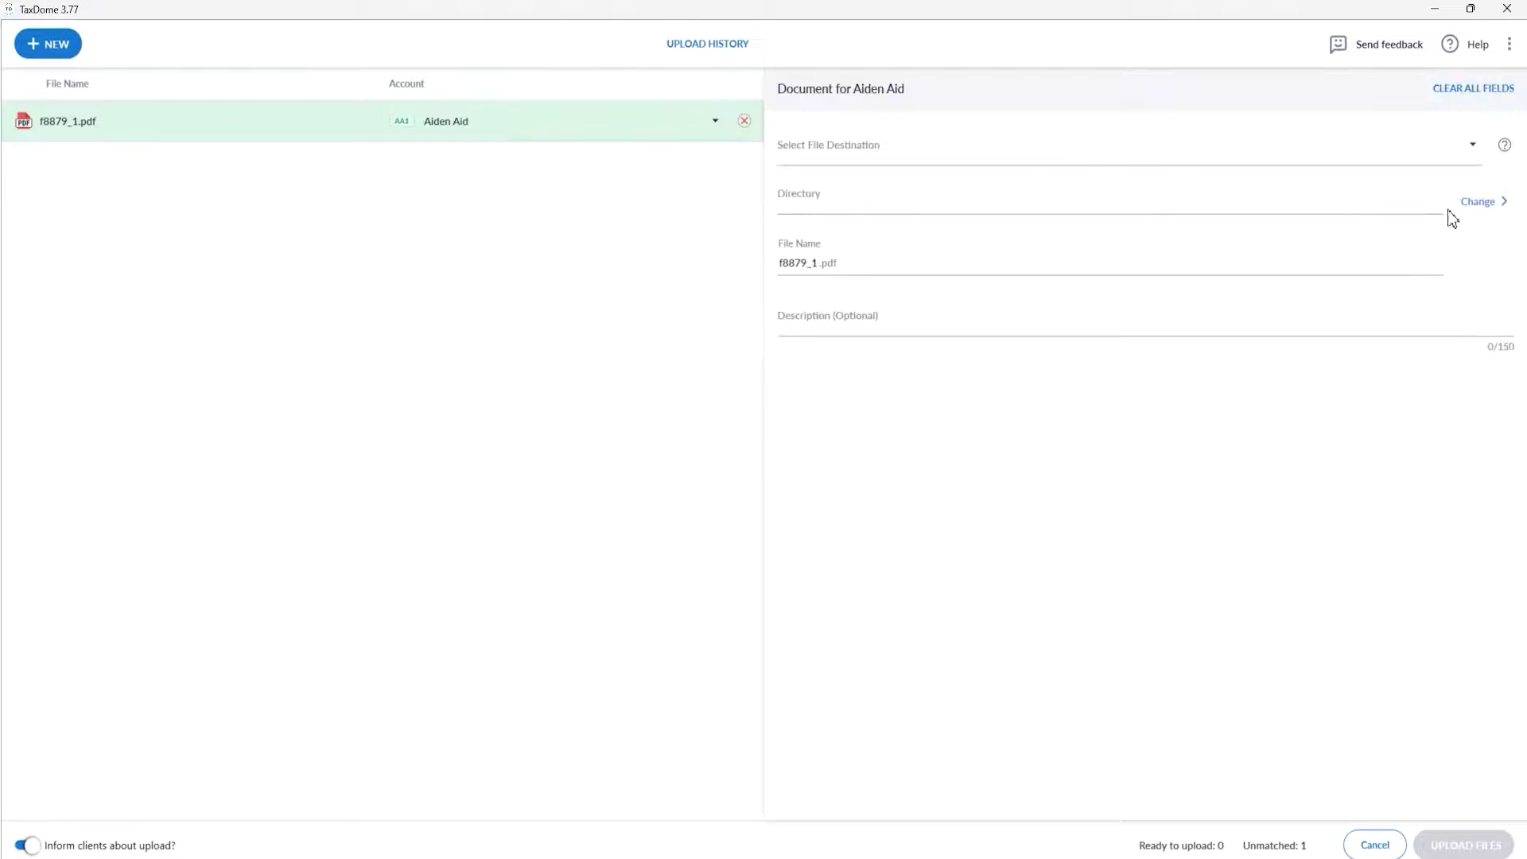
left_click(1471, 146)
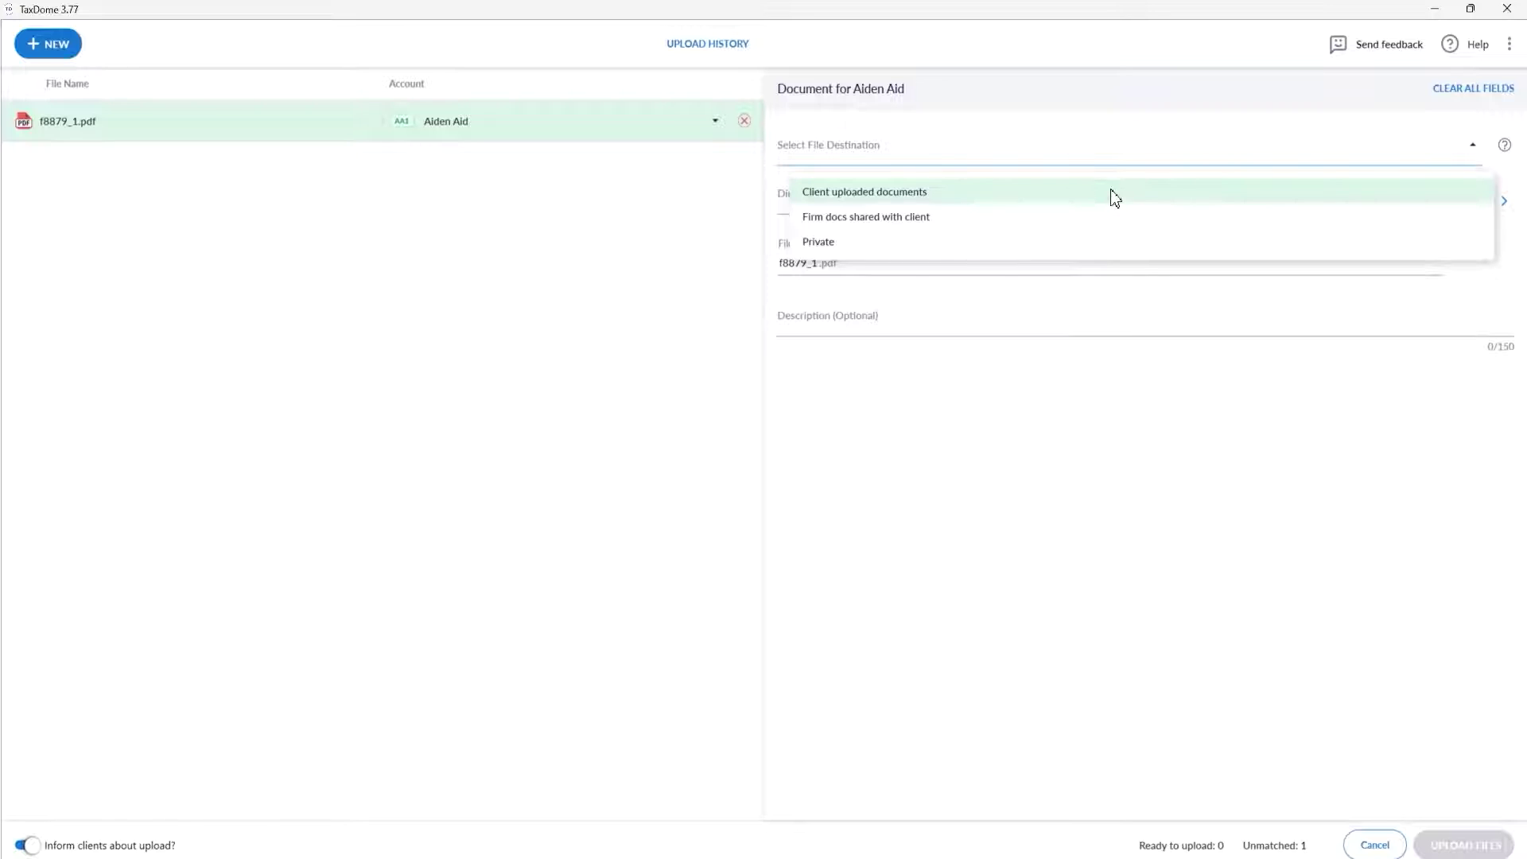
left_click(1070, 218)
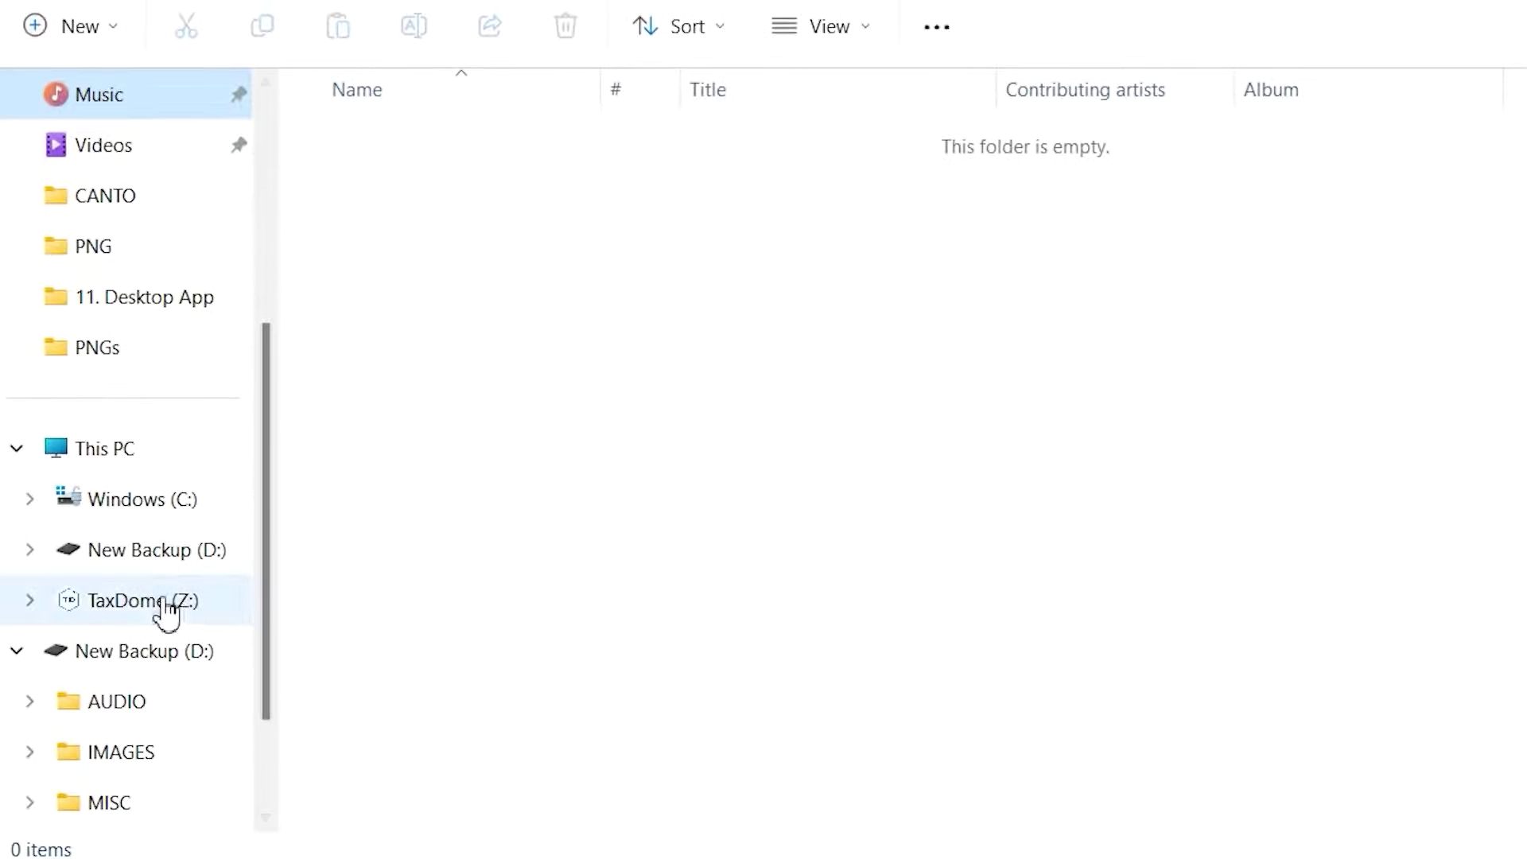
Open Z:\Acme Corporation\Client uploaded documents in File Explorer.
left_click(165, 610)
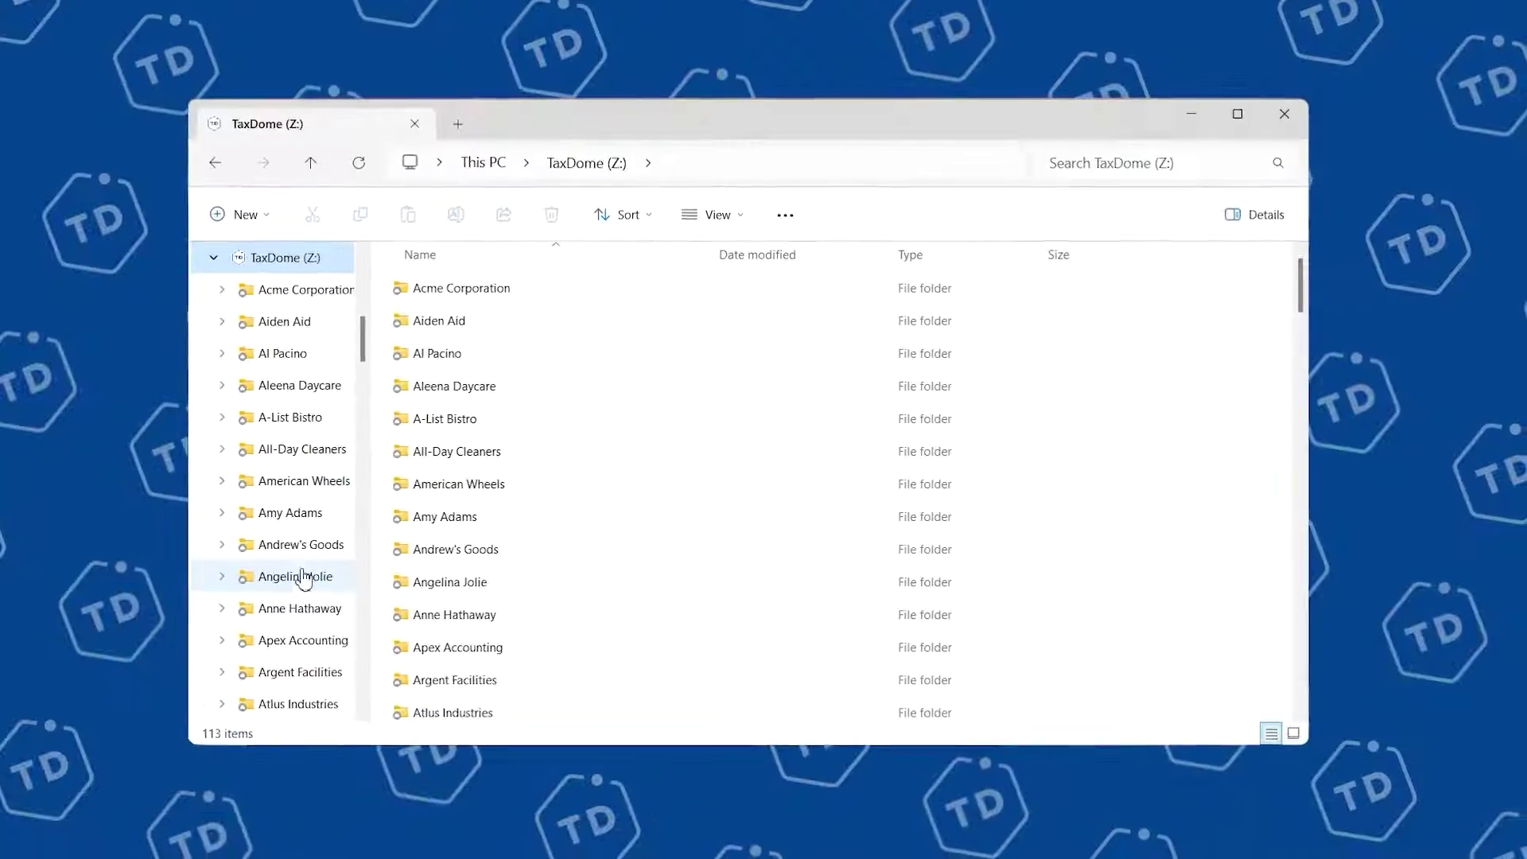
double_click(460, 296)
double_click(459, 294)
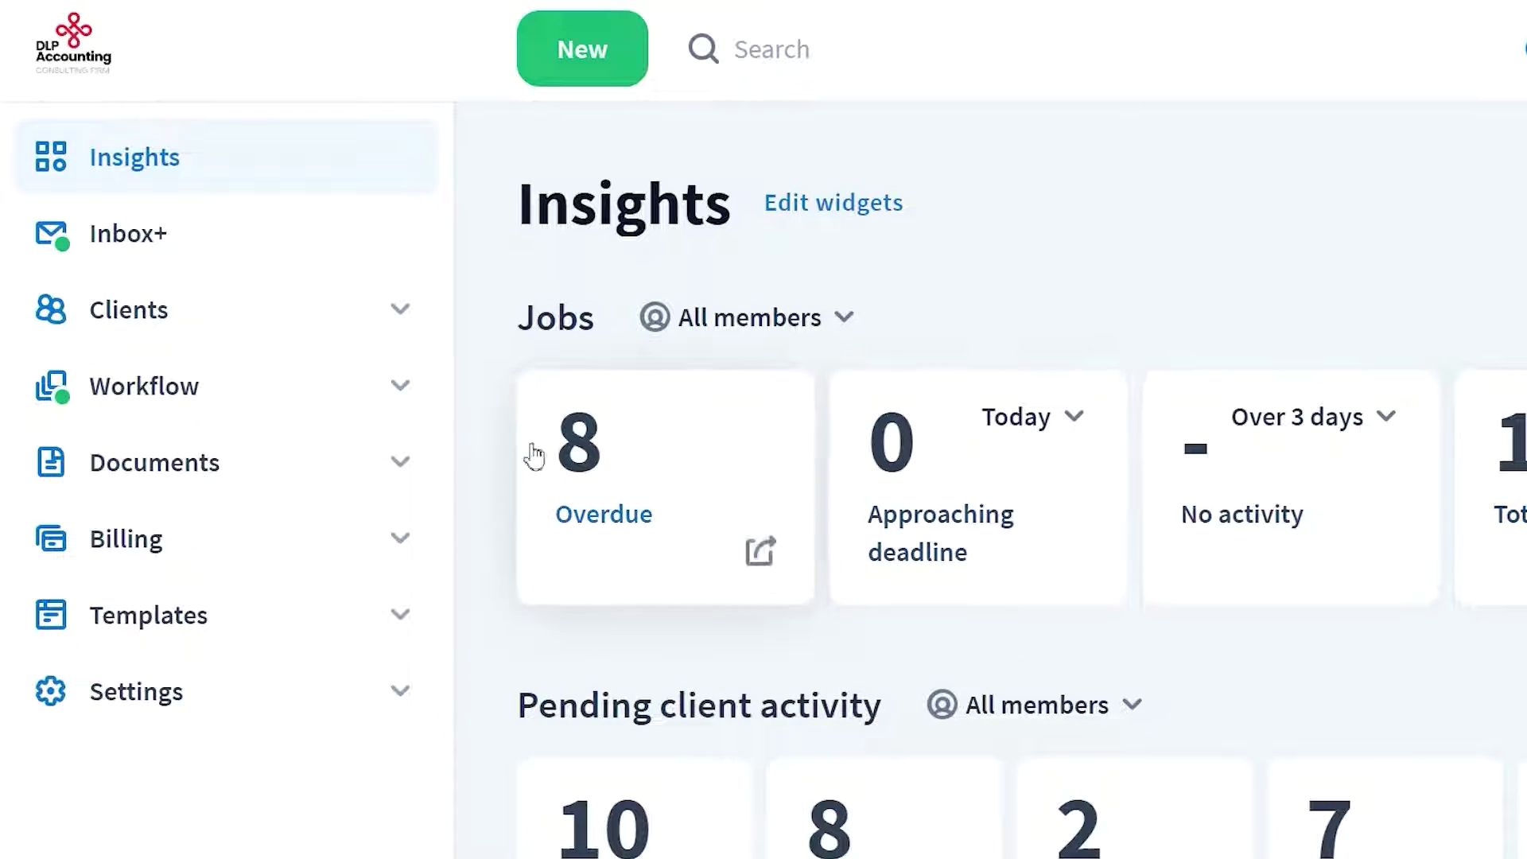
Go to Billing > Invoices and review the Stripe card, wallet and voucher payment methods.
left_click(307, 548)
left_click(275, 477)
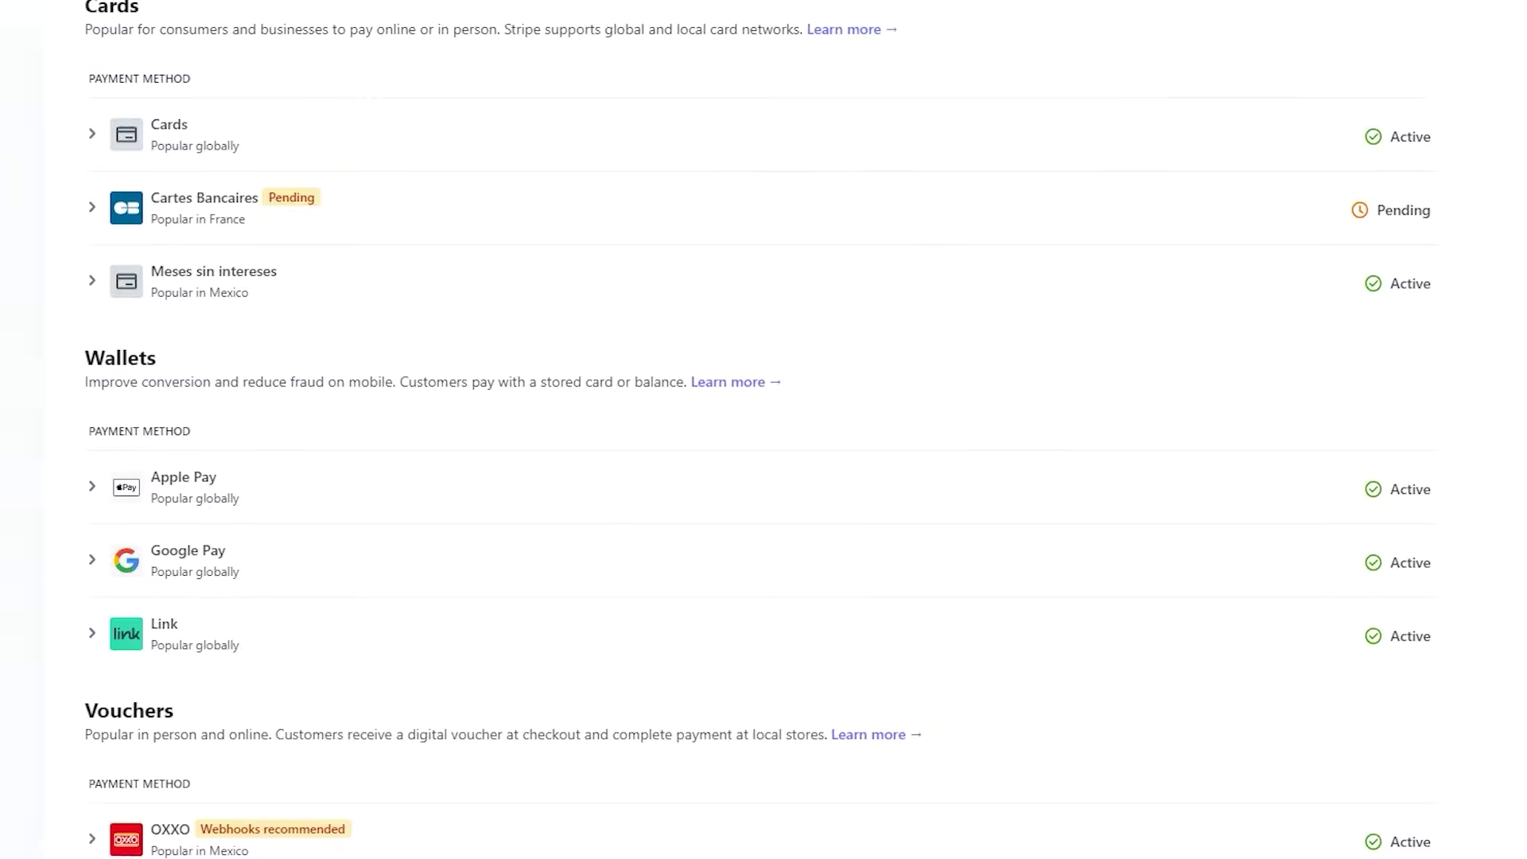
scroll(764, 429, "down", 2)
scroll(764, 429, "down", 5)
scroll(764, 429, "down", 5)
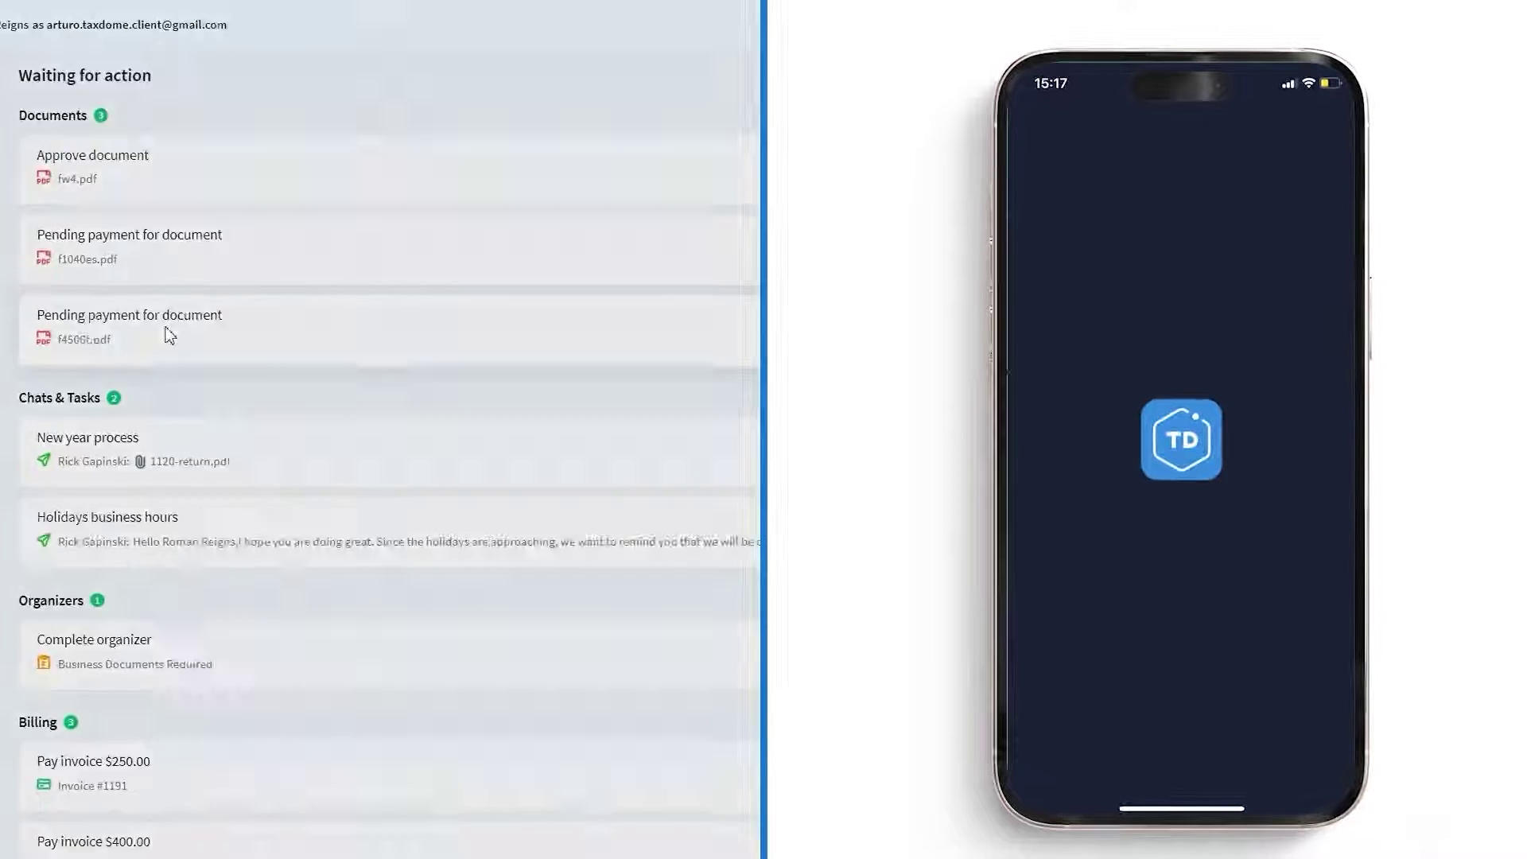
Start paying the pending $400.00 invoice from the client portal to reach the card form.
left_click(164, 331)
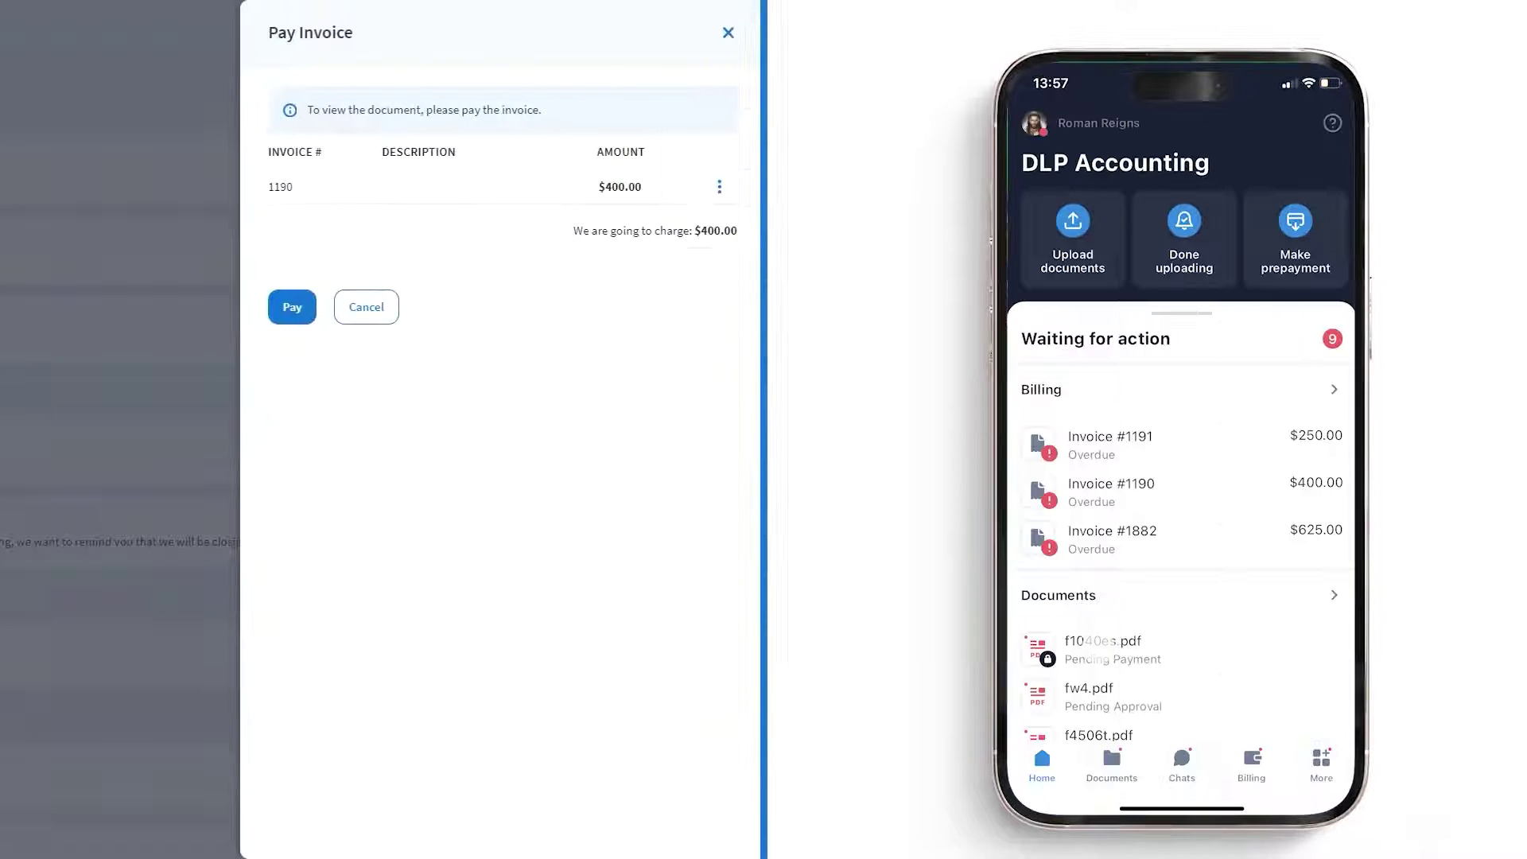
left_click(308, 316)
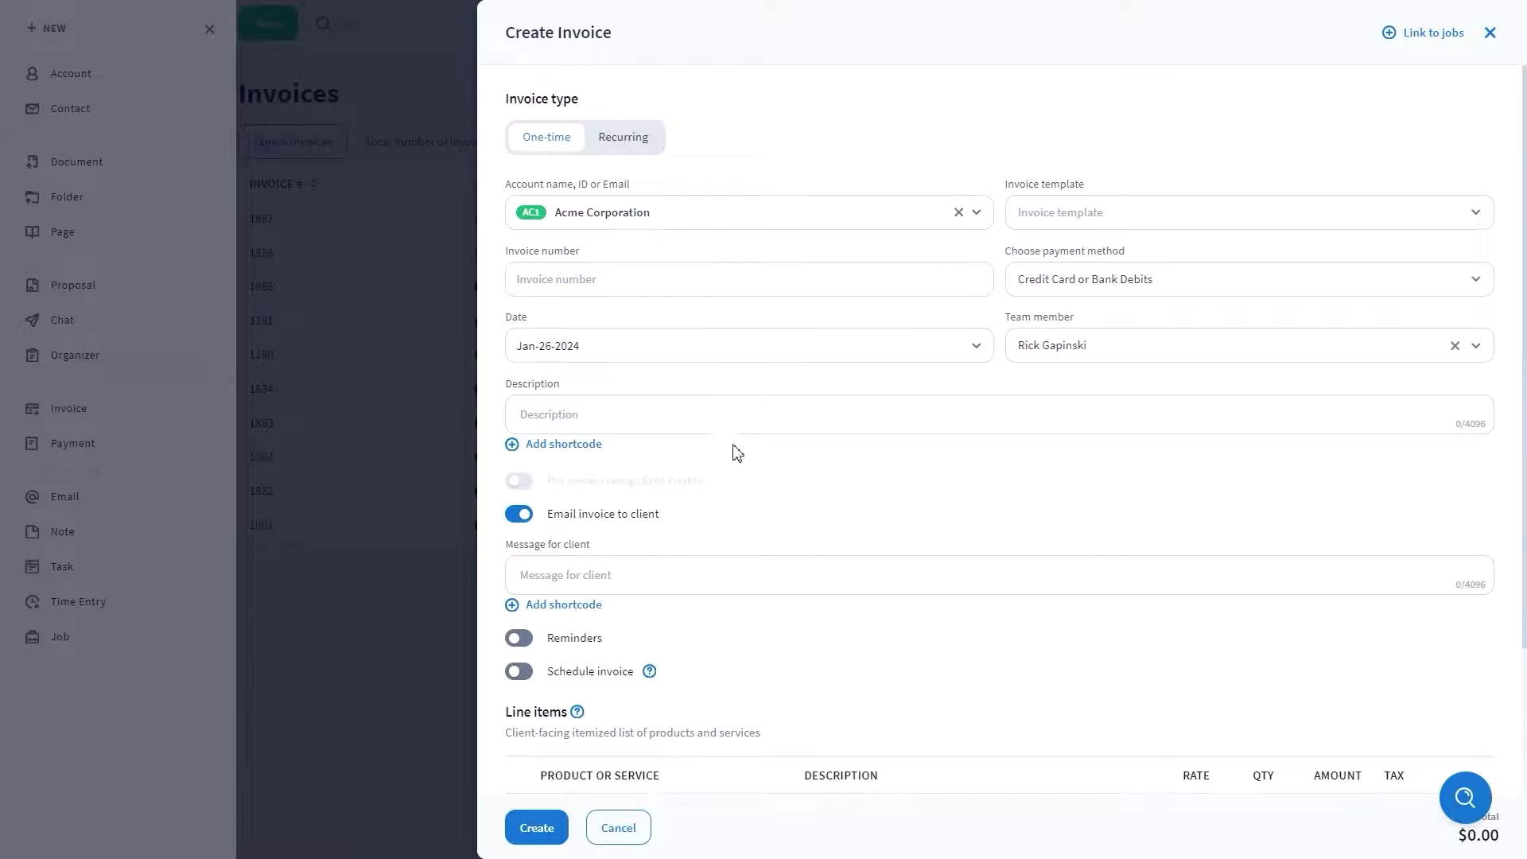
Add a line item to Acme Corporation's invoice, set it to recur Yearly, and enable reminders.
scroll(743, 459, "down", 2)
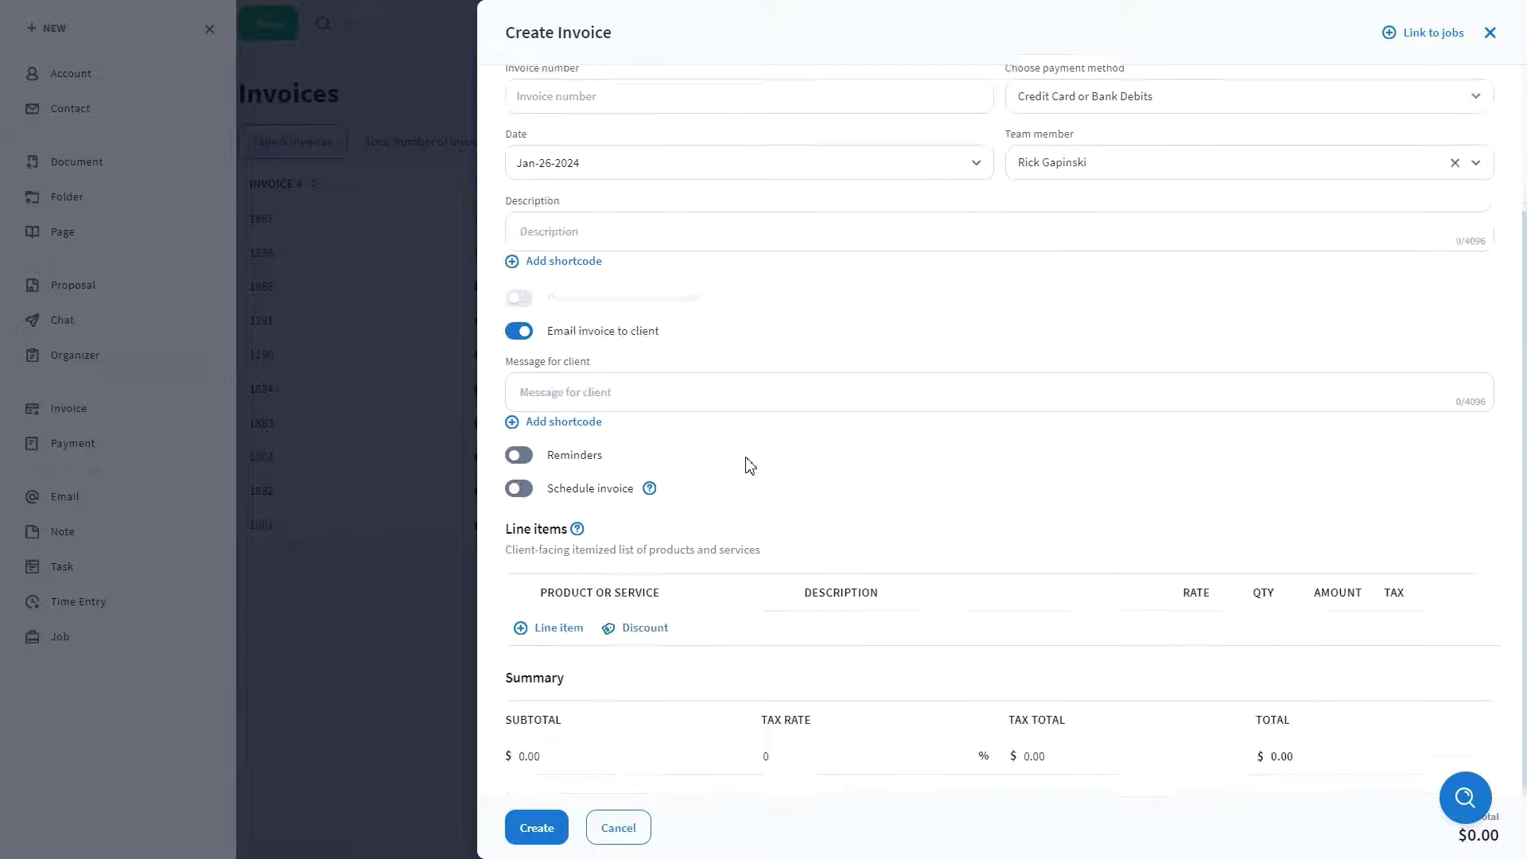
left_click(550, 626)
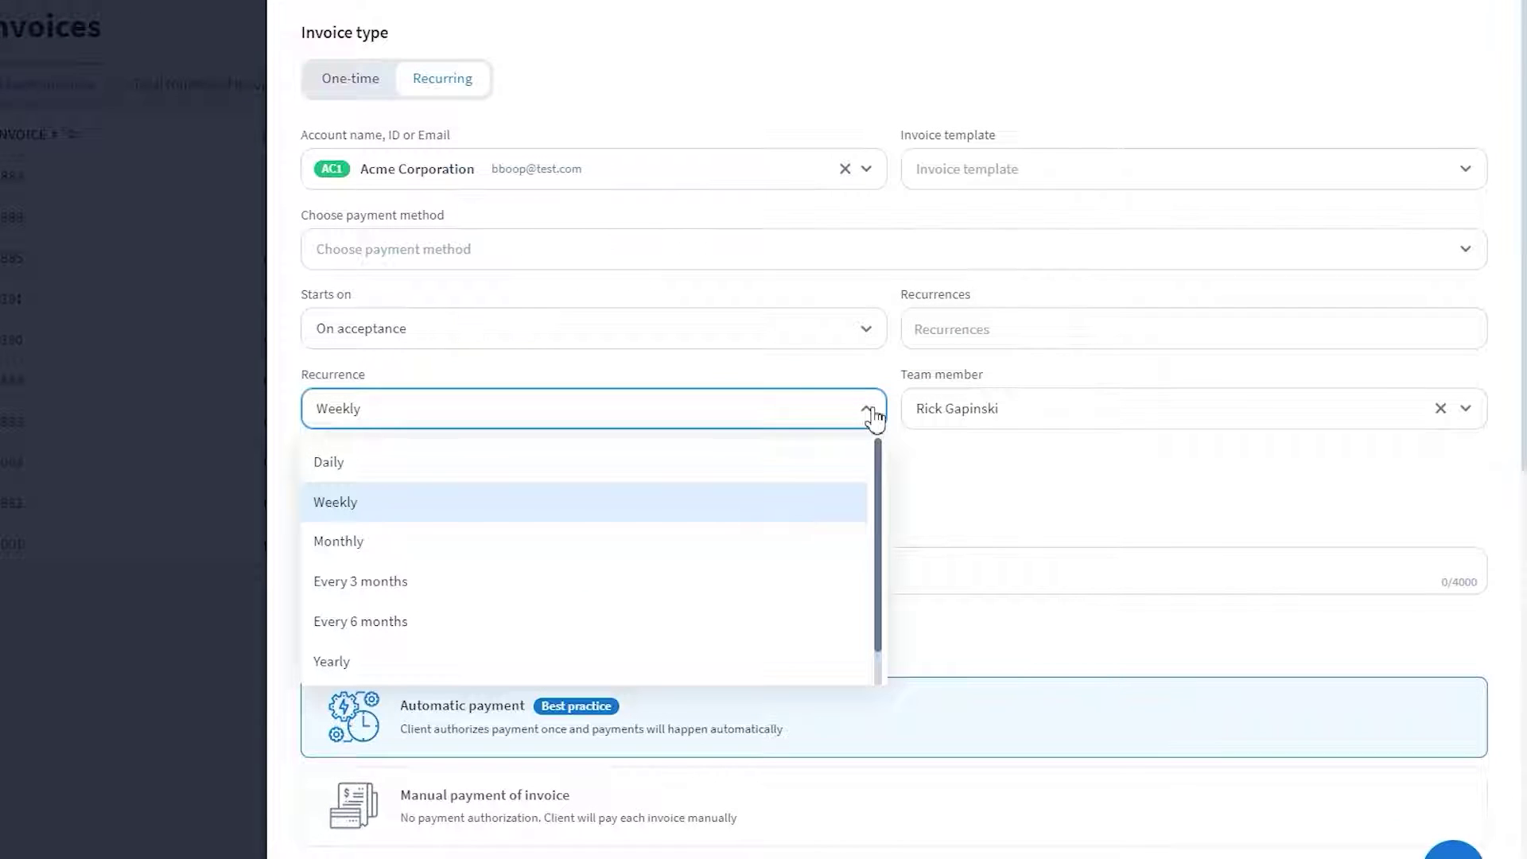
key("Down")
key("Down")
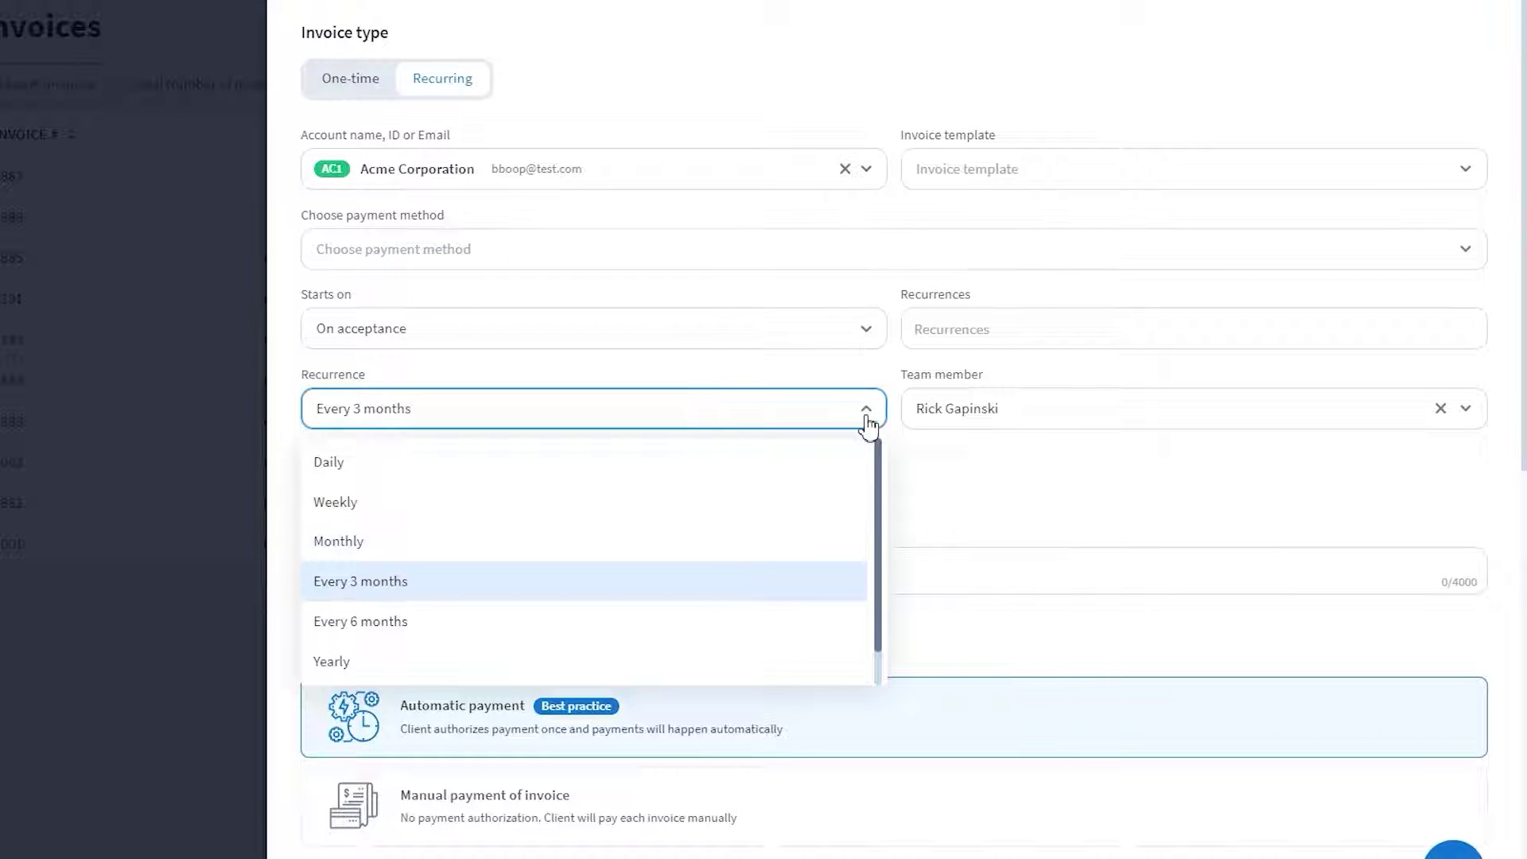
key("Down")
key("Down")
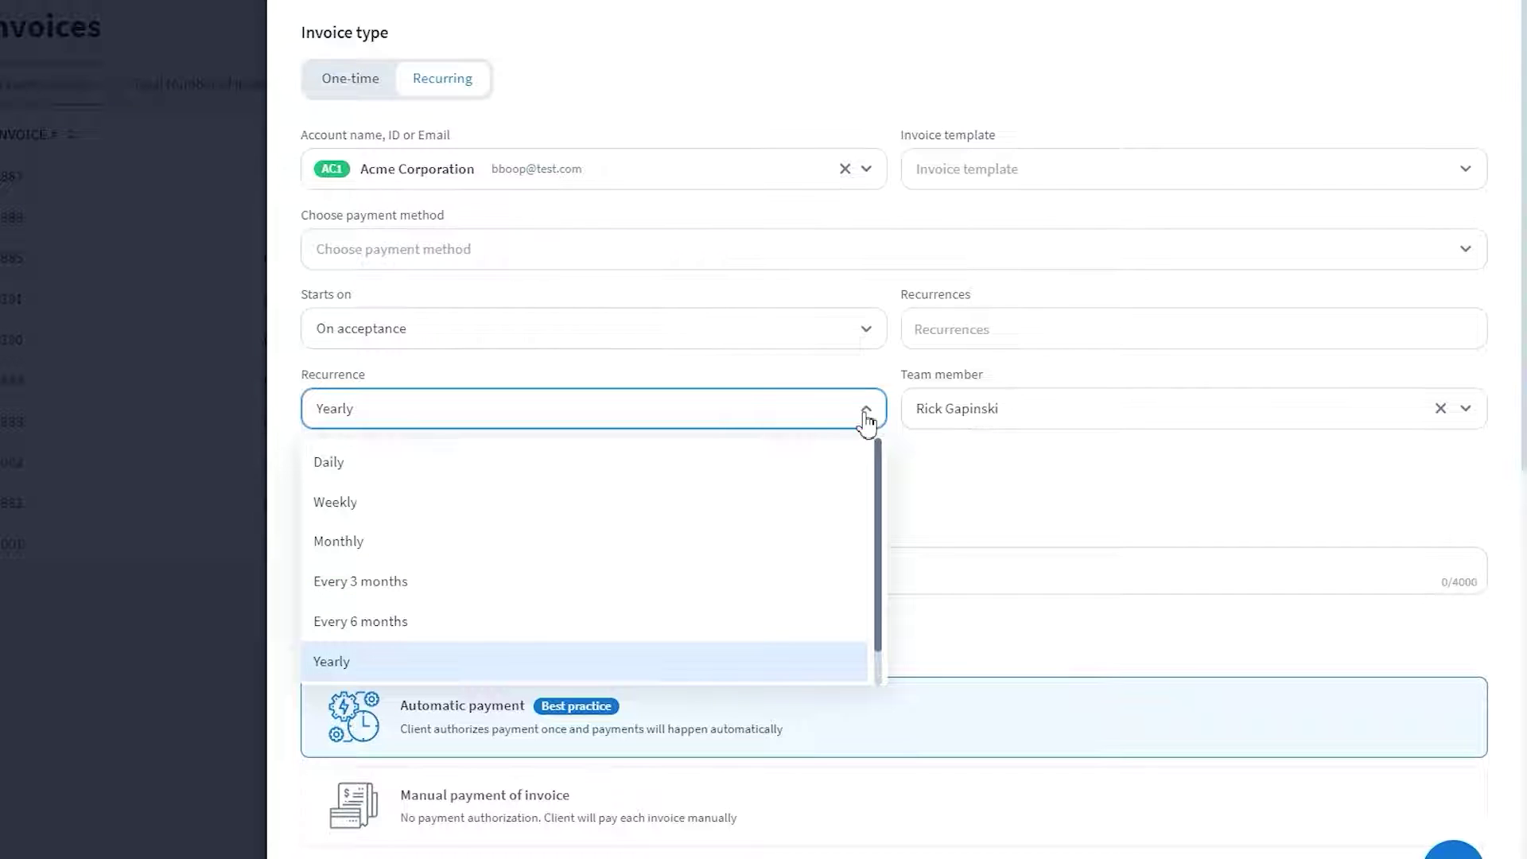
key("Return")
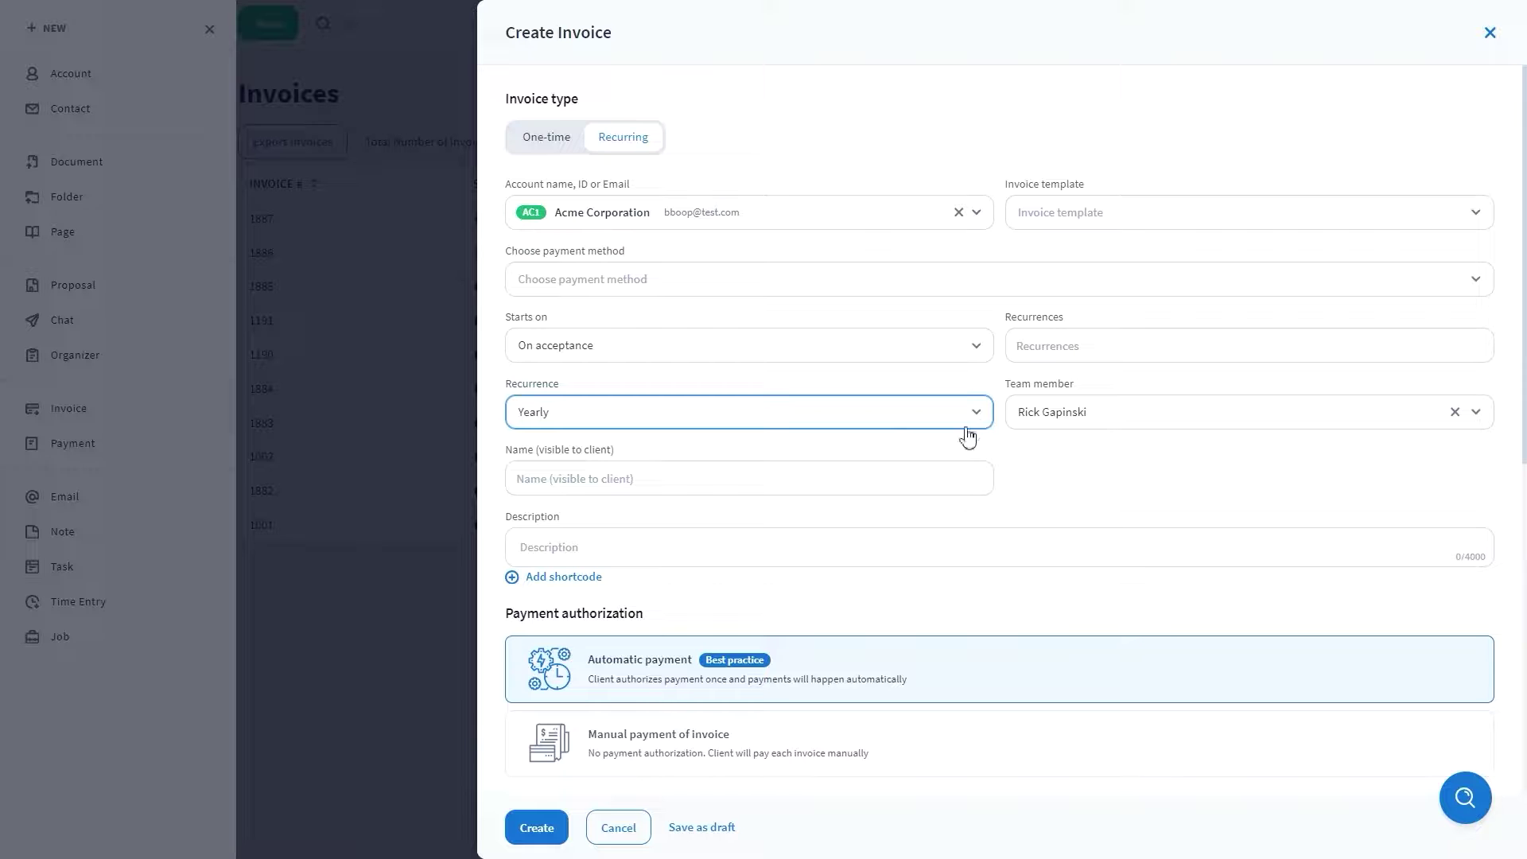
scroll(946, 521, "down", 3)
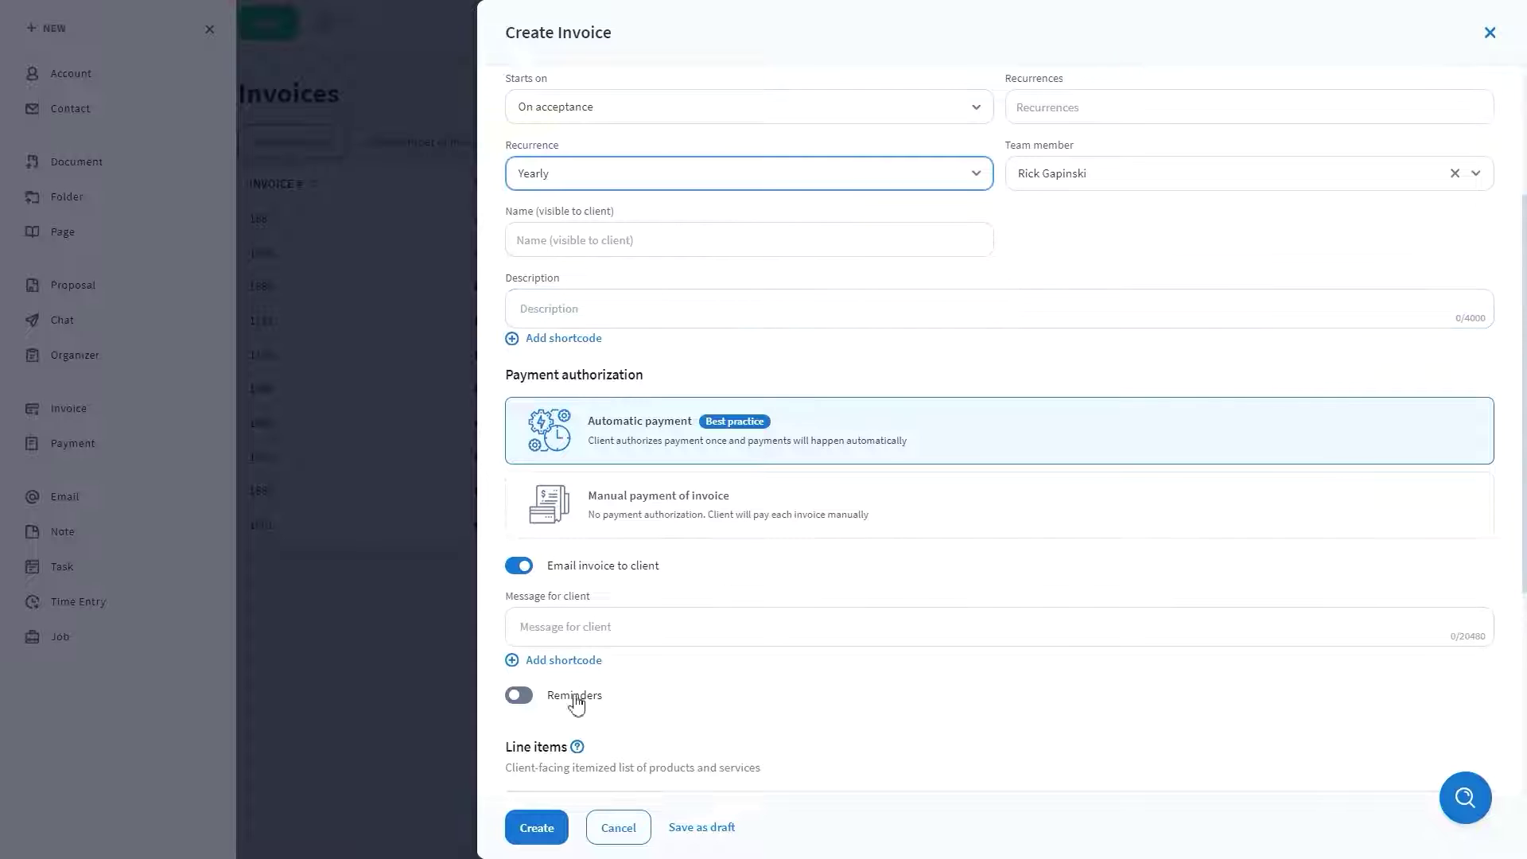
left_click(520, 696)
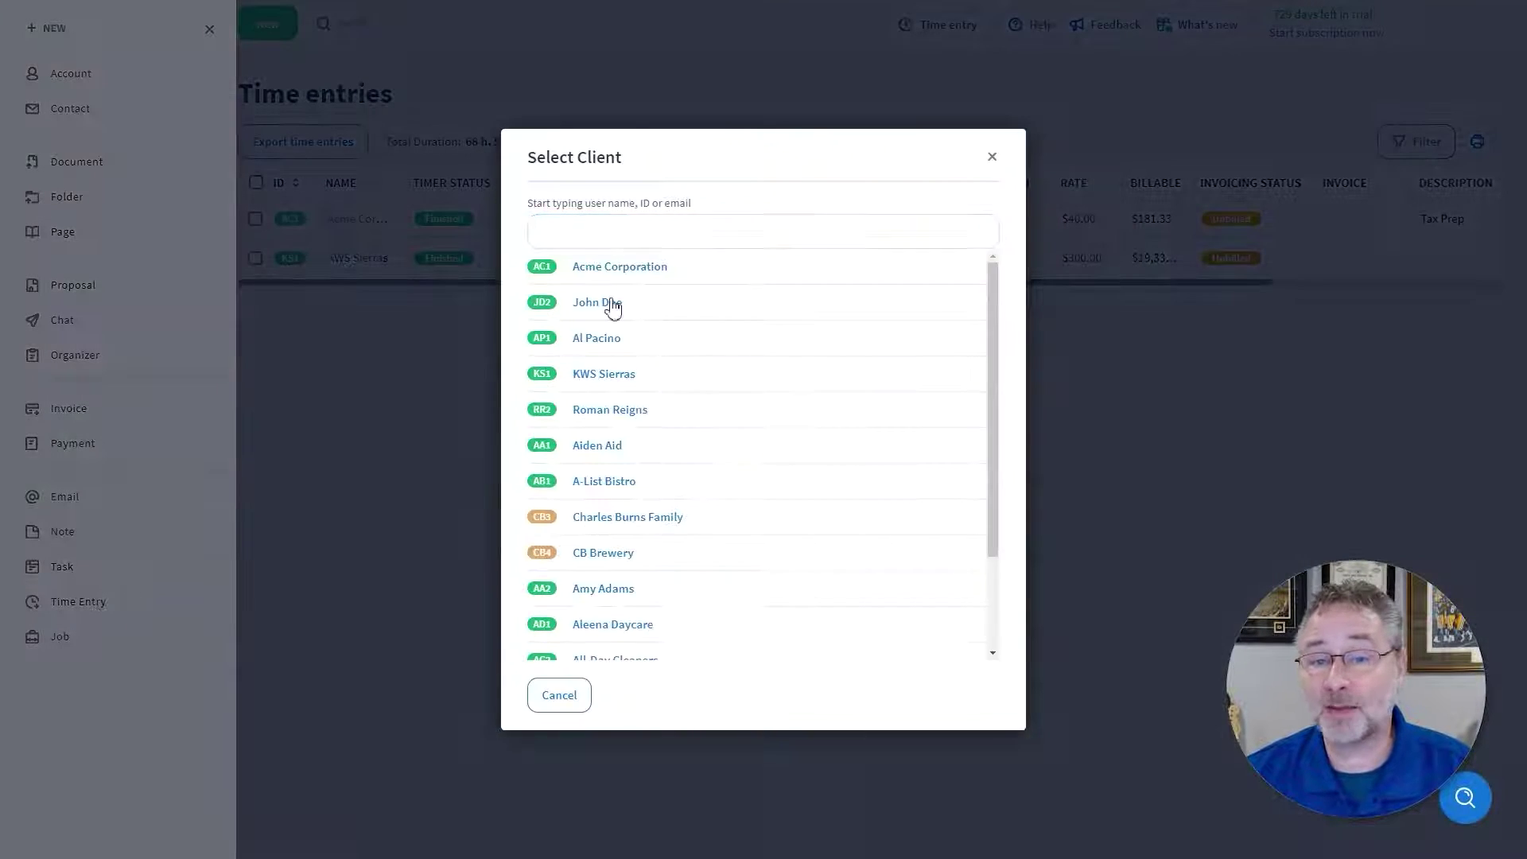
Start a timer on a new client time entry and draft an invoice from that entry.
left_click(609, 301)
left_click(909, 529)
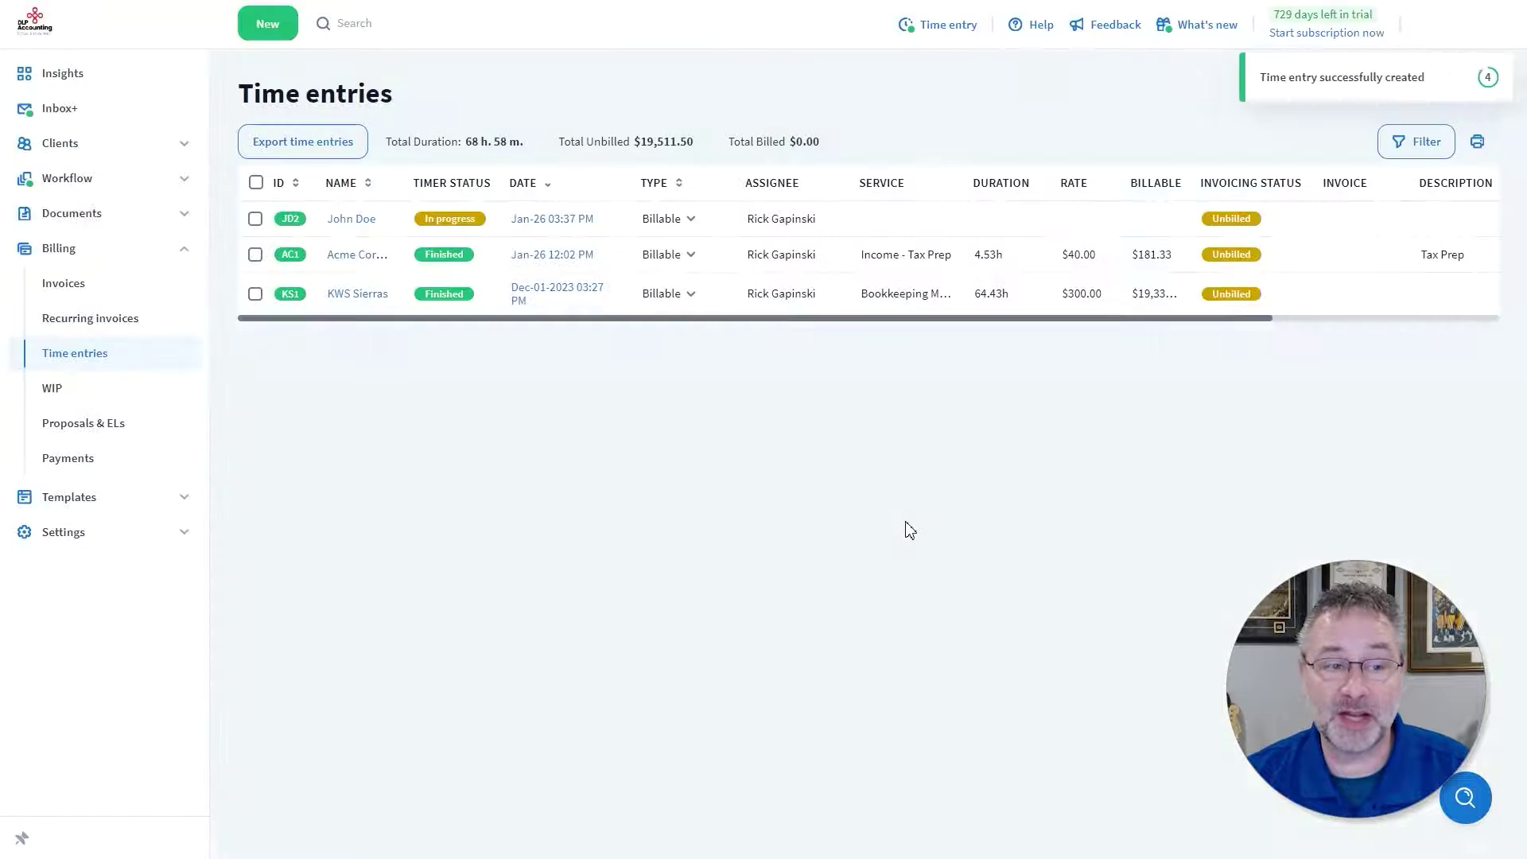
left_click(255, 219)
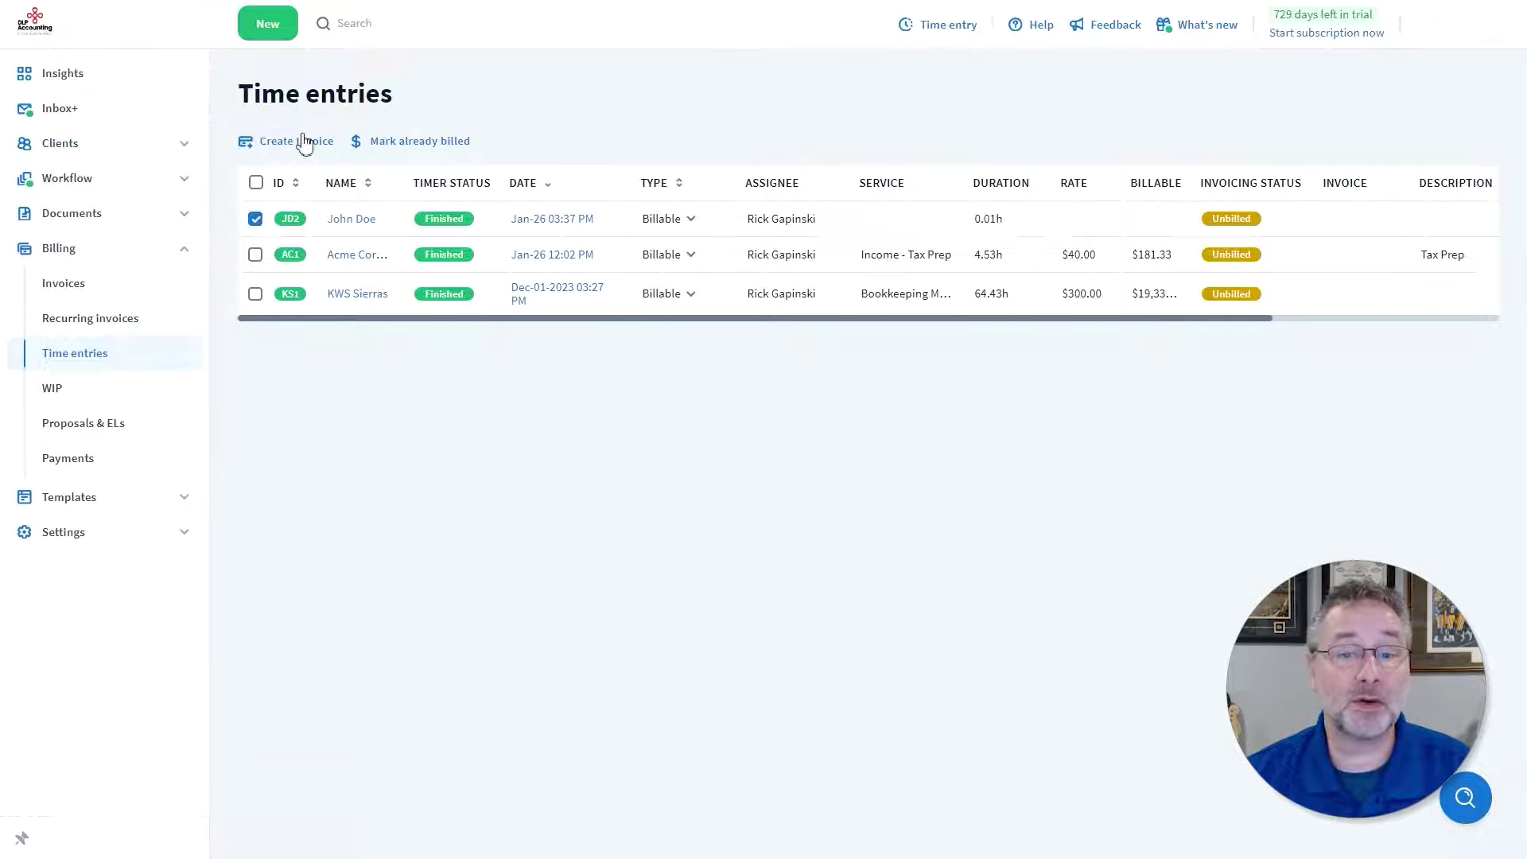
left_click(302, 142)
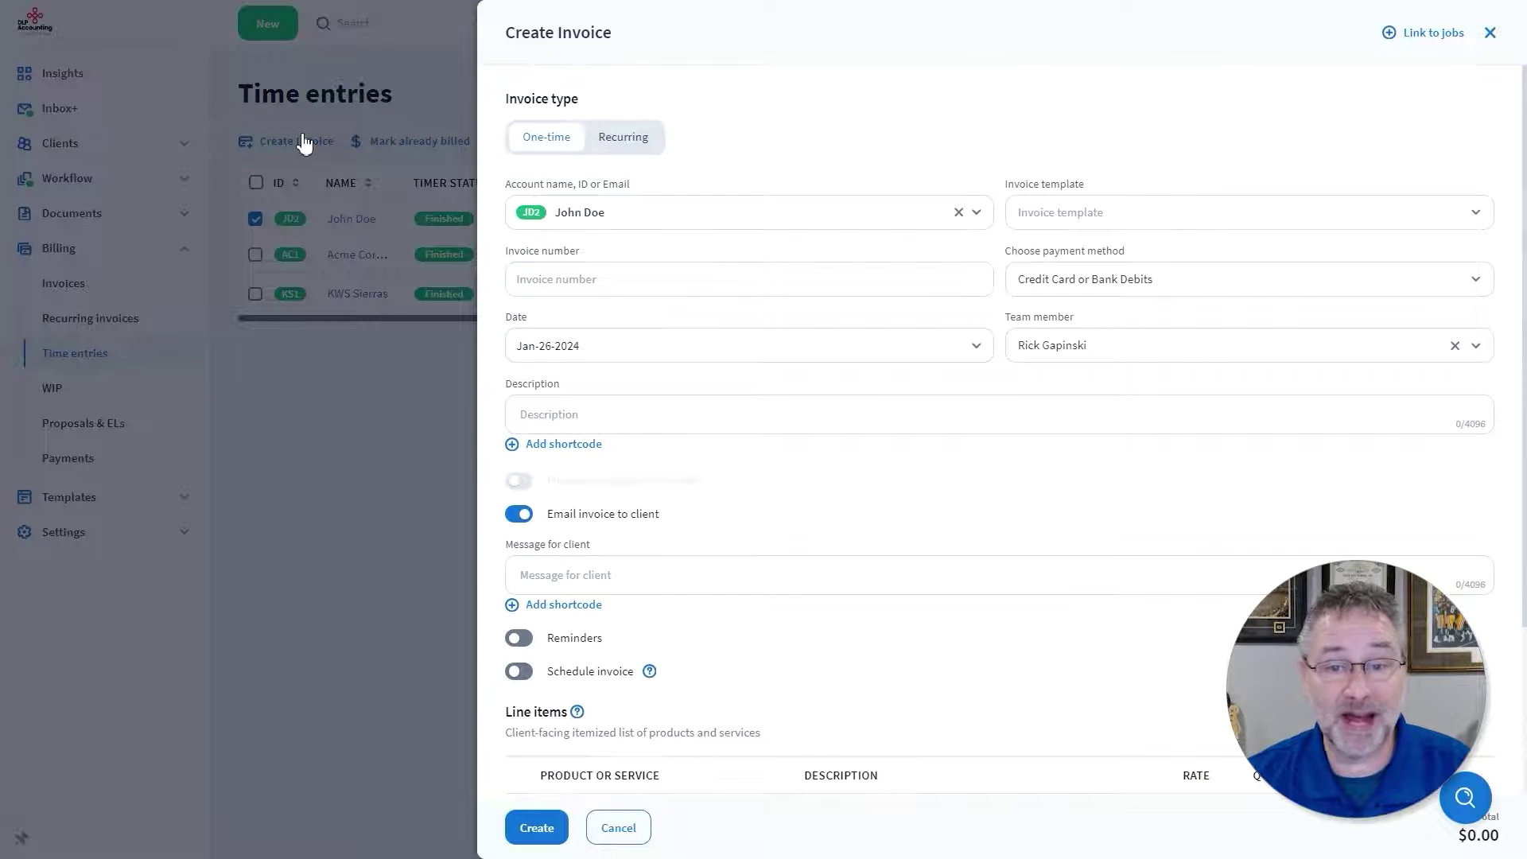
scroll(790, 324, "down", 3)
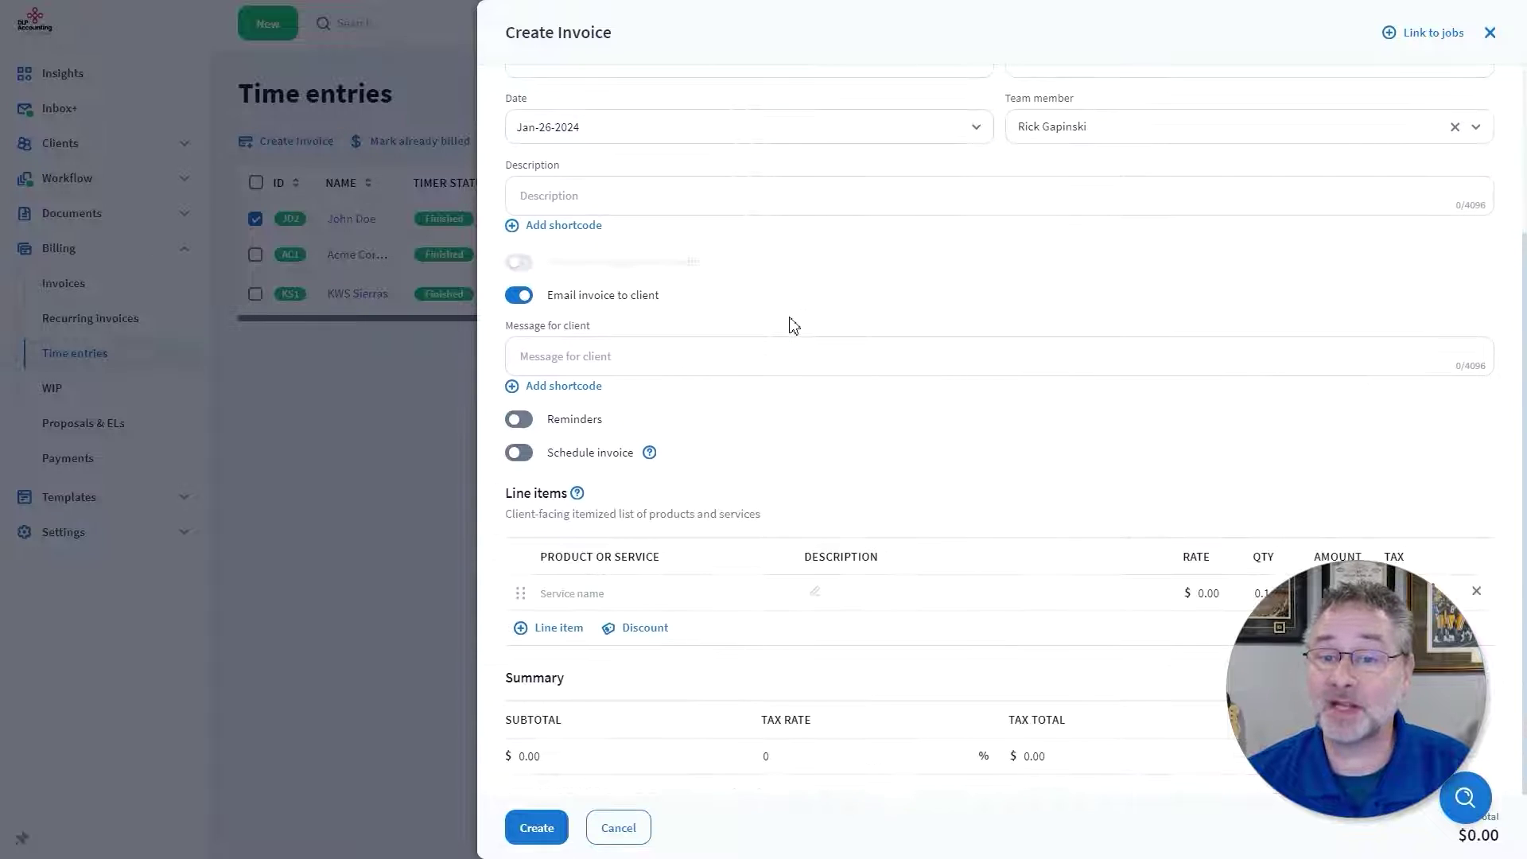
scroll(793, 323, "up", 3)
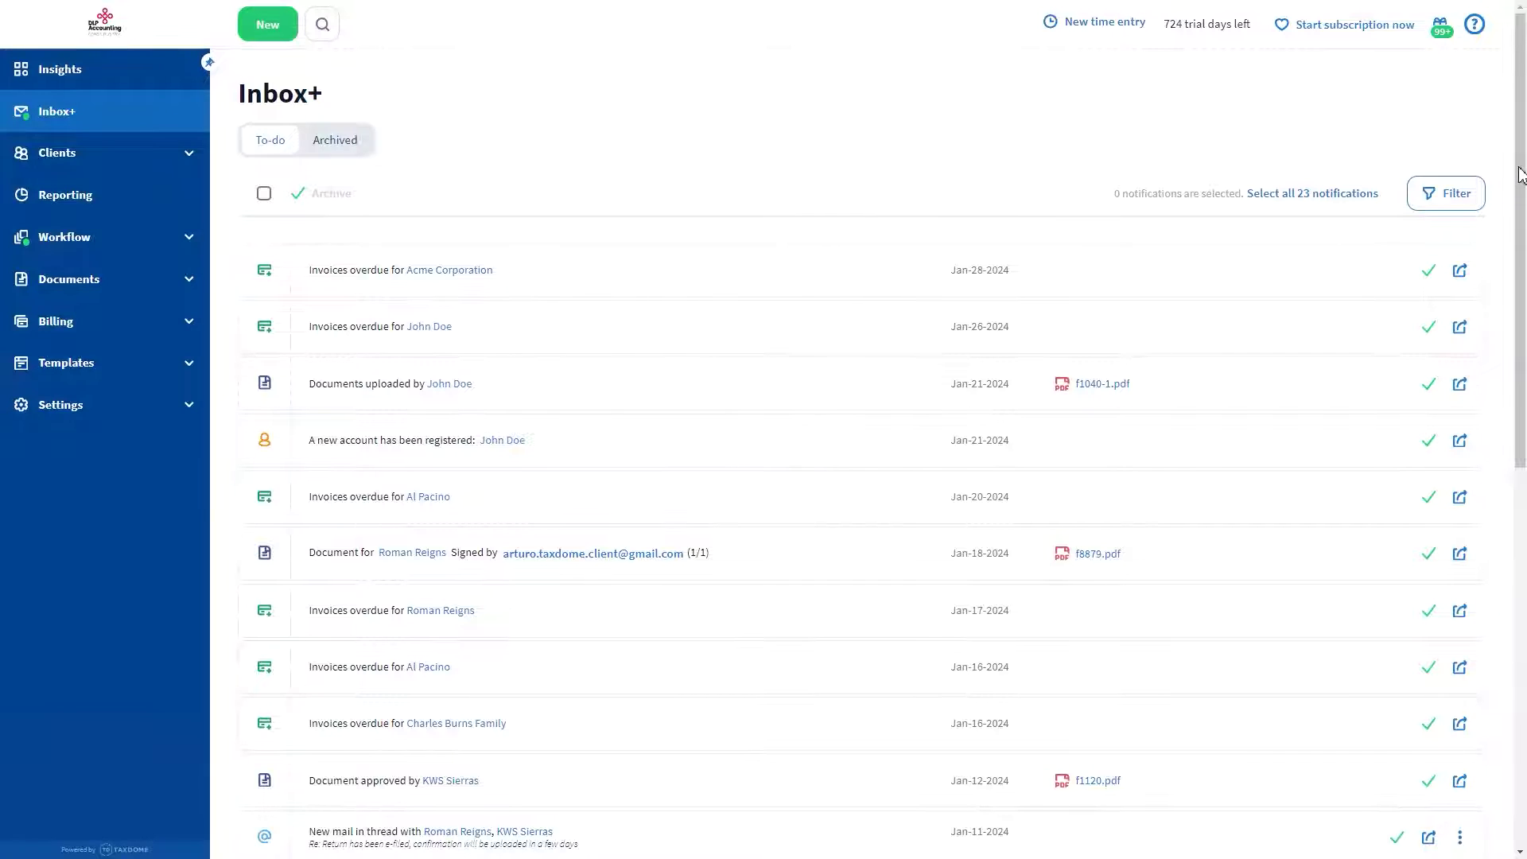
Open the client's account overview and a notification's extra options in Inbox+.
scroll(1518, 173, "down", 2)
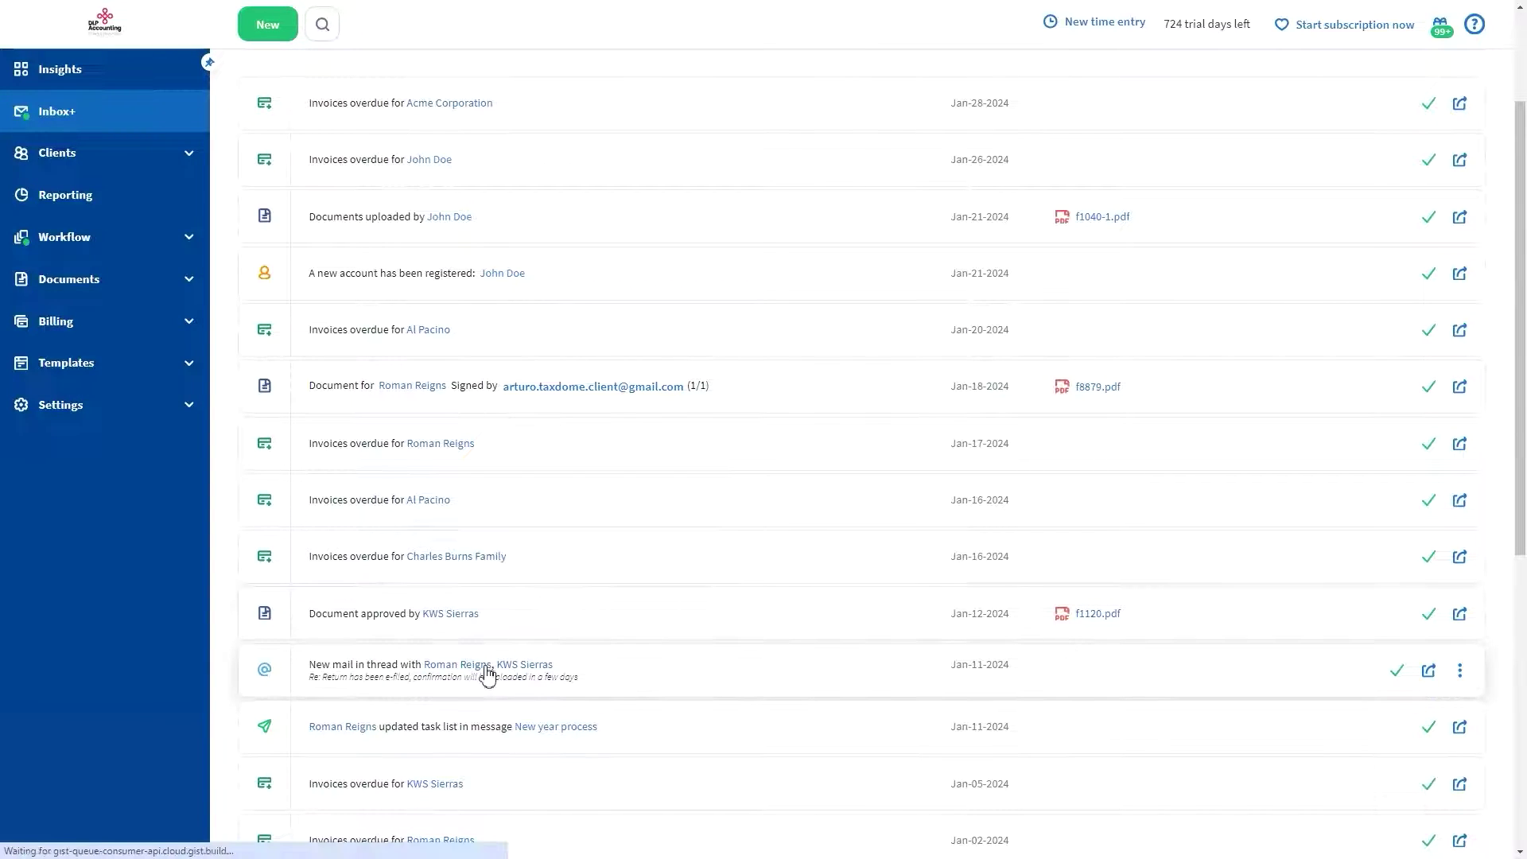
left_click(485, 668)
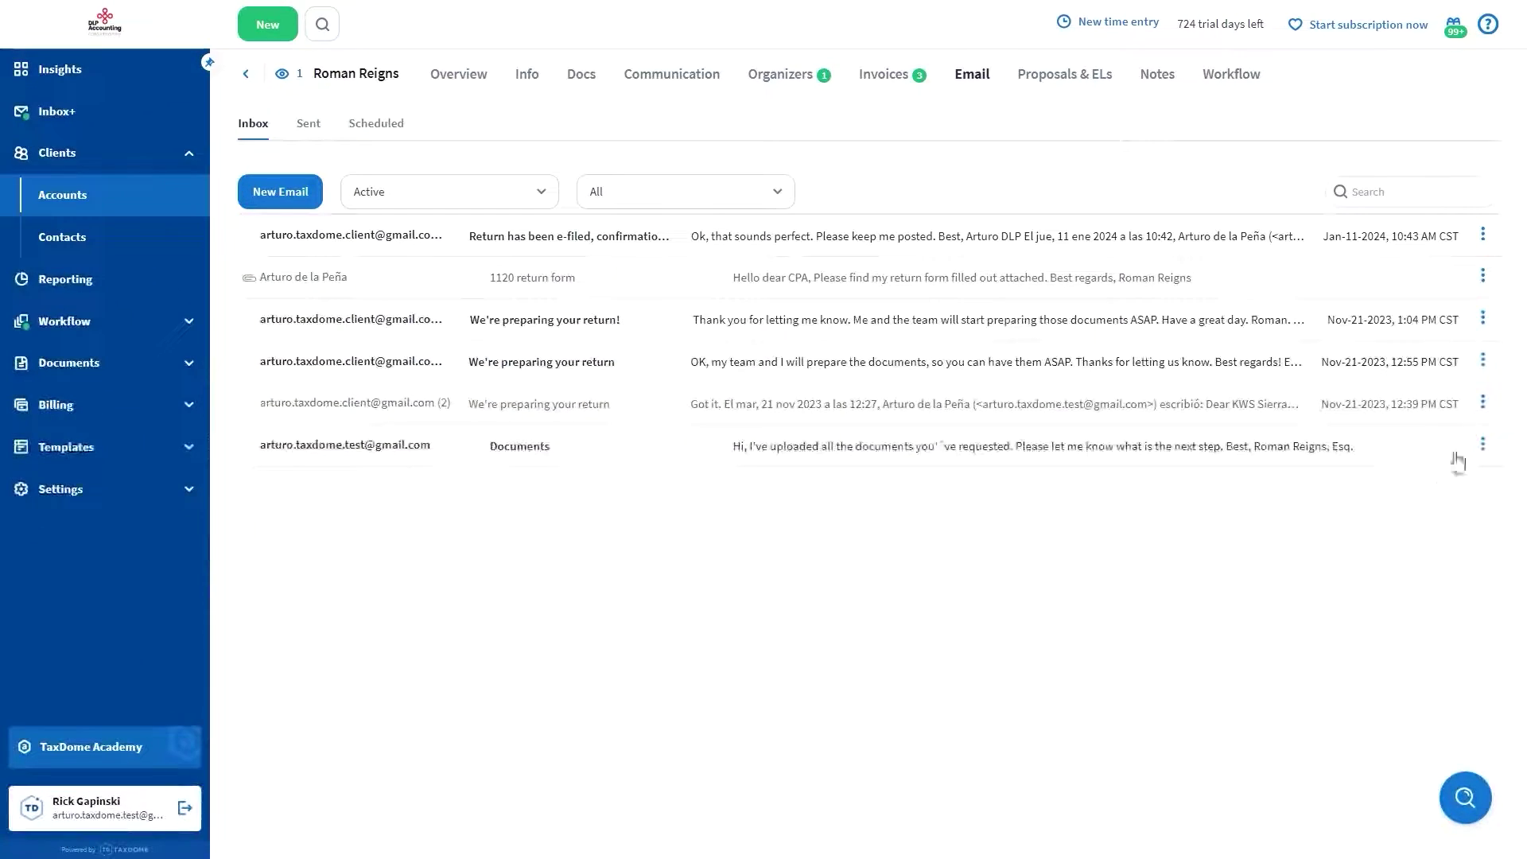
left_click(1482, 360)
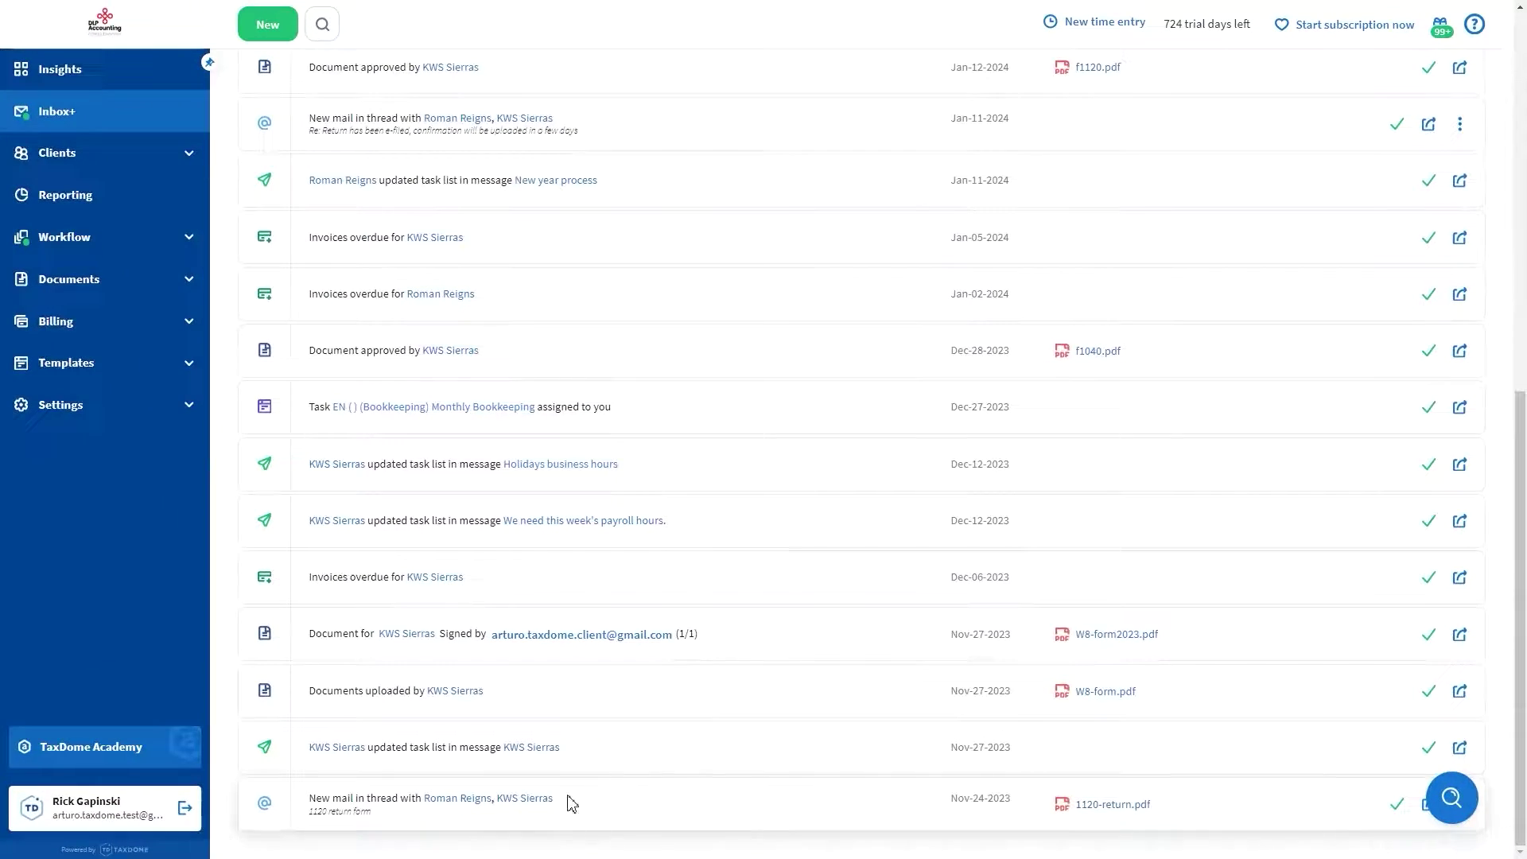
Create a task from the 1120 return form email, assigned to a team member with a careful-review note.
left_click(571, 803)
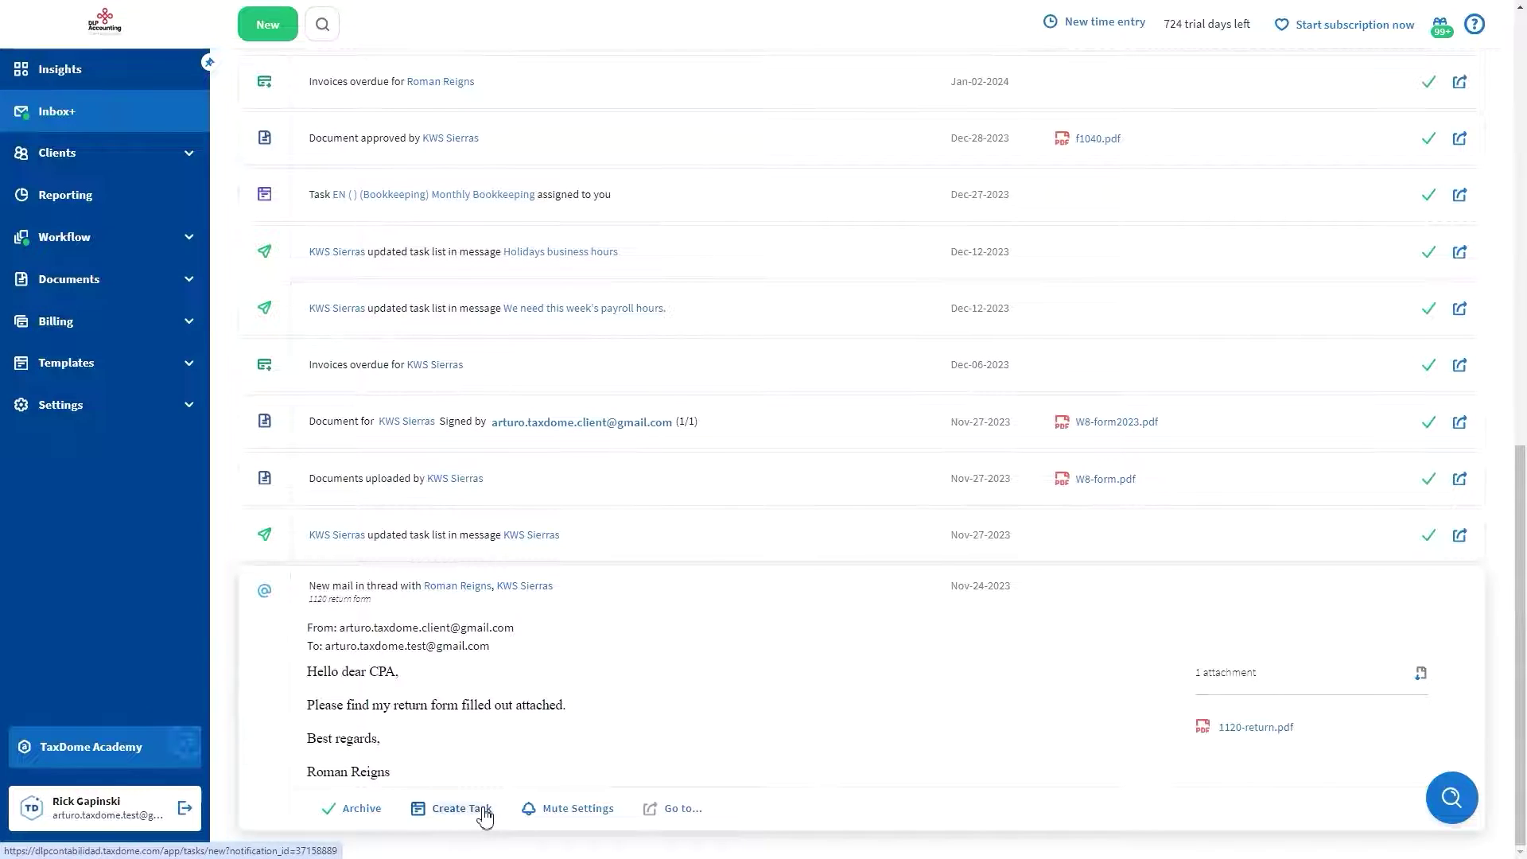
left_click(484, 811)
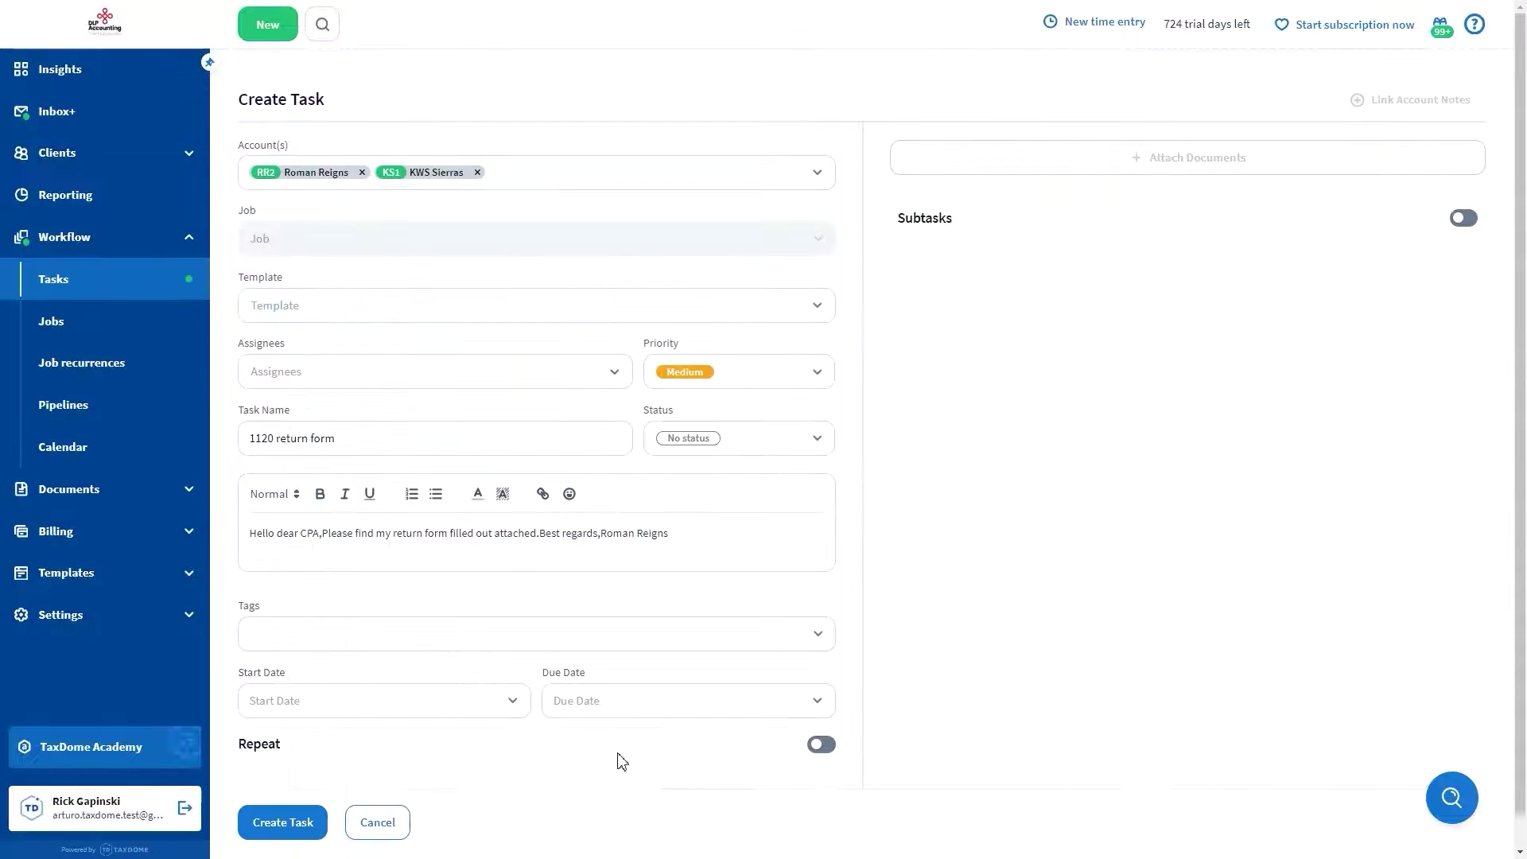
left_click(607, 388)
left_click(467, 513)
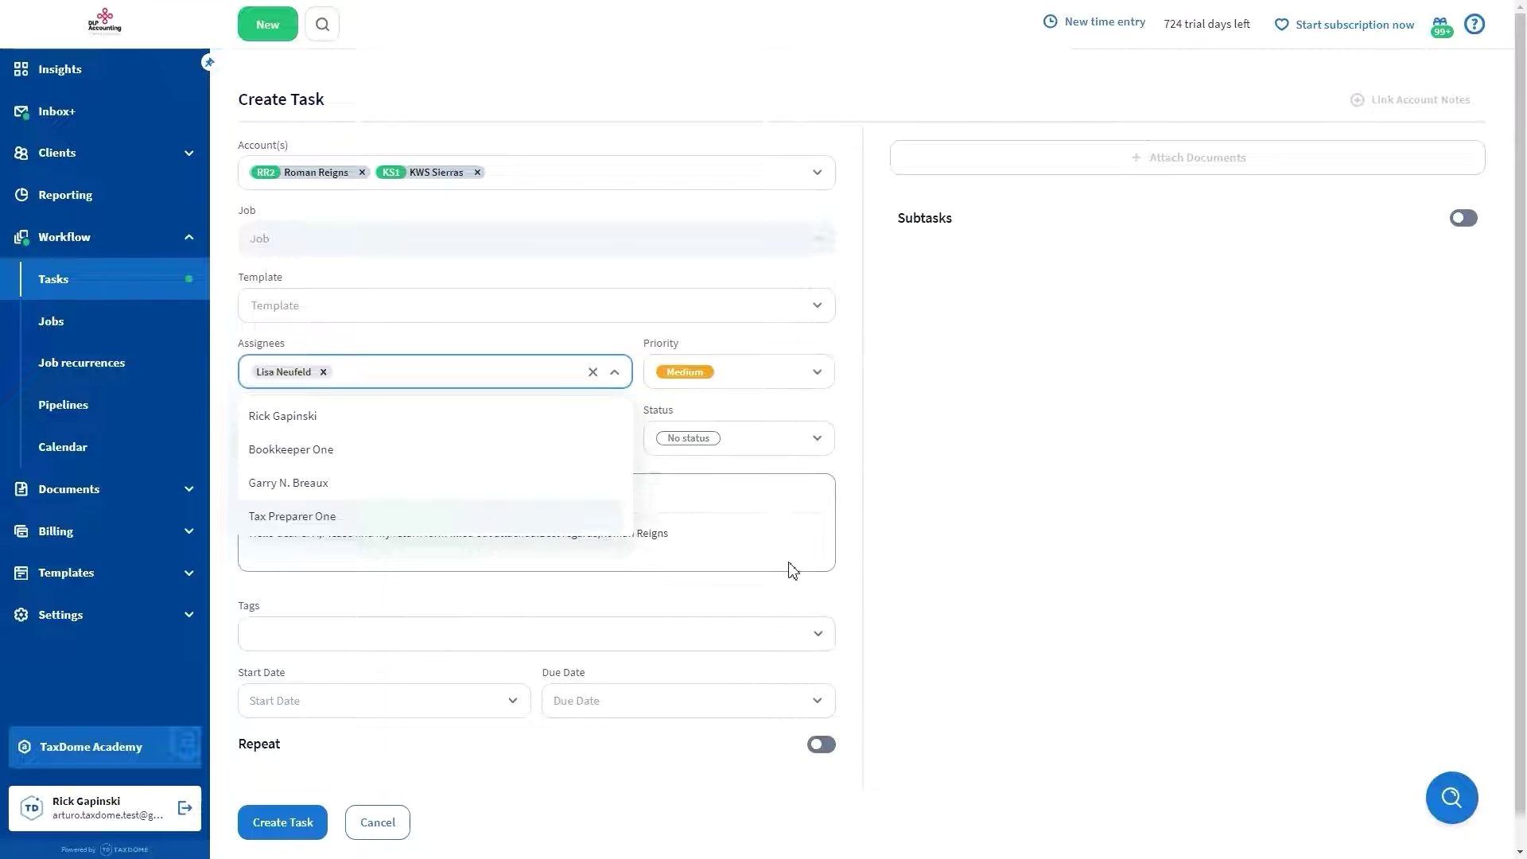
left_click_drag(792, 570, 246, 535)
type("Lisa, please review this doc")
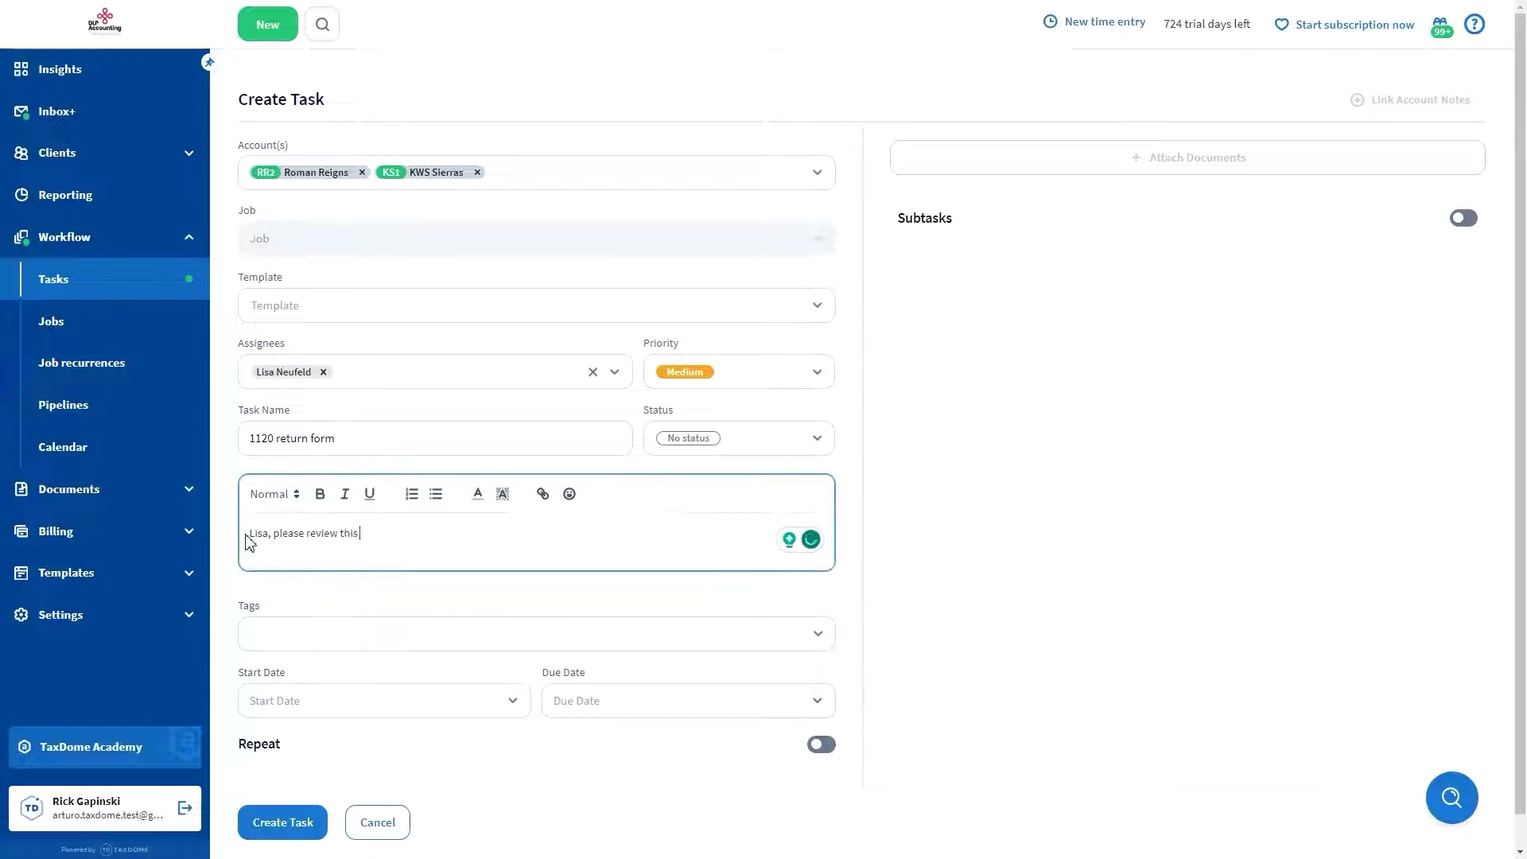
type("ument carefully")
left_click(263, 822)
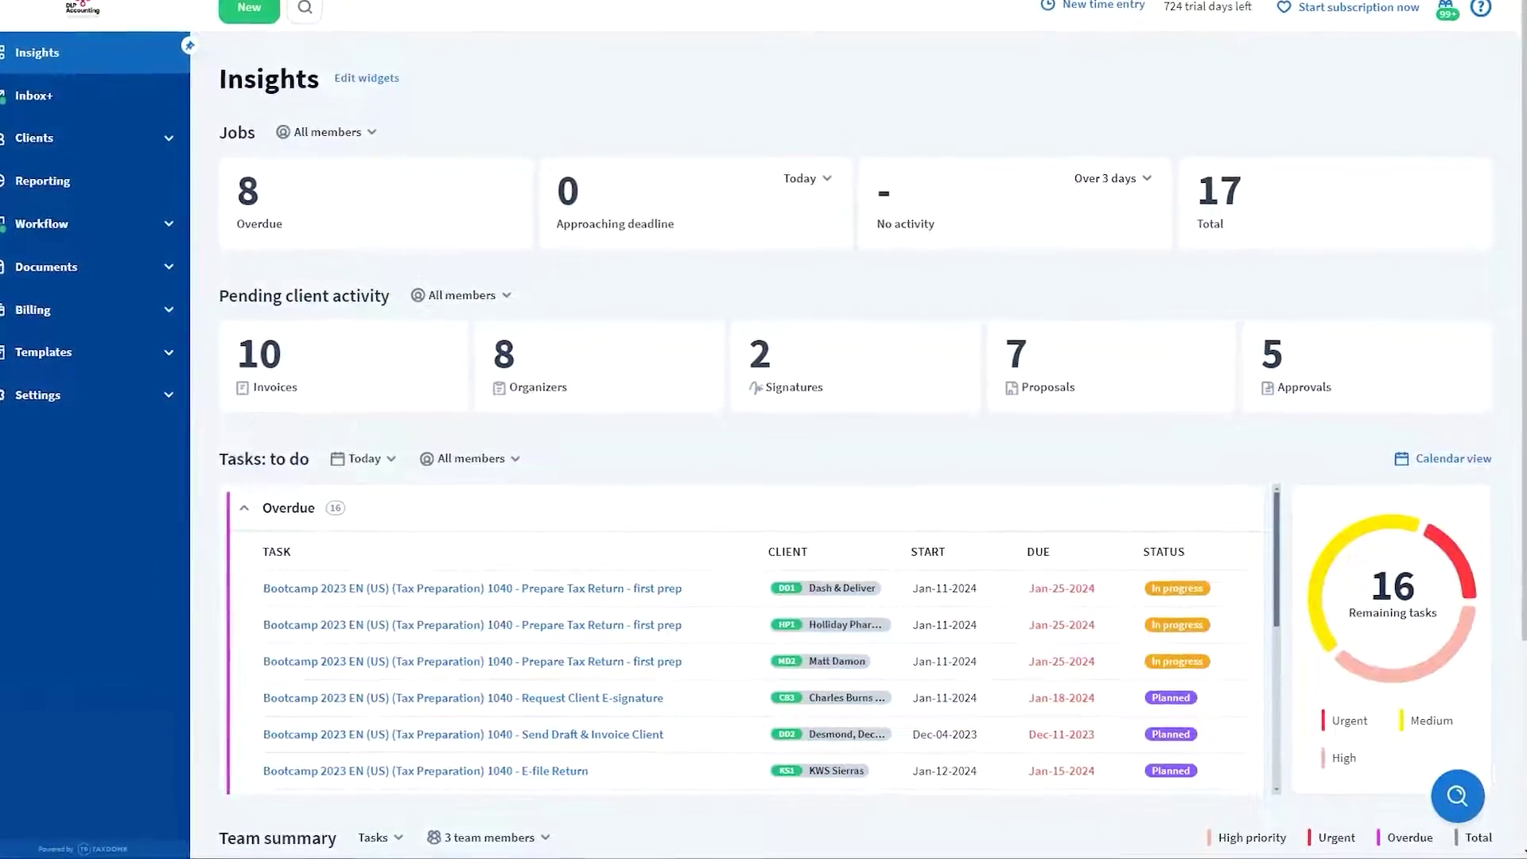
Filter the Insights to-do tasks by team member, ending on one member's seven overdue tasks.
mouse_move(614, 497)
left_click(465, 455)
left_click(485, 522)
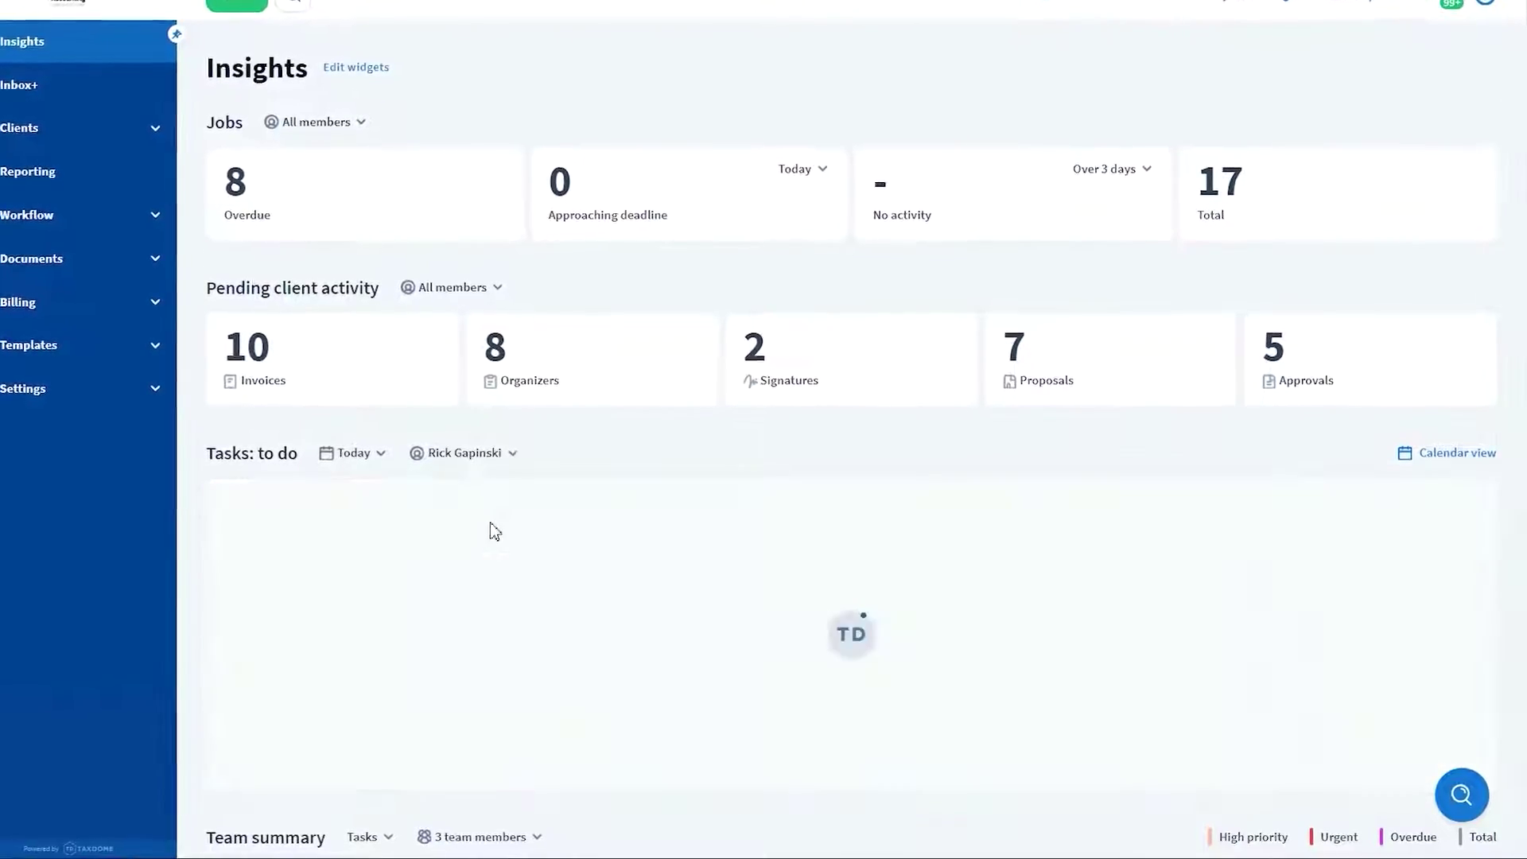
left_click(479, 448)
left_click(470, 604)
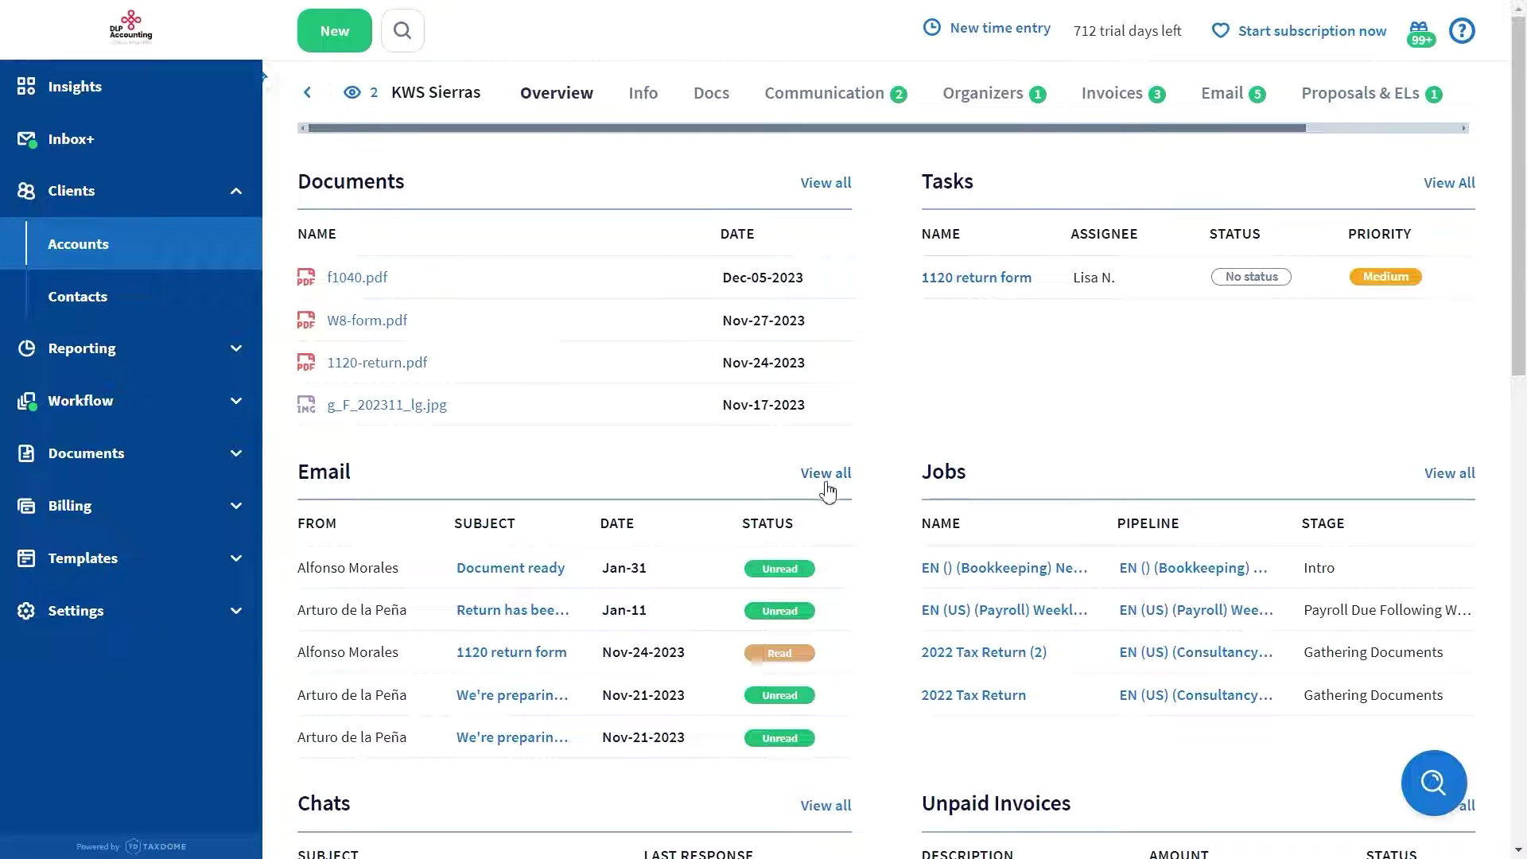
Review the client's emails, the tax season reminder SMS, and the Reminders stage's email automation.
left_click(826, 474)
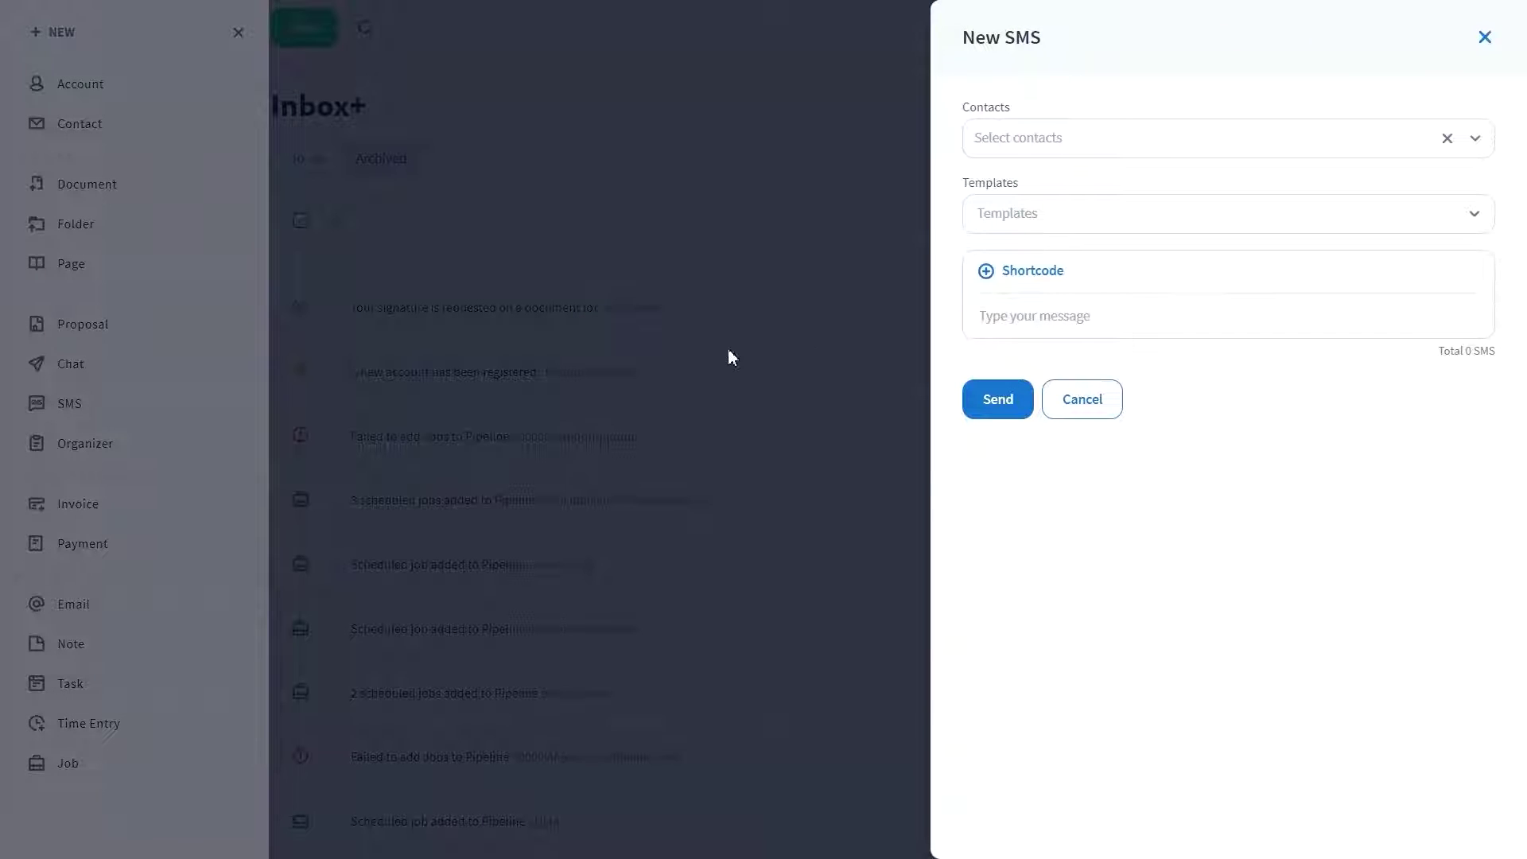
left_click(1019, 151)
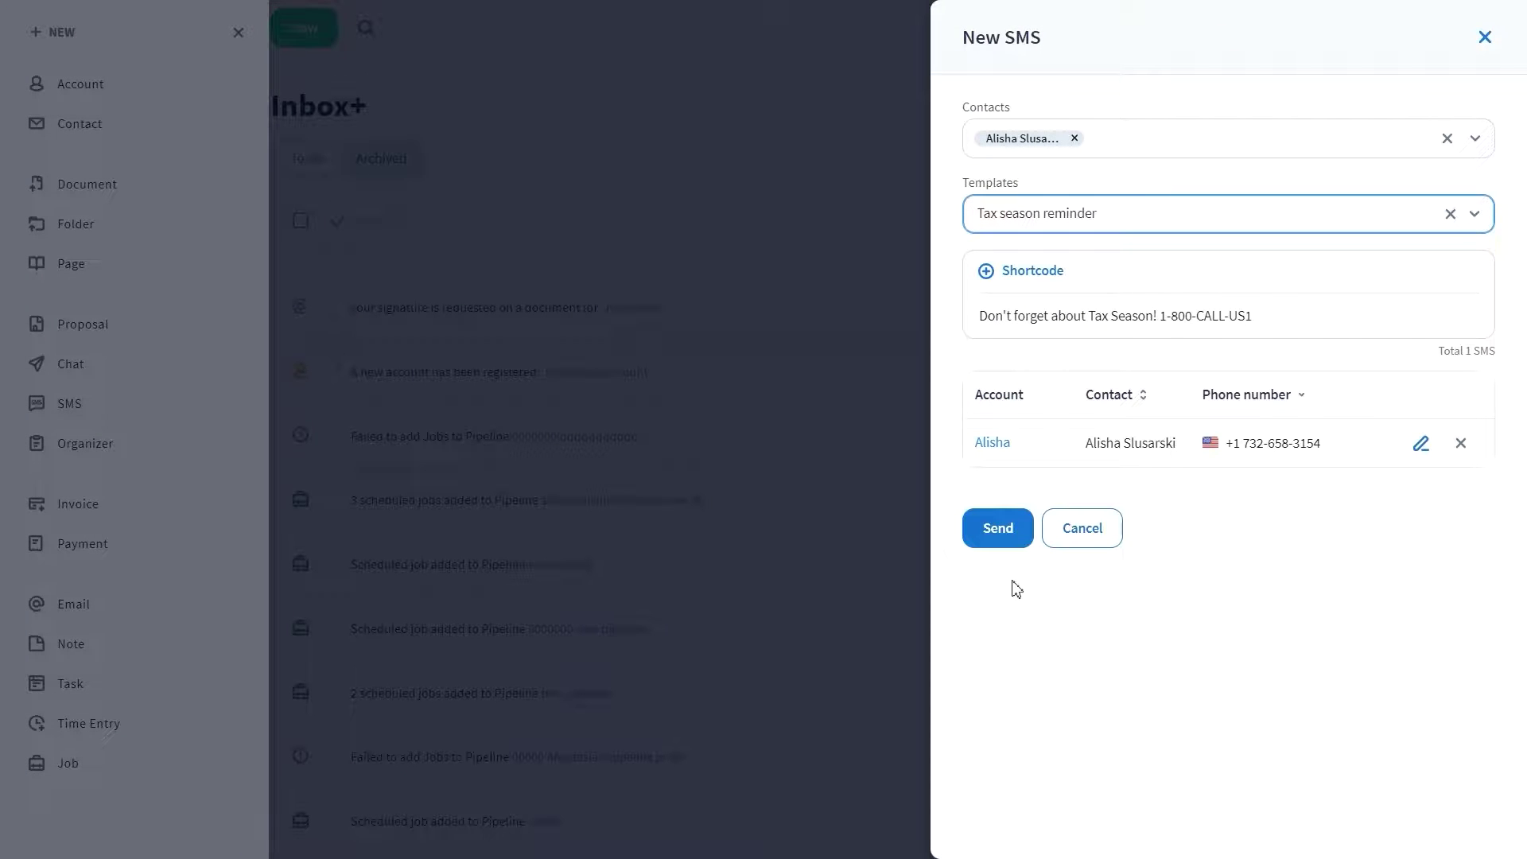
left_click(995, 528)
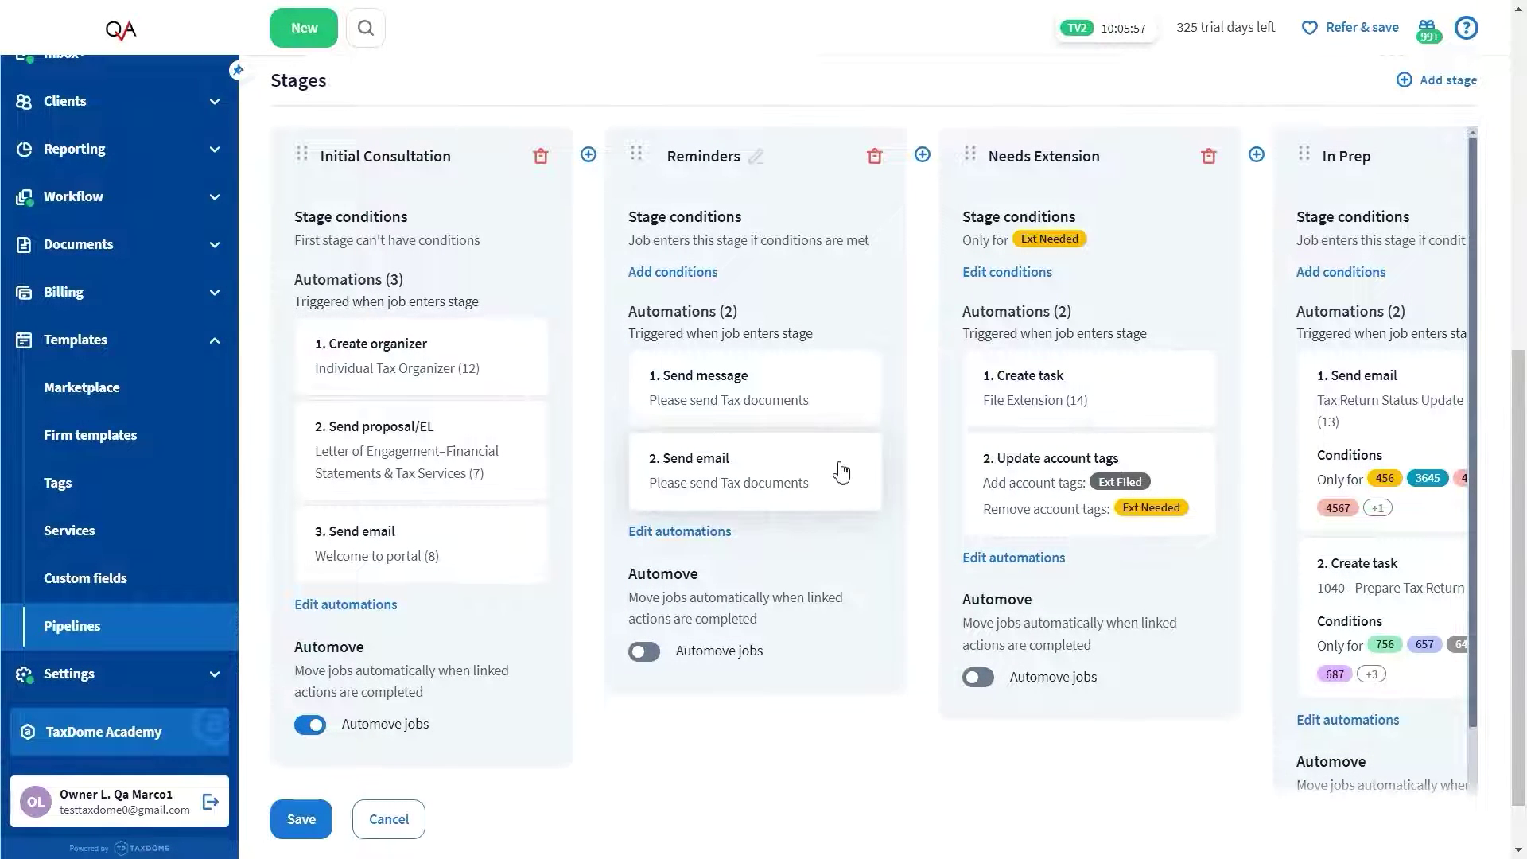
left_click(841, 472)
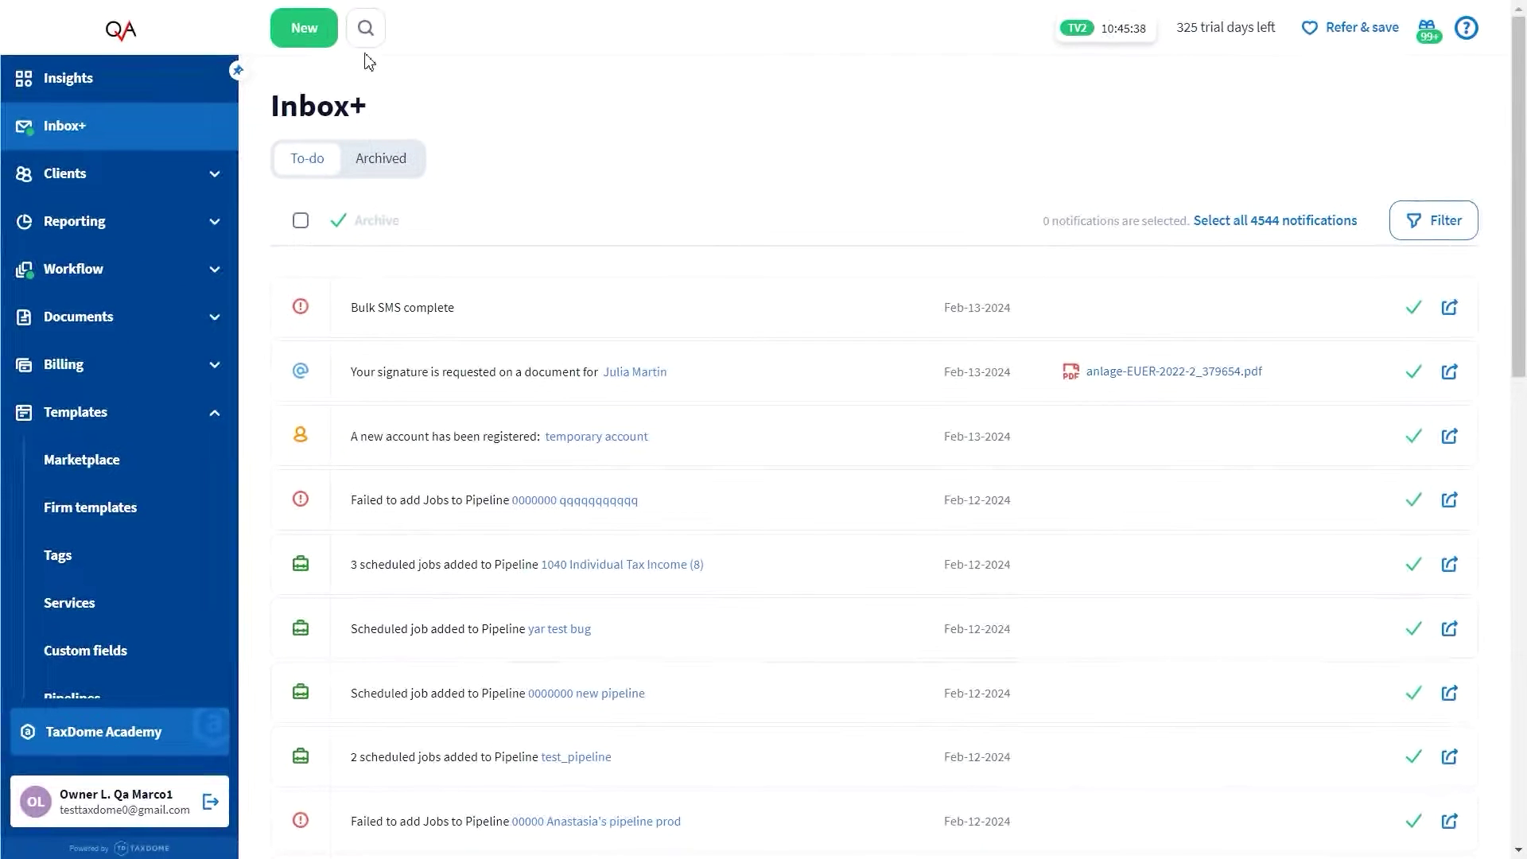
Draft a new client chat from Contract received with f1040.pdf attached and client tasks added.
left_click(313, 29)
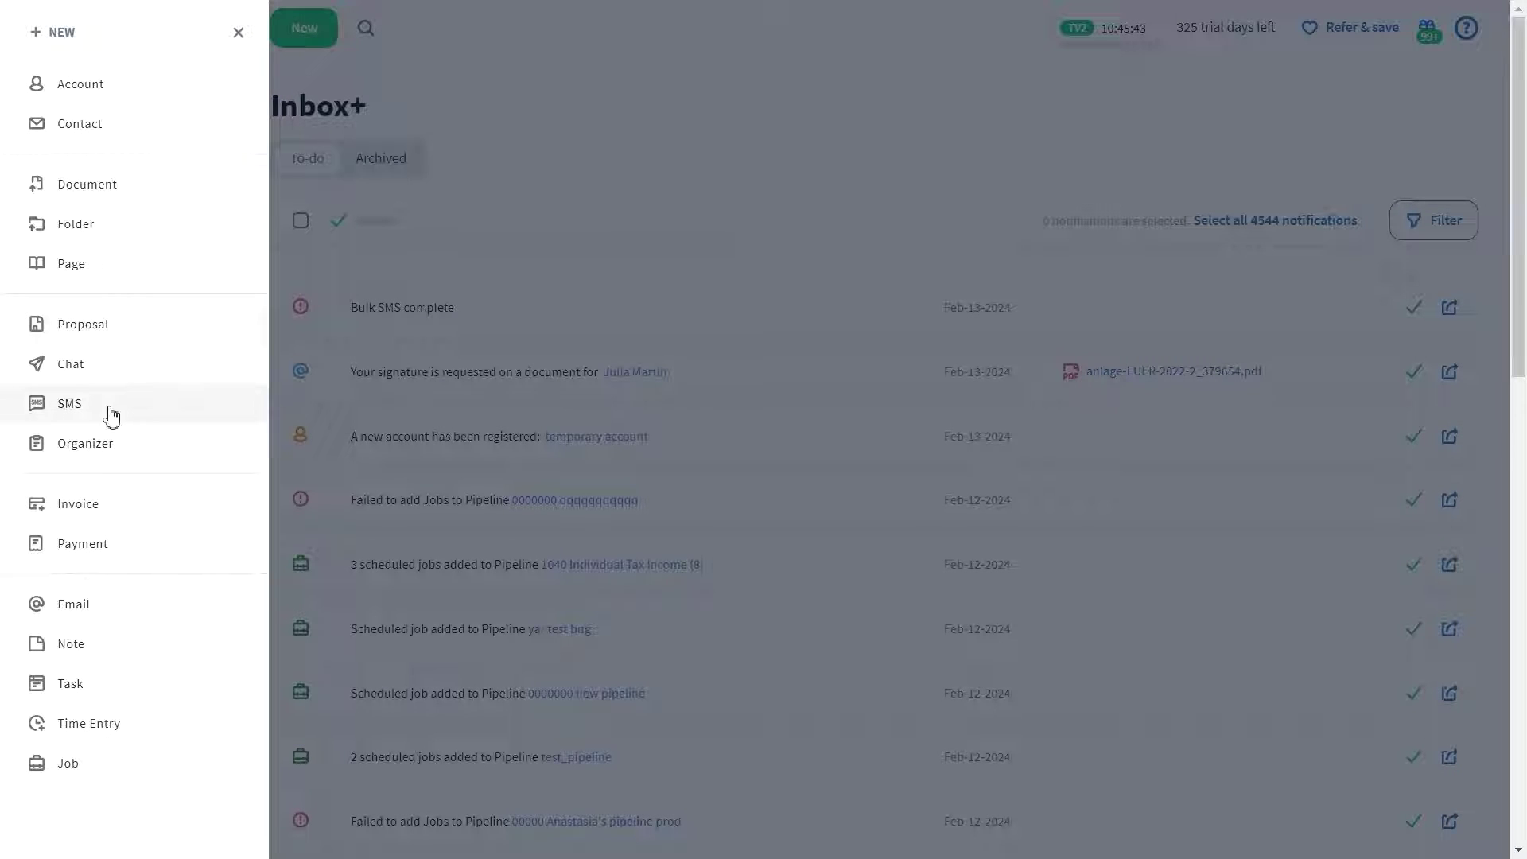
left_click(111, 415)
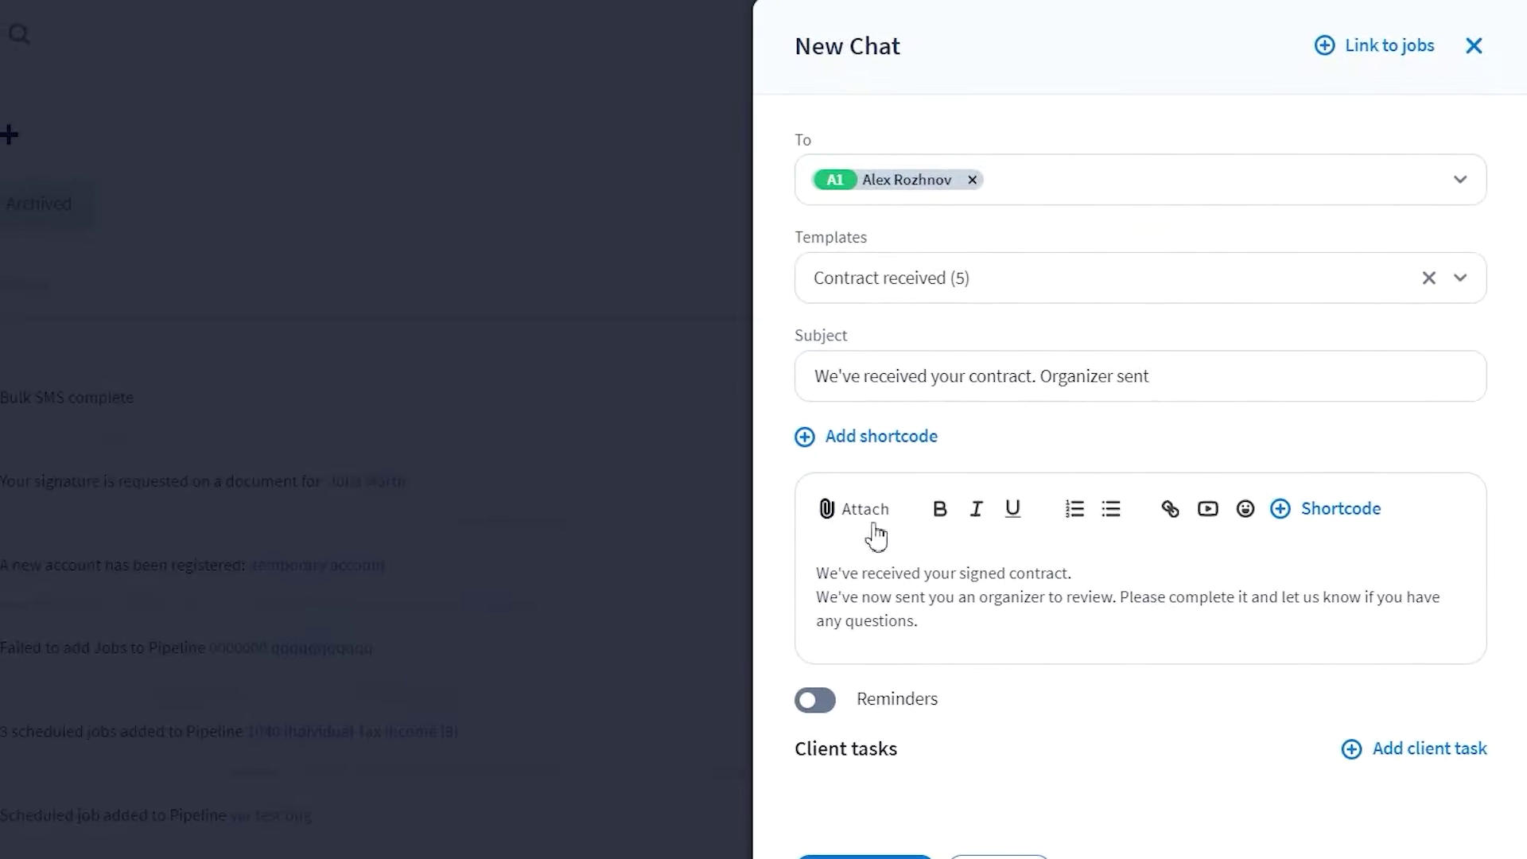
left_click(865, 512)
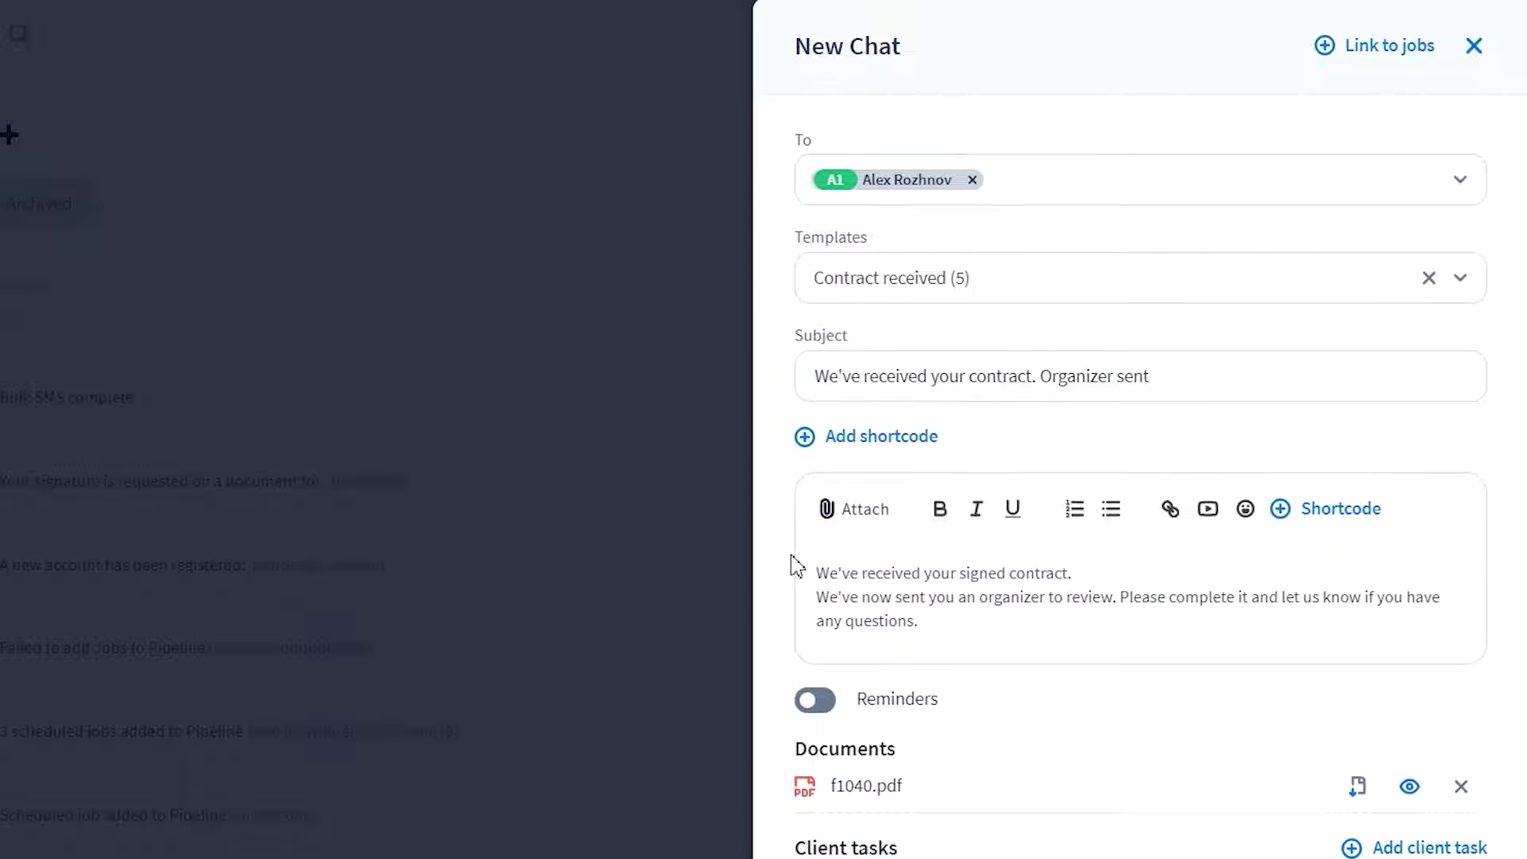
left_click(1439, 847)
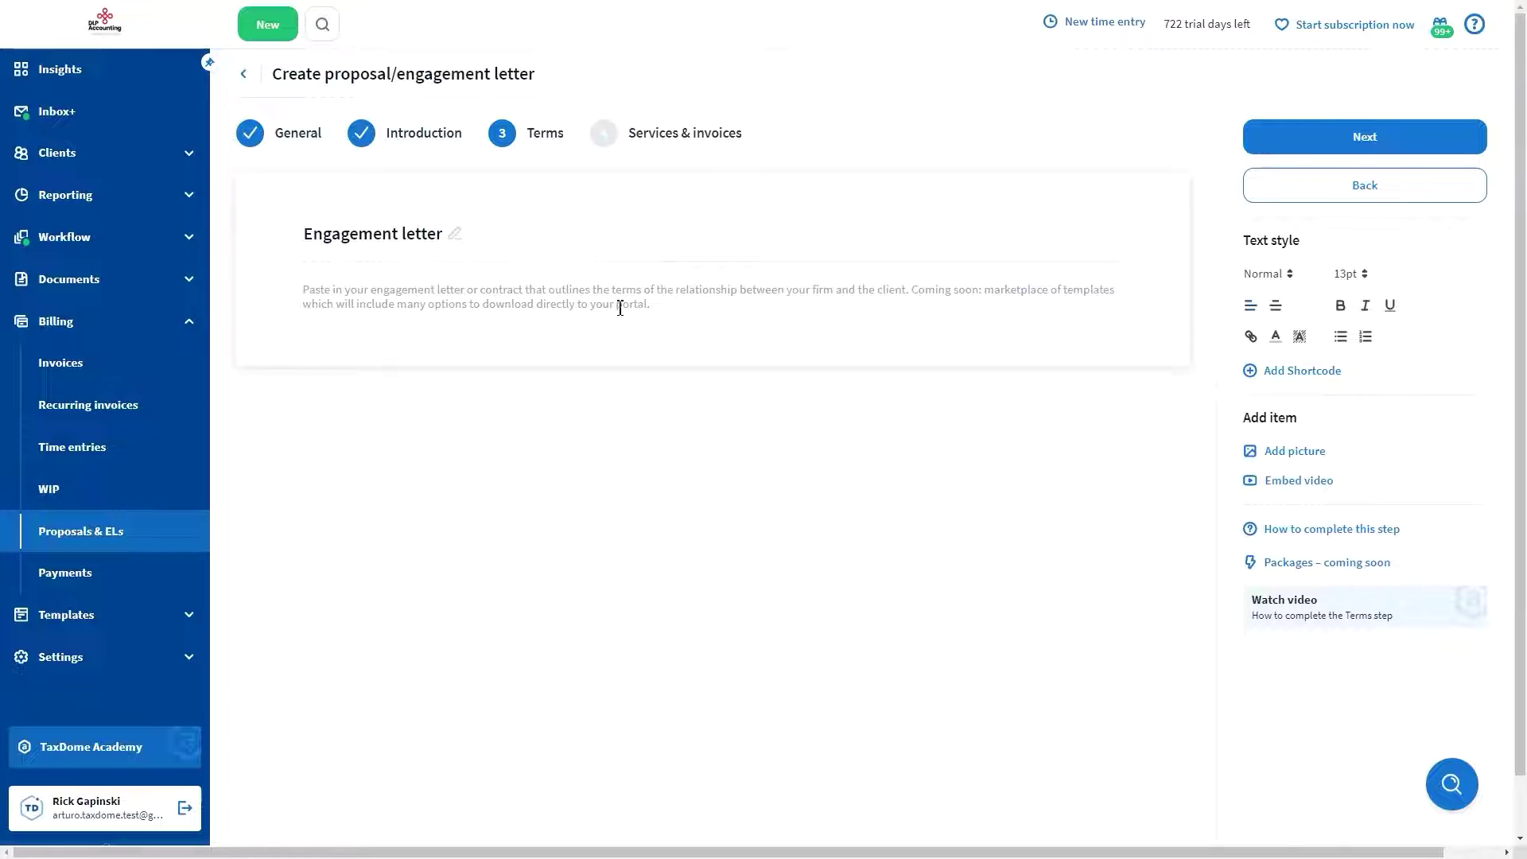
Paste the engagement letter into Terms and insert the Current day full date shortcode.
key("ctrl+v")
scroll(711, 501, "down", 10)
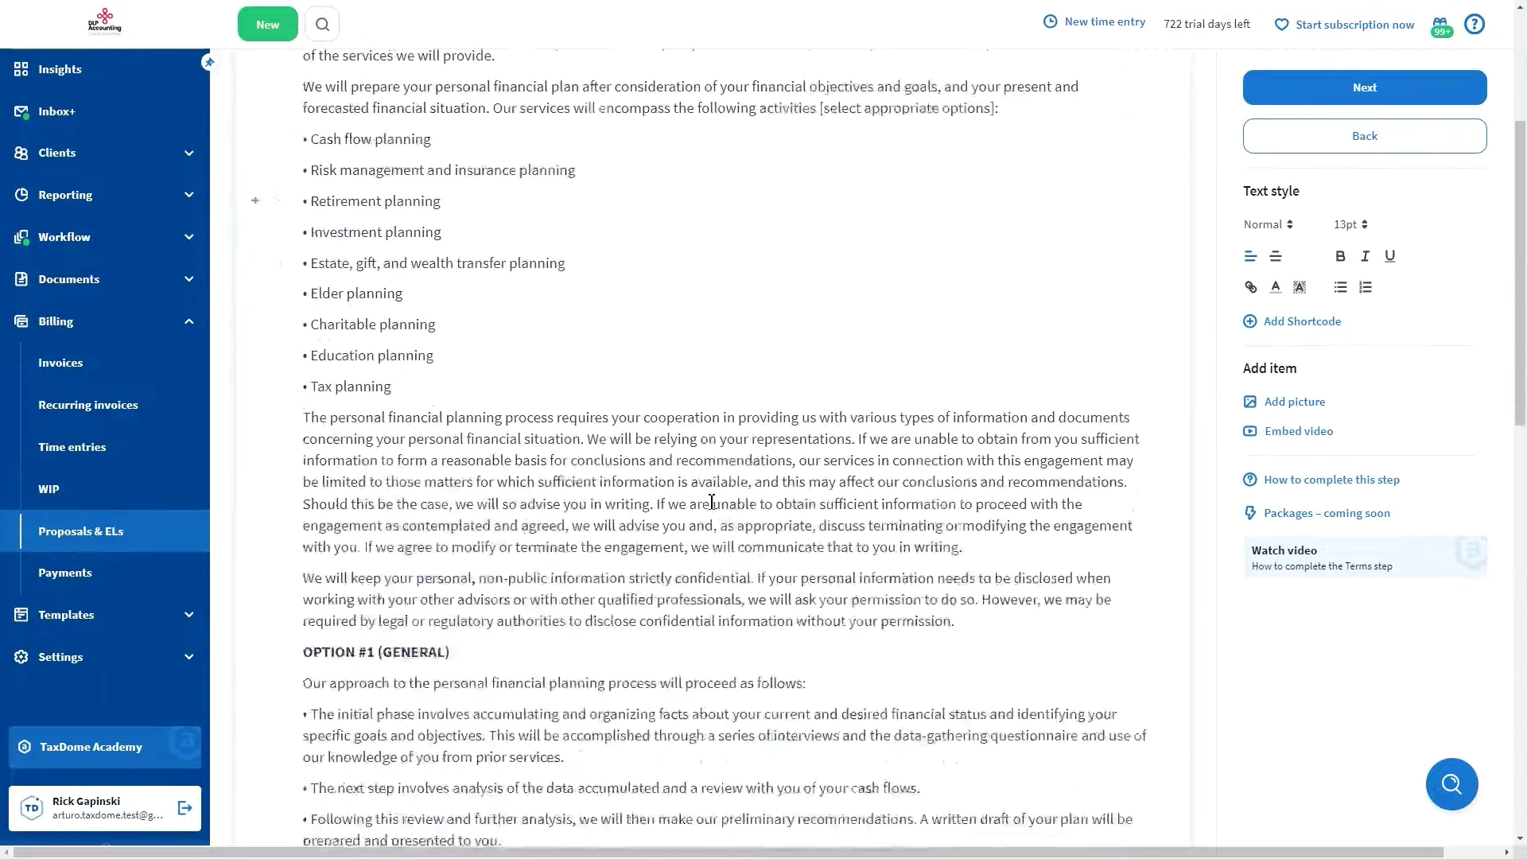
scroll(711, 501, "down", 7)
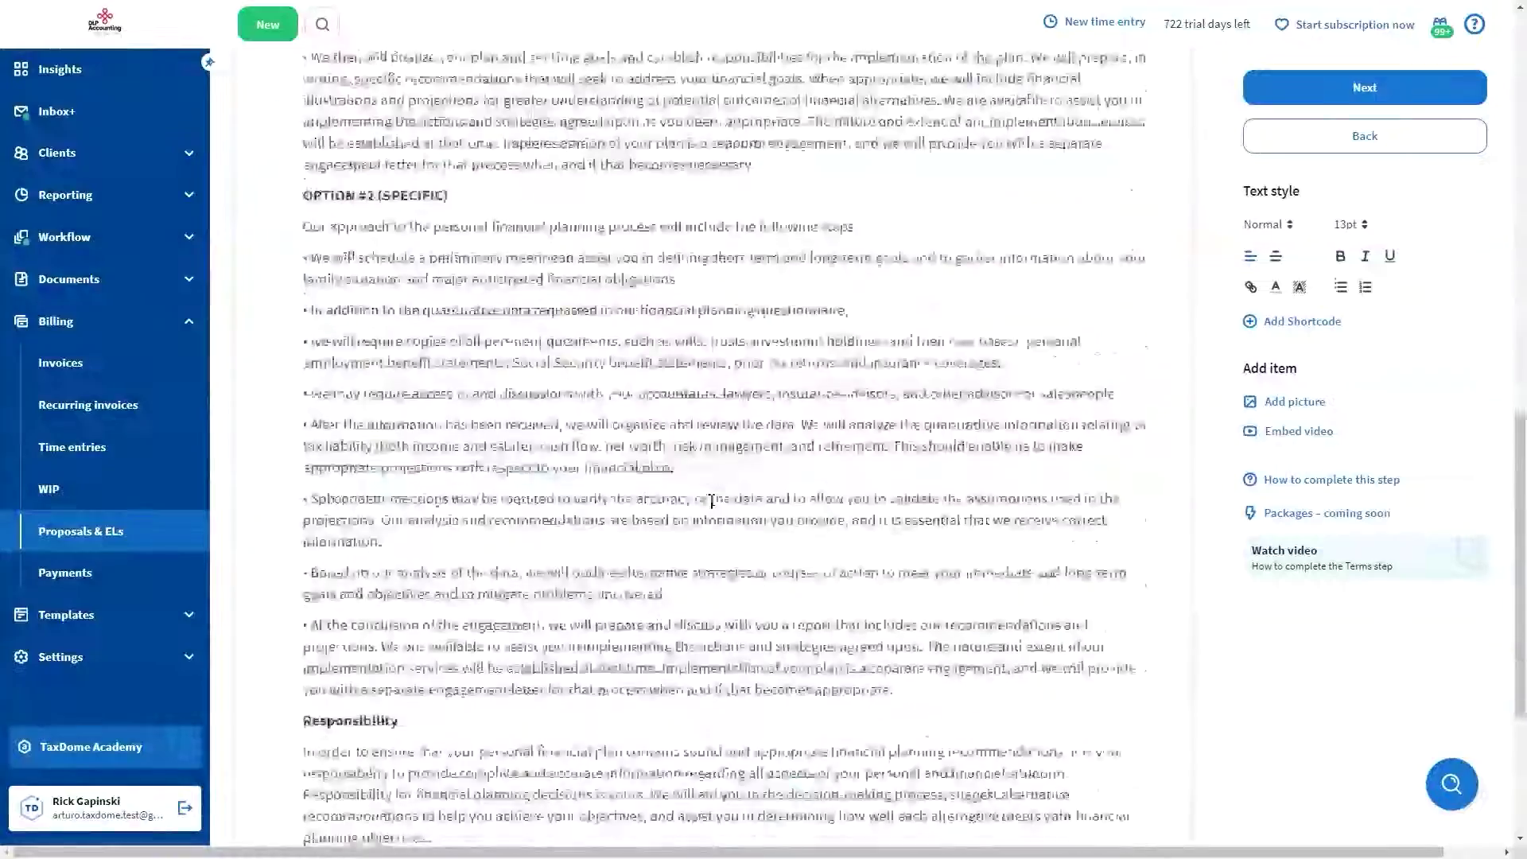
scroll(711, 501, "up", 8)
scroll(712, 501, "up", 10)
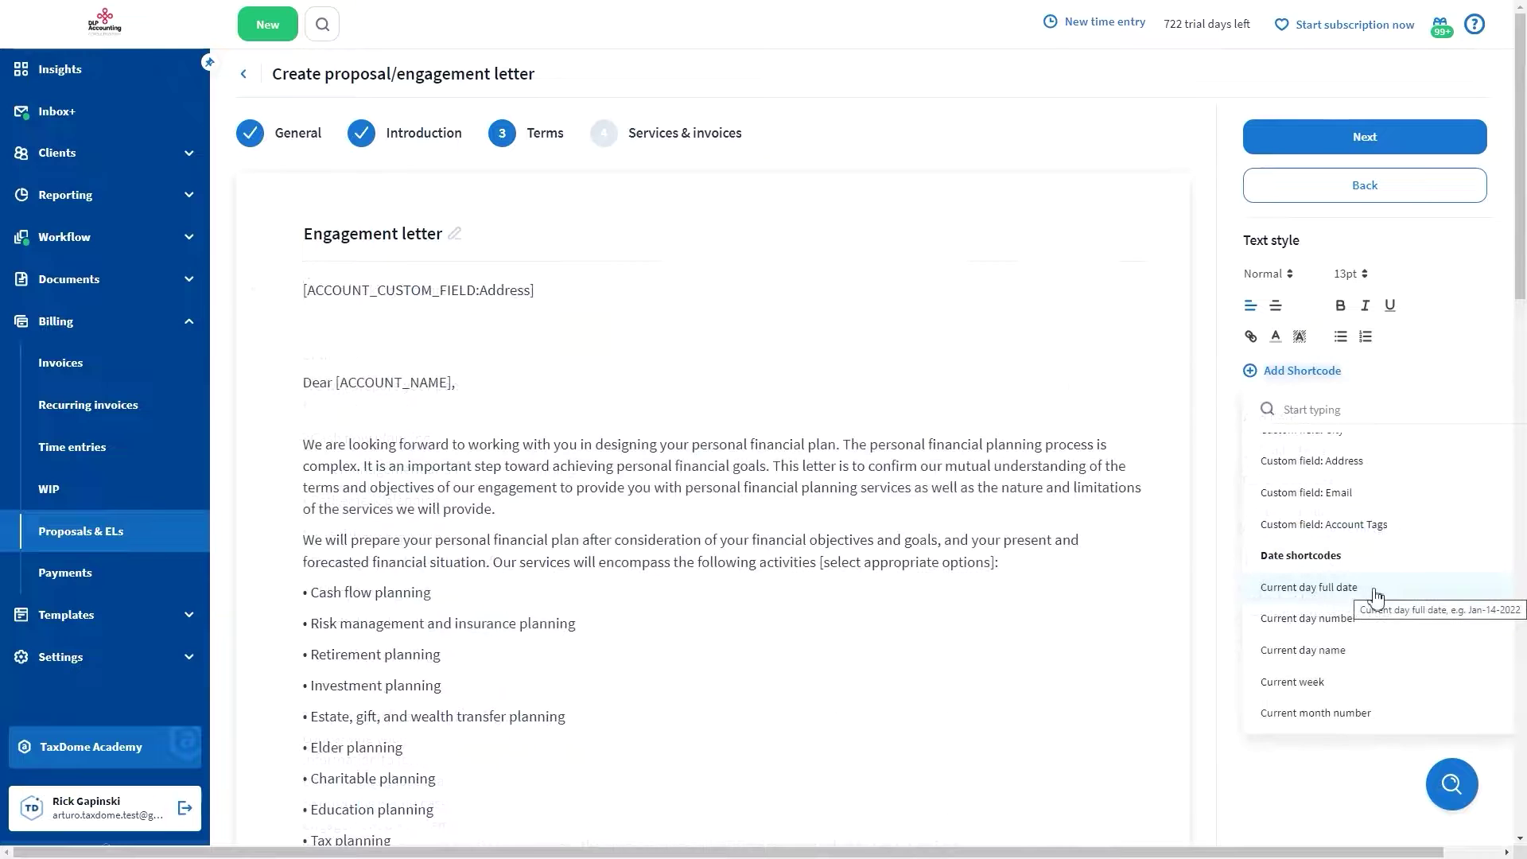
left_click(1373, 592)
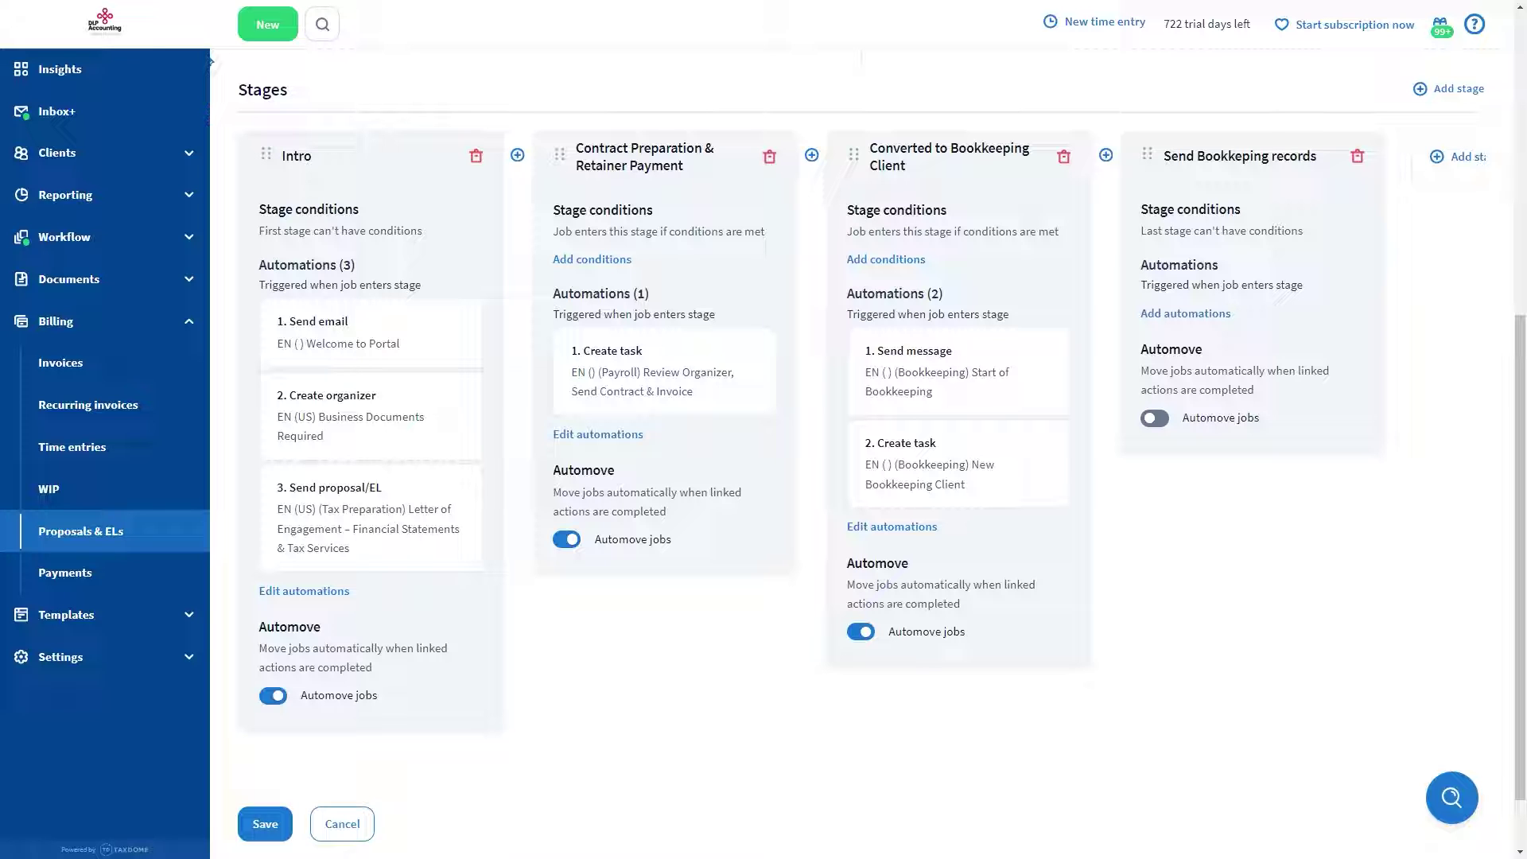
Open the Intro stage's automations panel from the pipeline Stages view.
left_click_drag(241, 598, 340, 453)
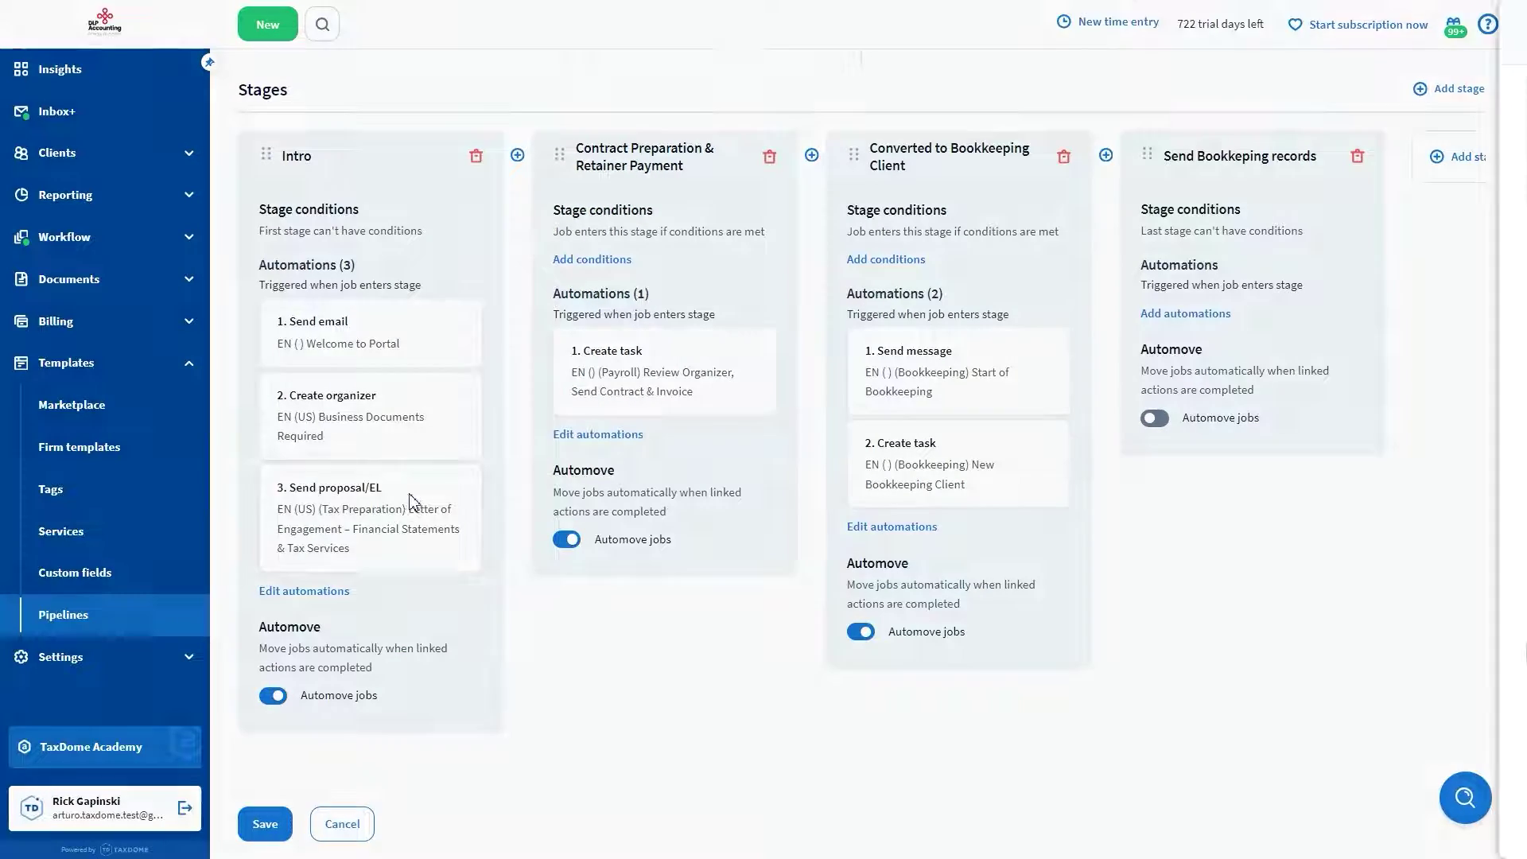
left_click(410, 501)
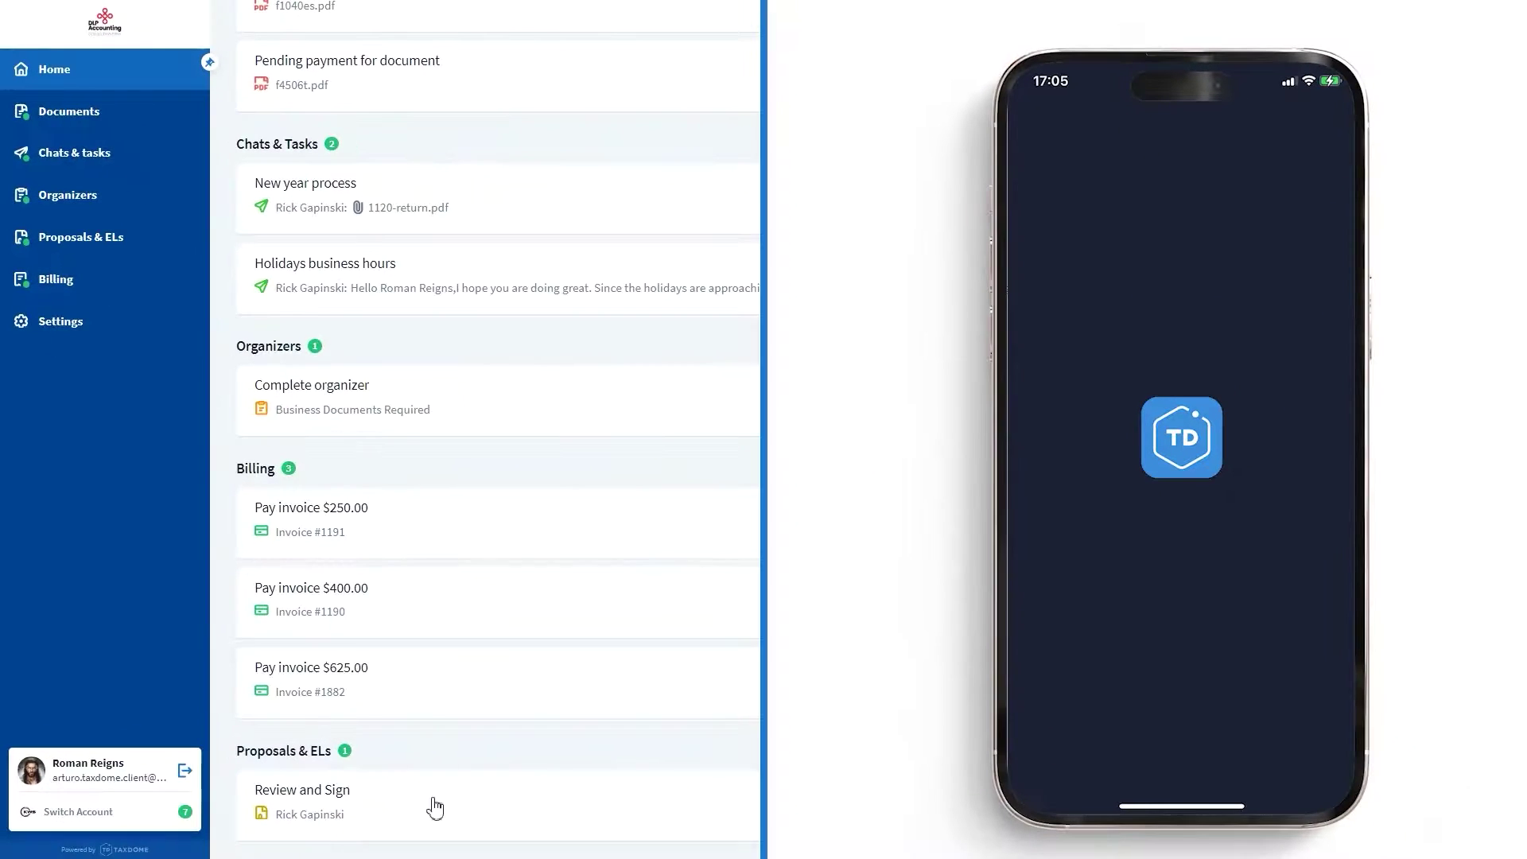
Open the proposal awaiting signature and enable reminders with a 3-day inactivity threshold and limit of 3.
left_click(351, 825)
scroll(607, 501, "down", 10)
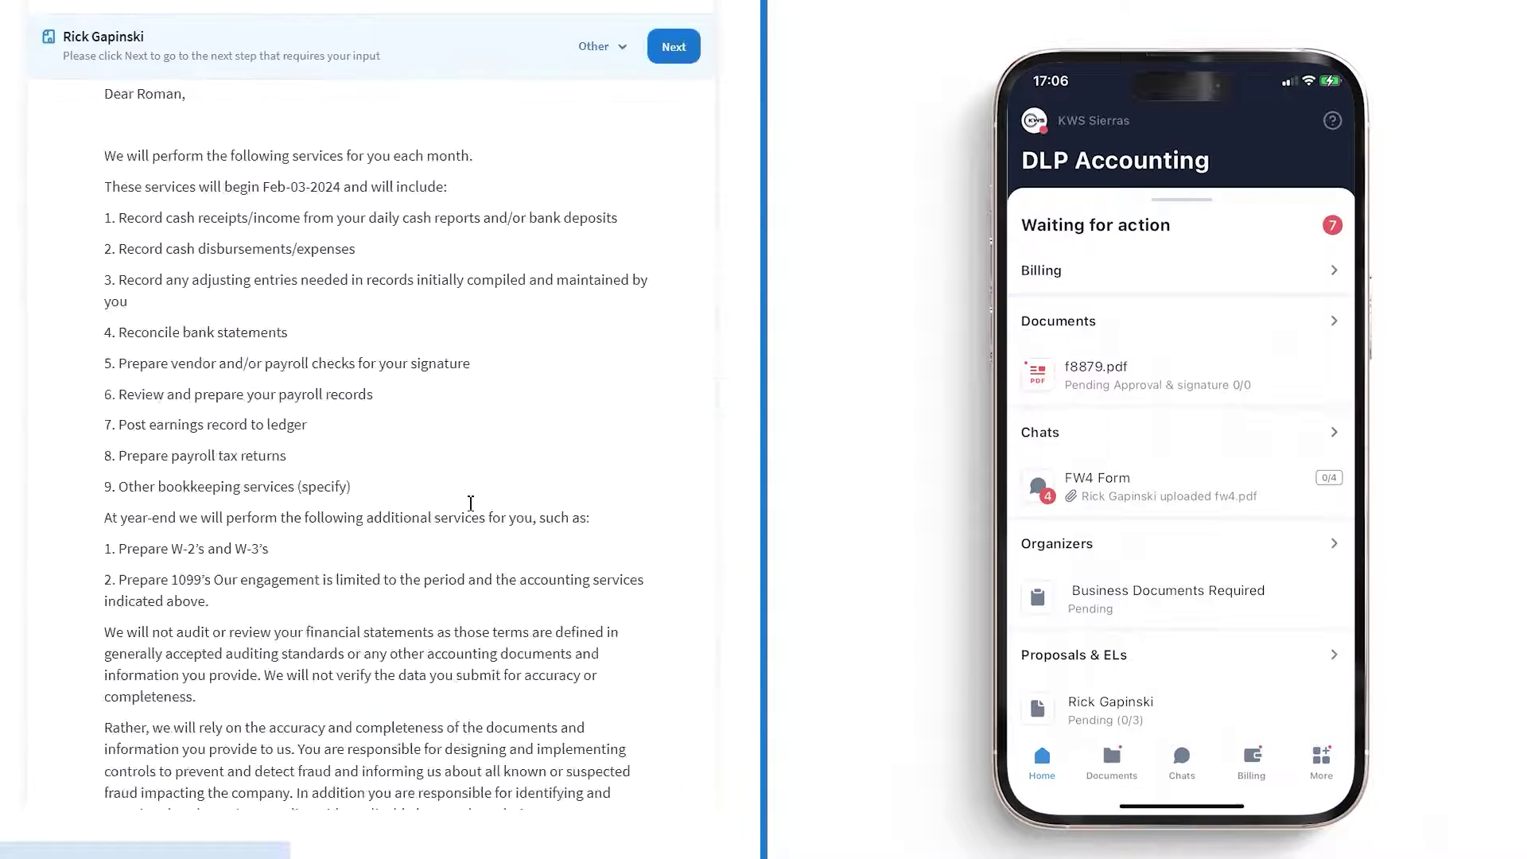
scroll(470, 503, "down", 10)
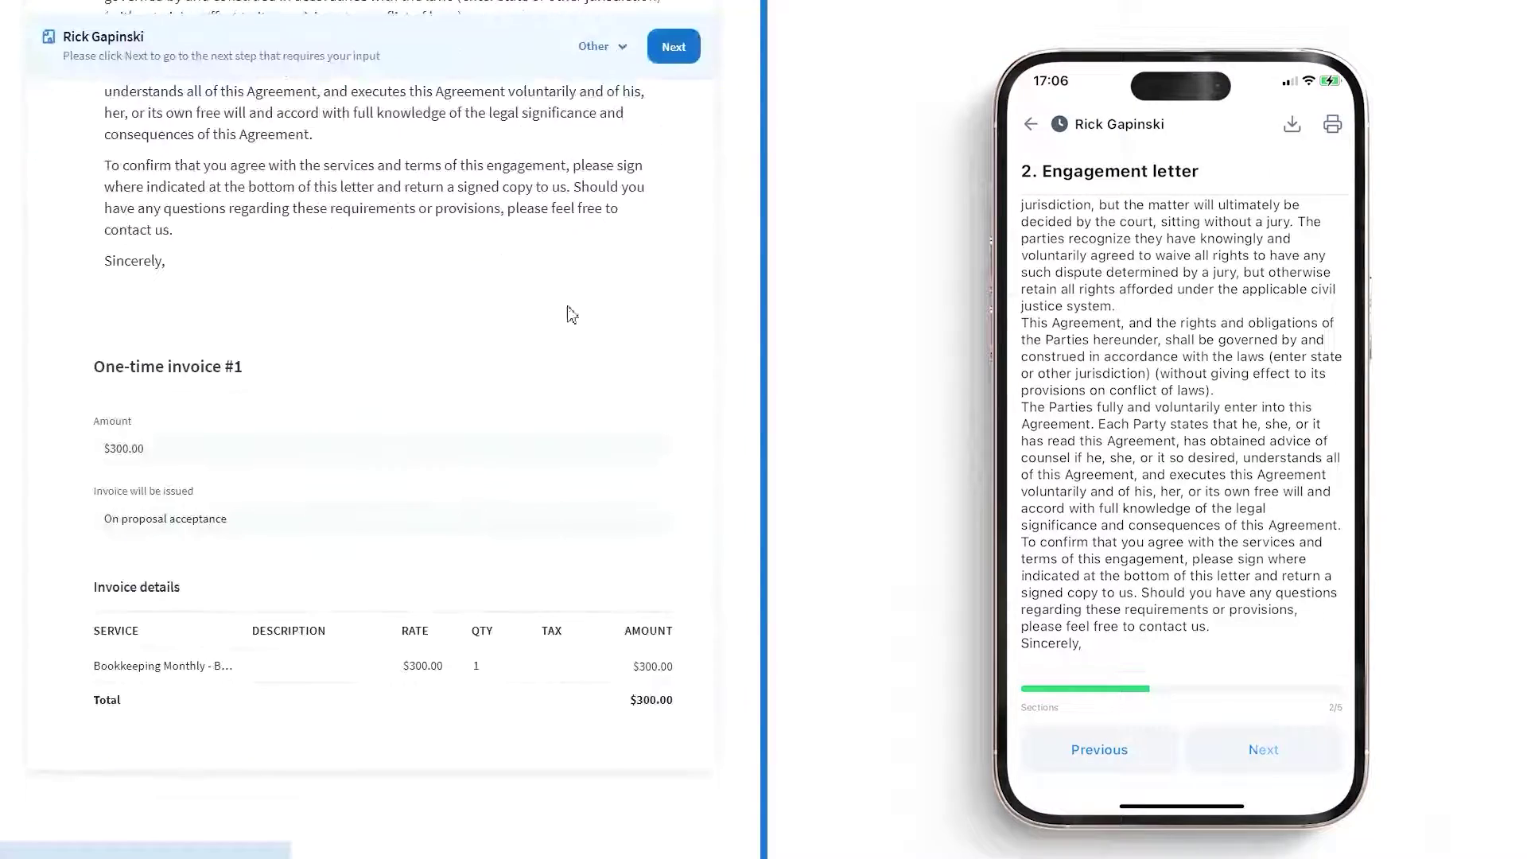
left_click(673, 46)
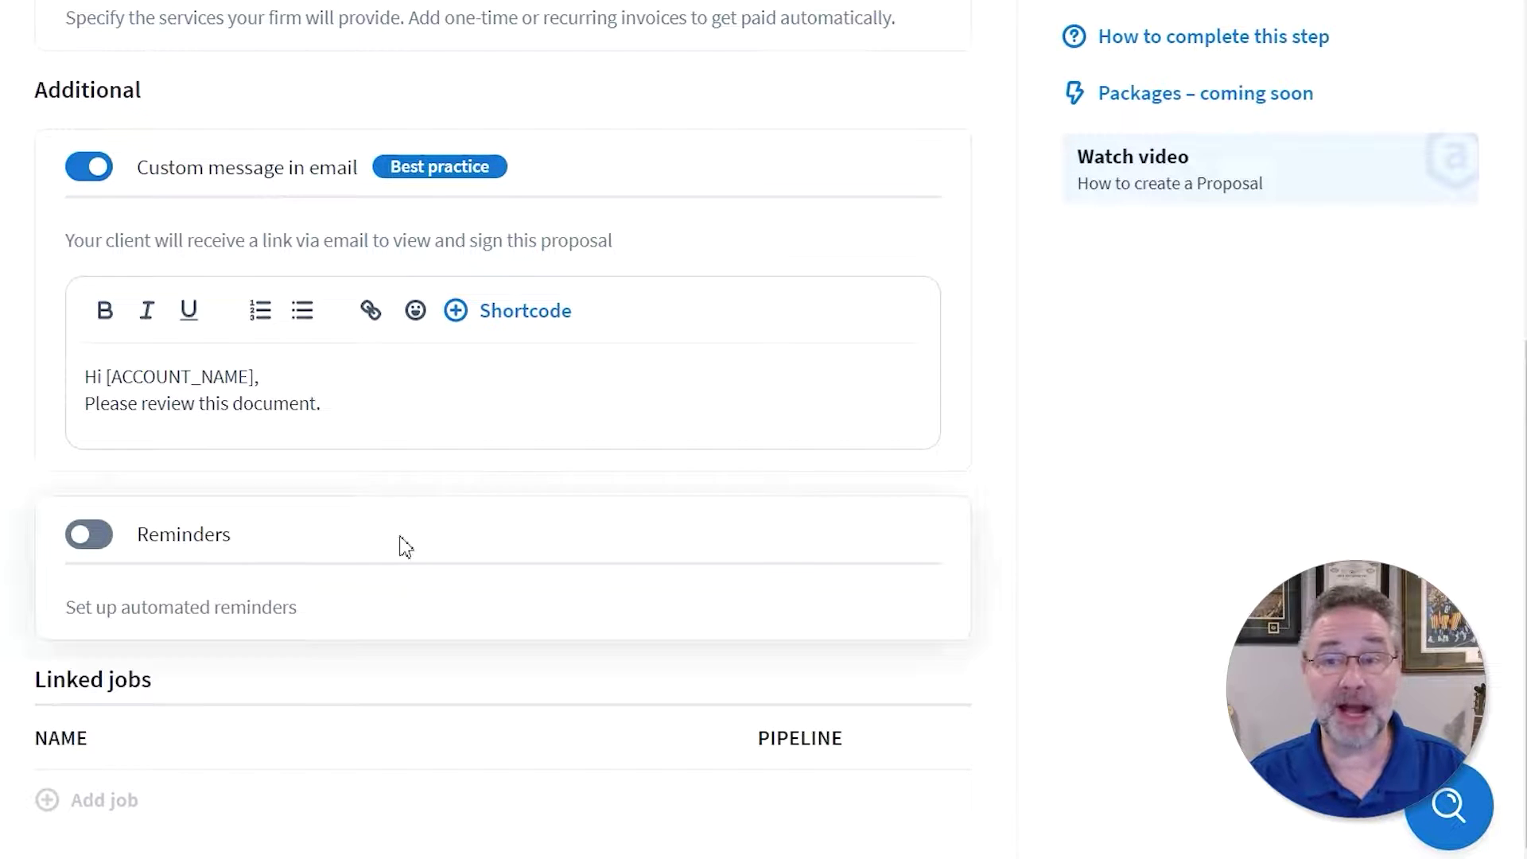
left_click(90, 534)
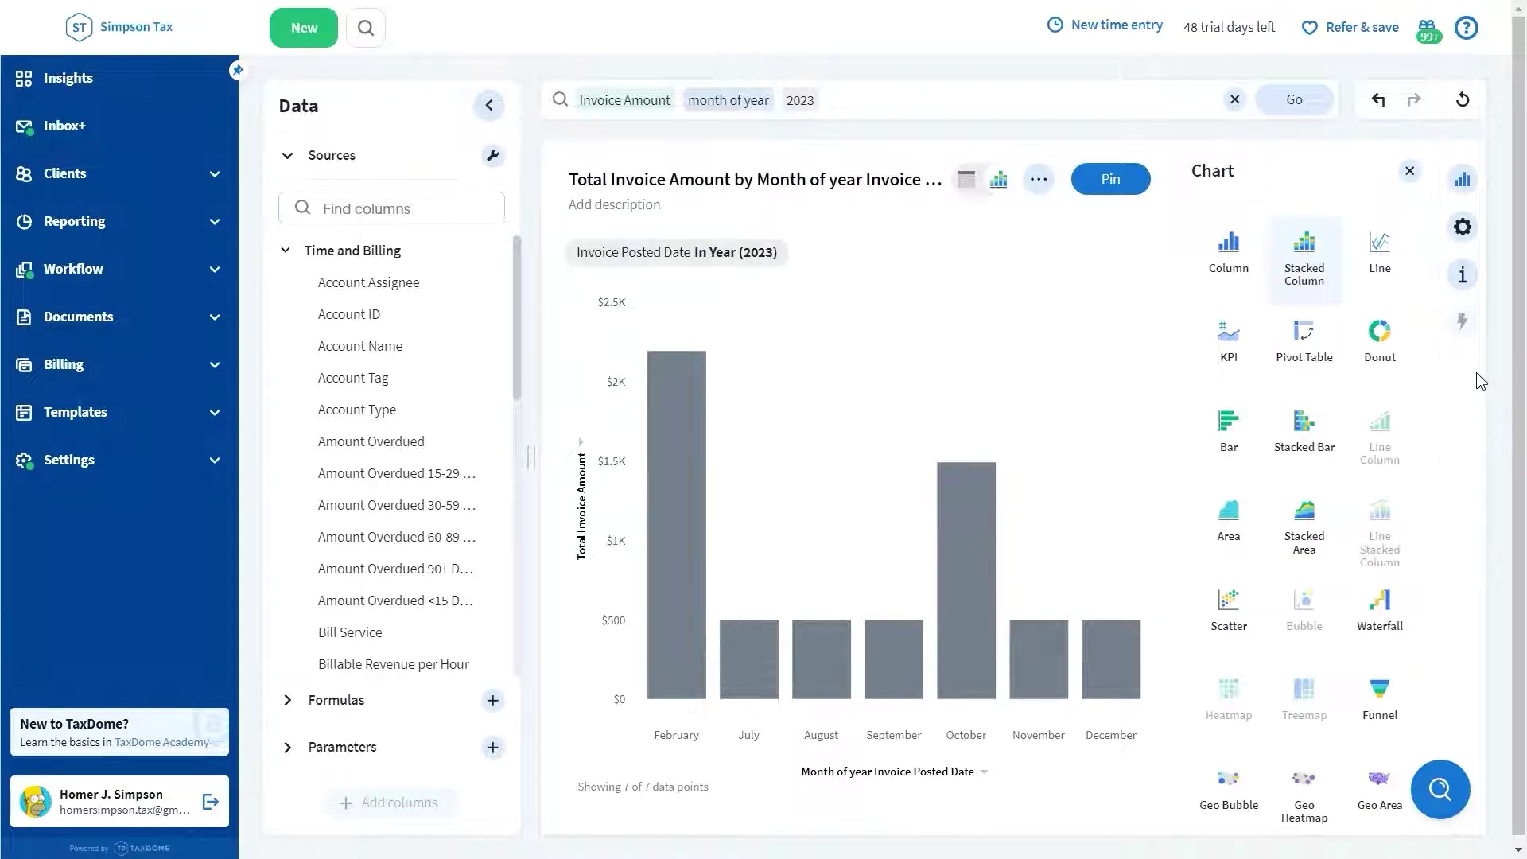
Show the invoice amount by month as a donut chart, then as a pivot table.
left_click(1381, 344)
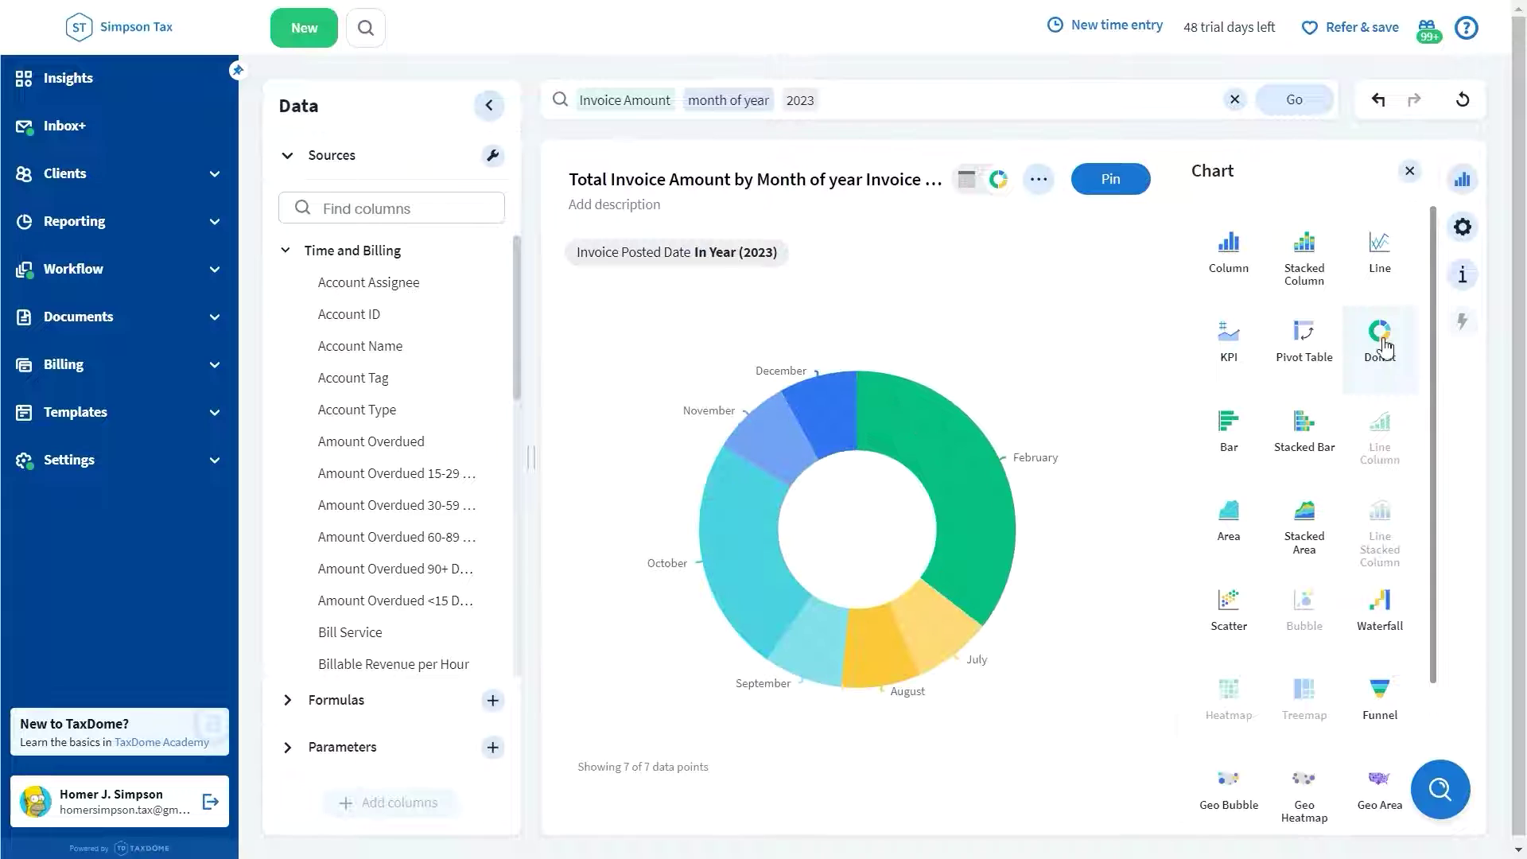
left_click(1313, 348)
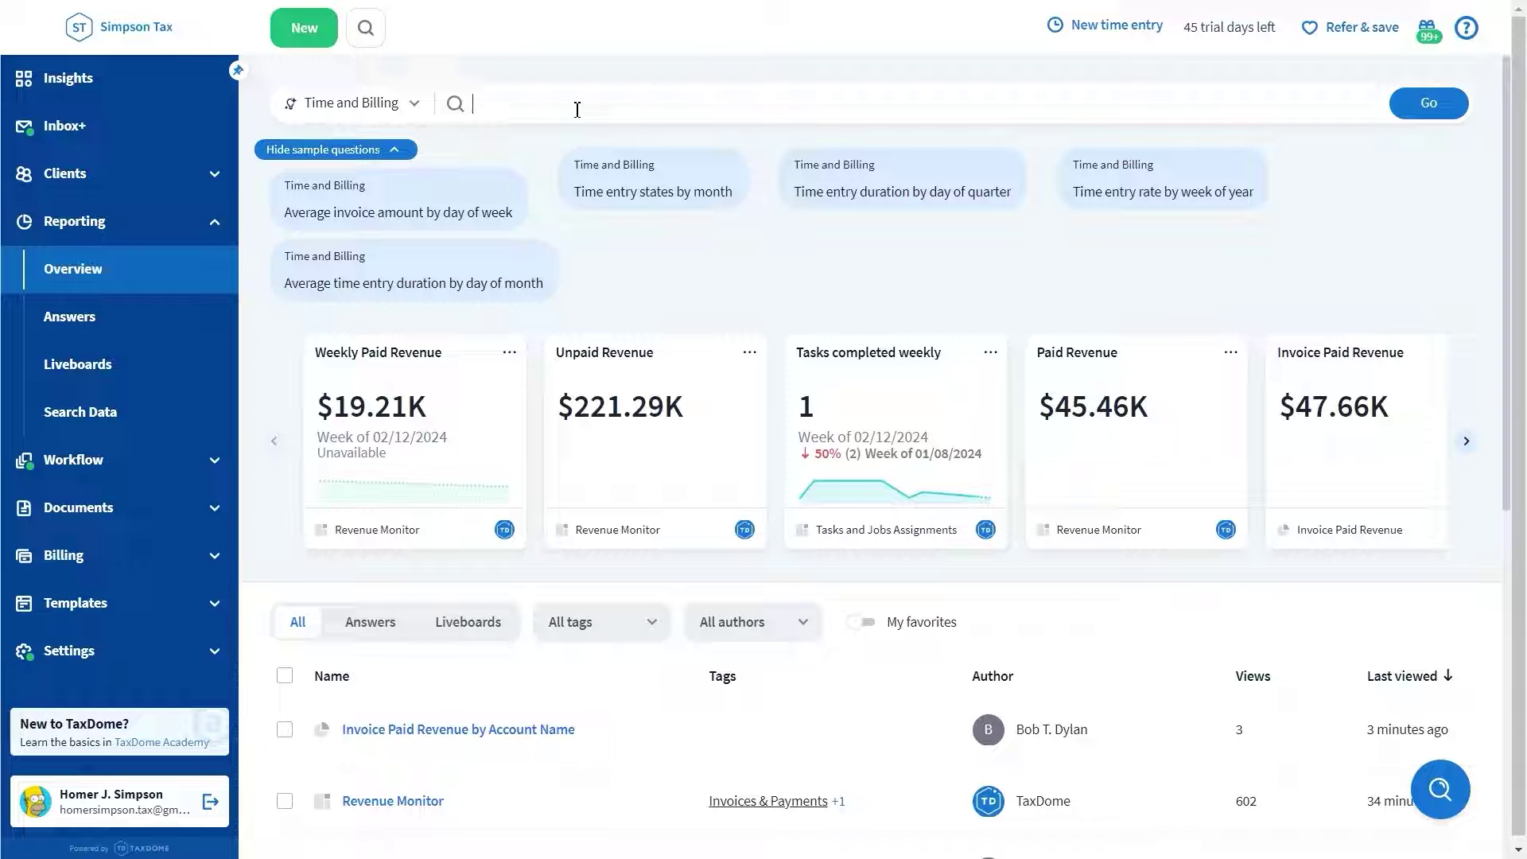
Search the data for 'revenue by customer this year', dismissing the save dialog unsaved.
left_click(577, 109)
type("revenue by customer this ye")
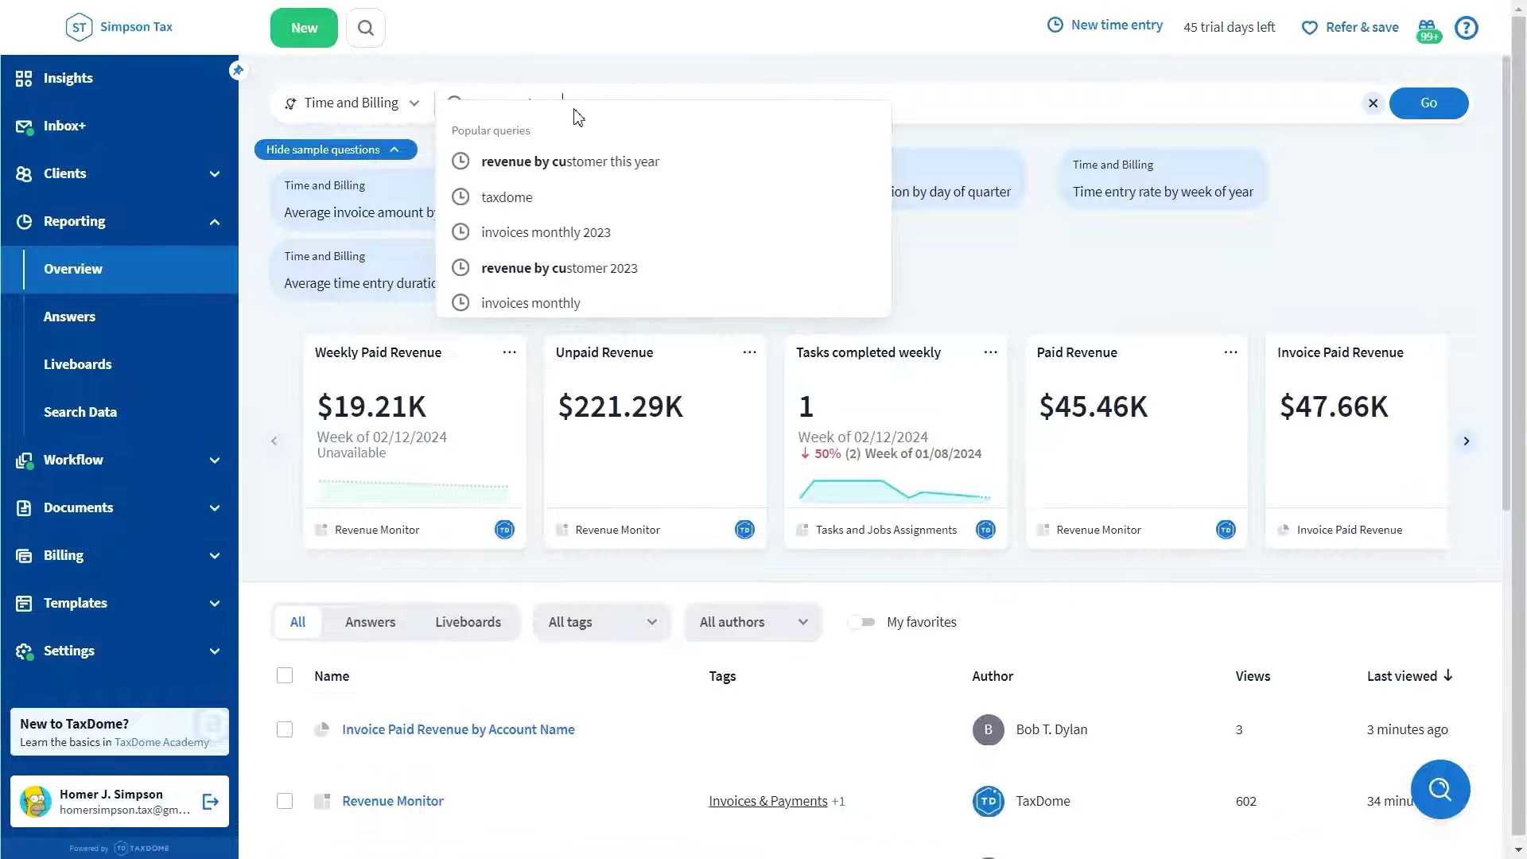
type("ar")
key("Return")
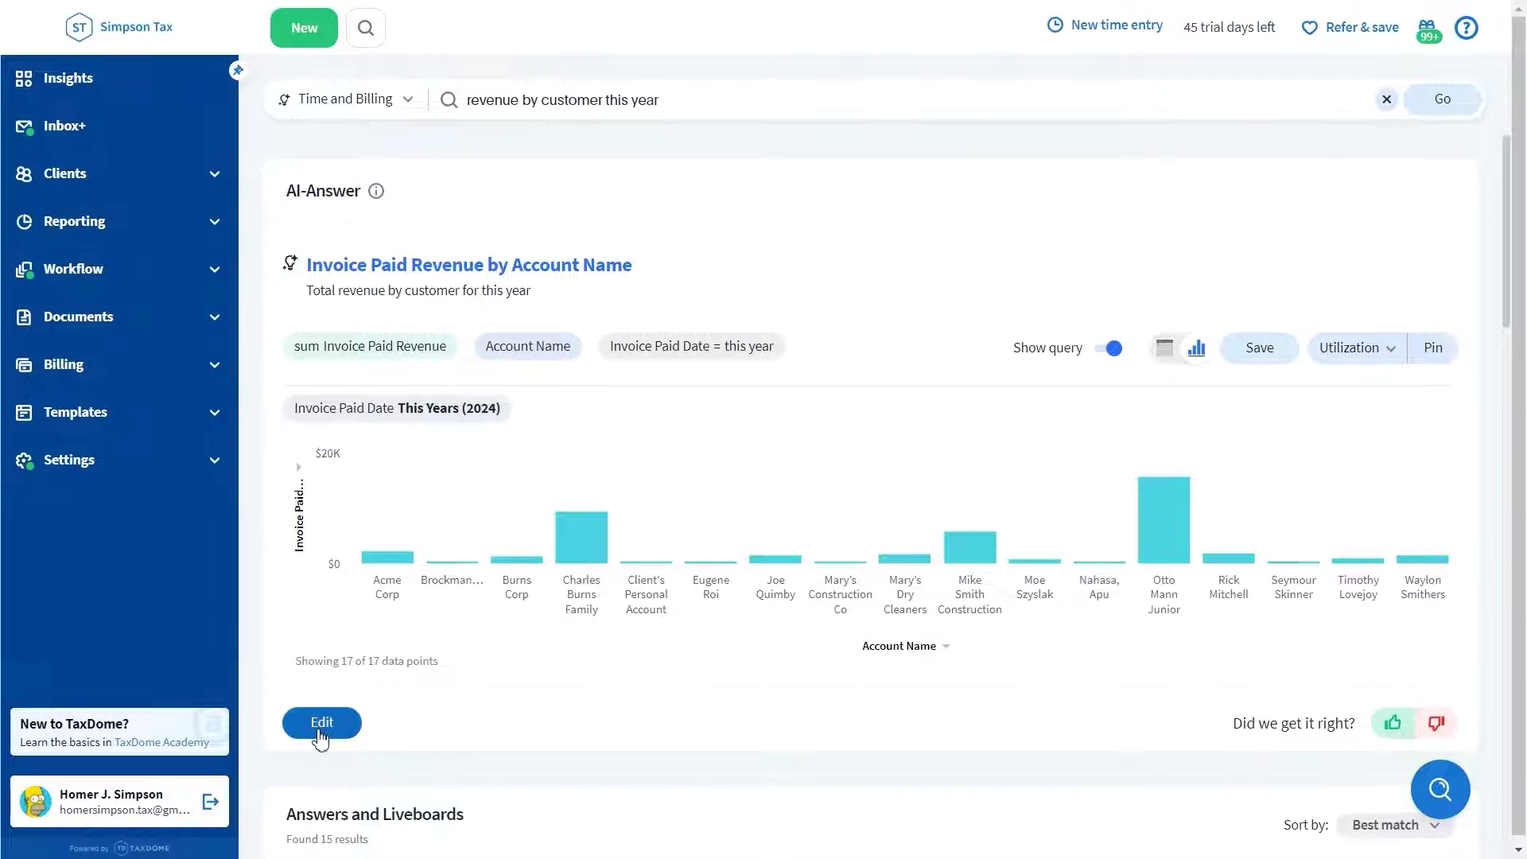
left_click(1281, 349)
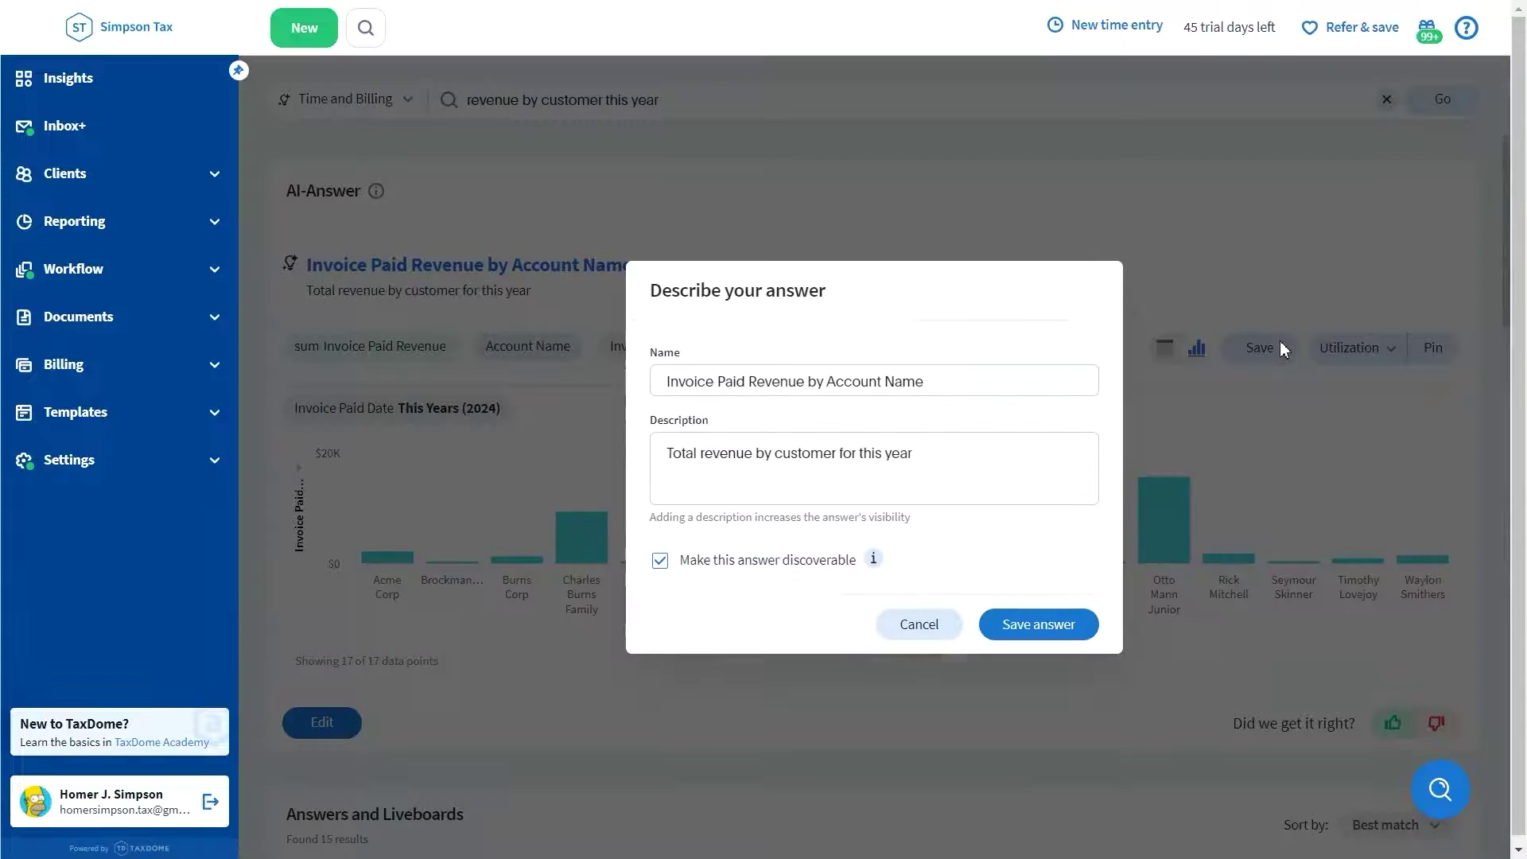
left_click(1240, 260)
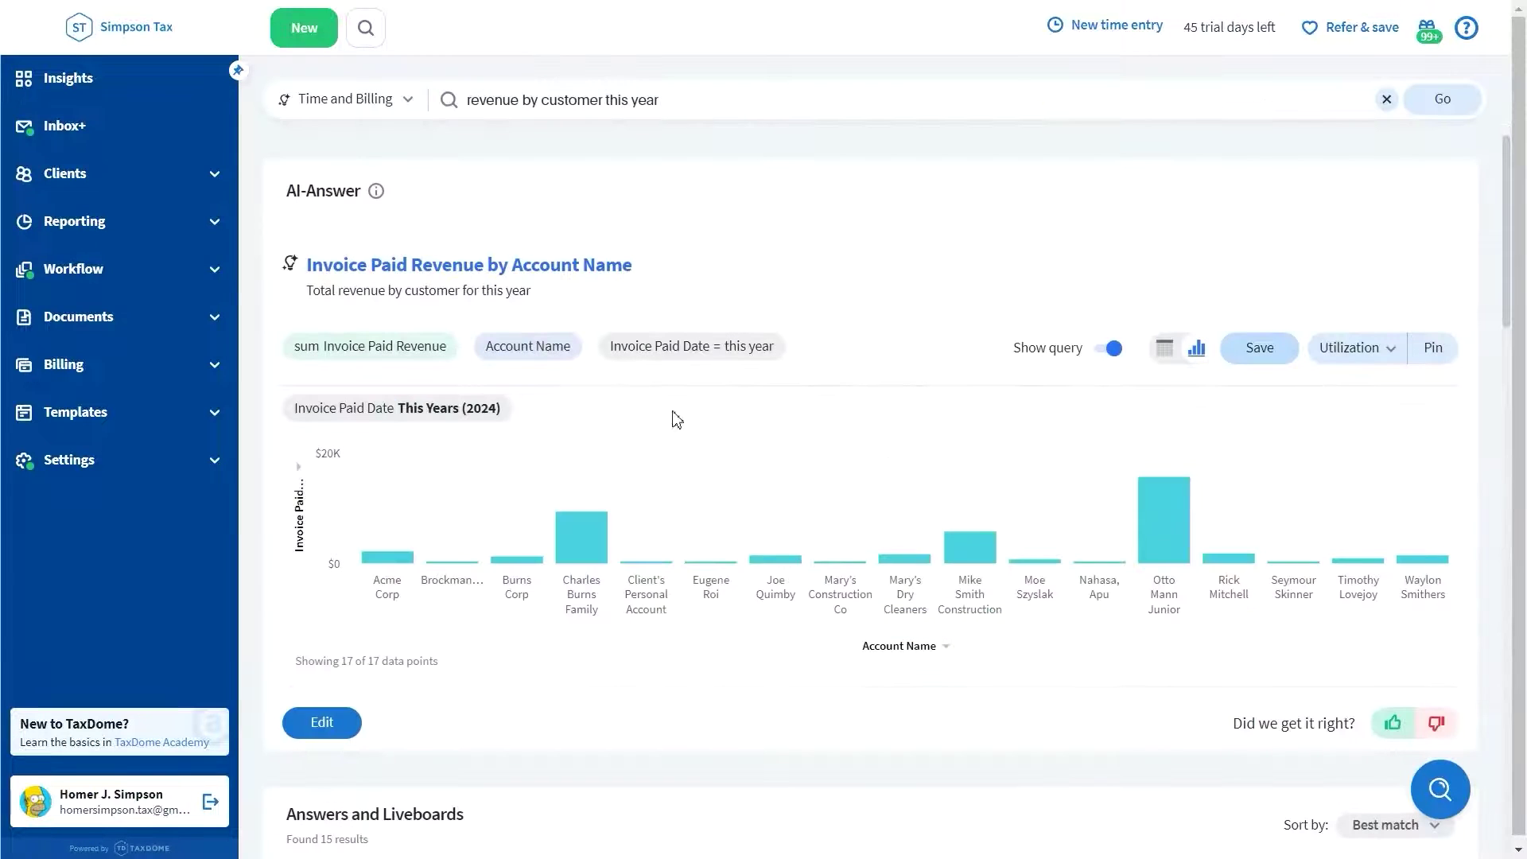
Open the answer in the full editor and view the chart's extra options, including download.
left_click(433, 268)
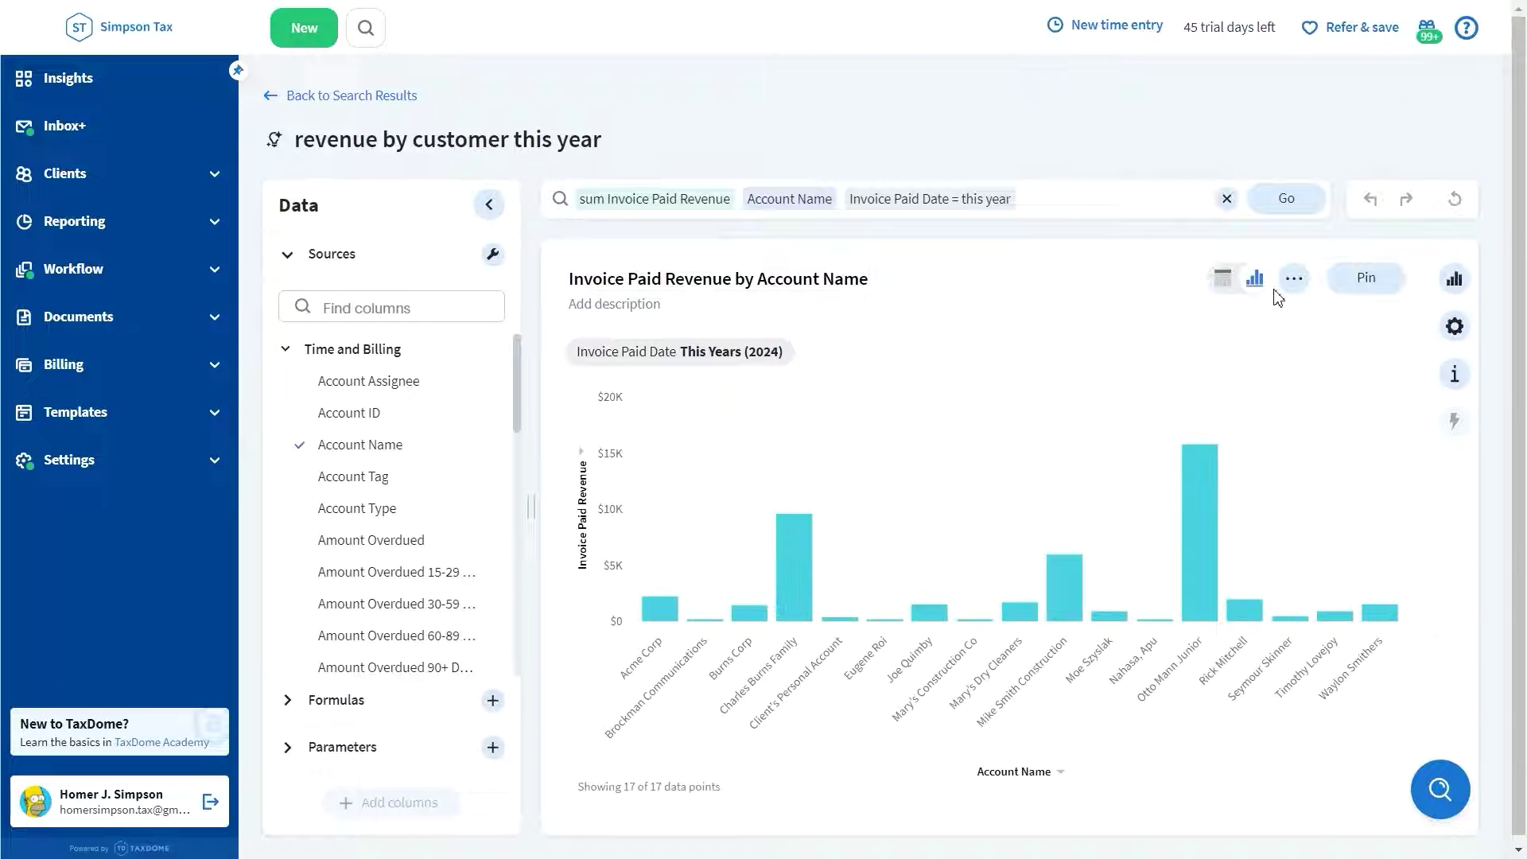
left_click(1292, 291)
mouse_move(1291, 485)
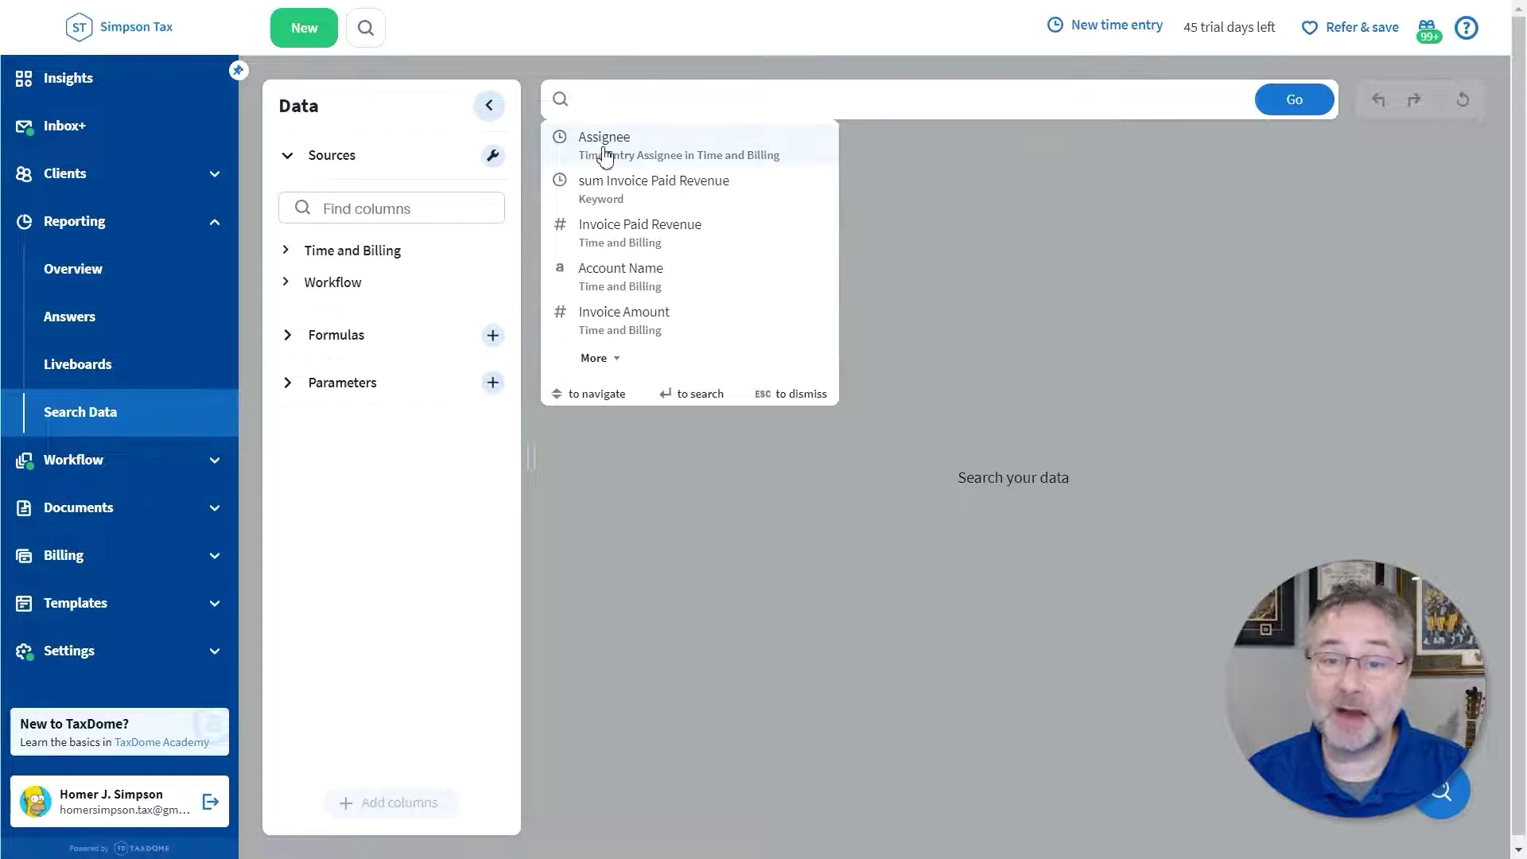
Query Assignee, Account Tag, Bill Service and Invoice Created Date to produce the results table.
left_click(606, 151)
left_click(705, 258)
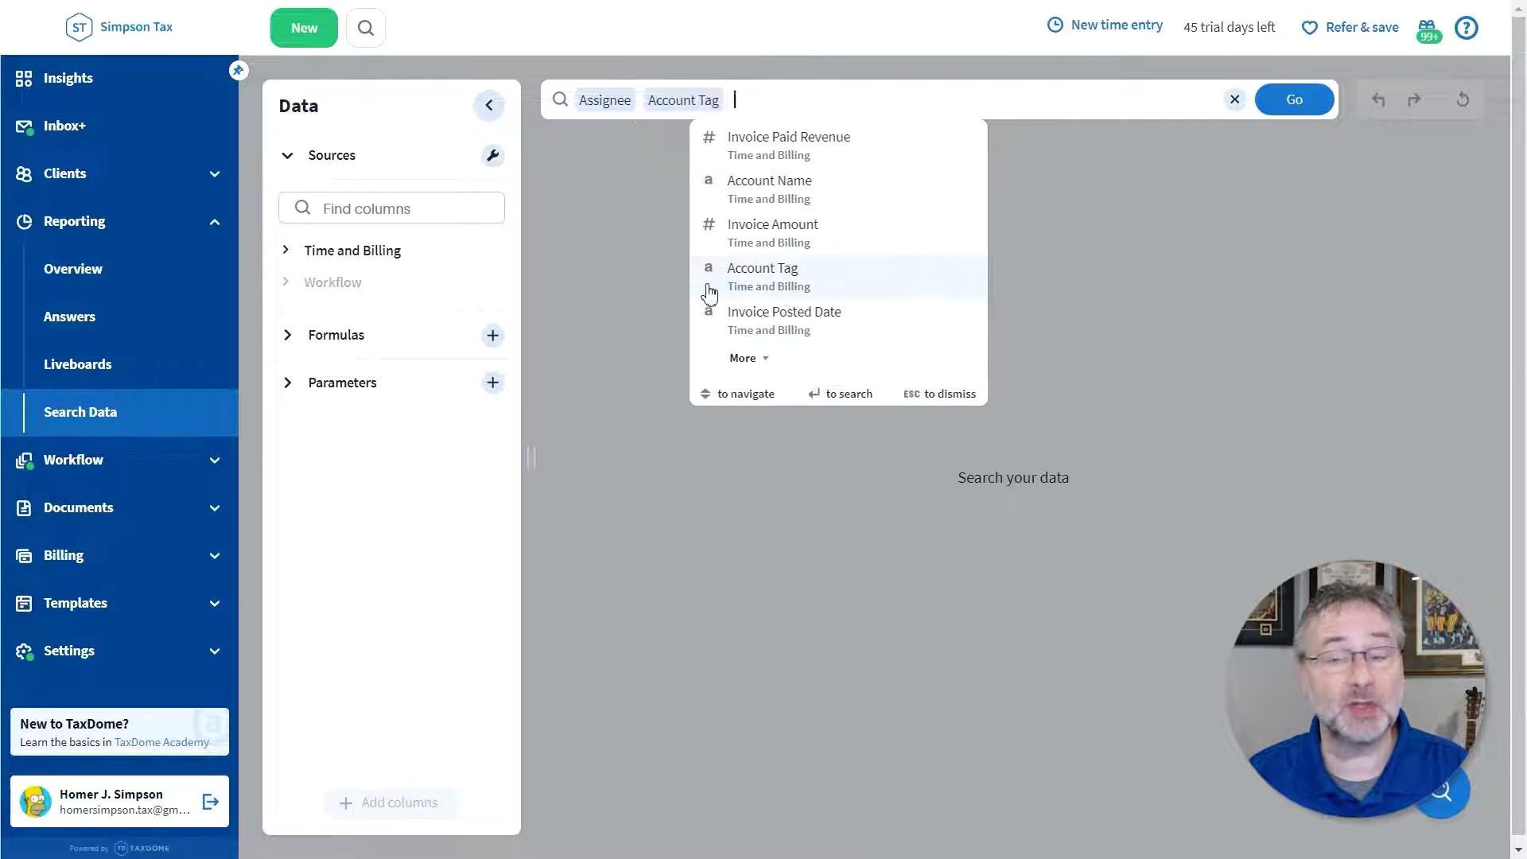
left_click(767, 229)
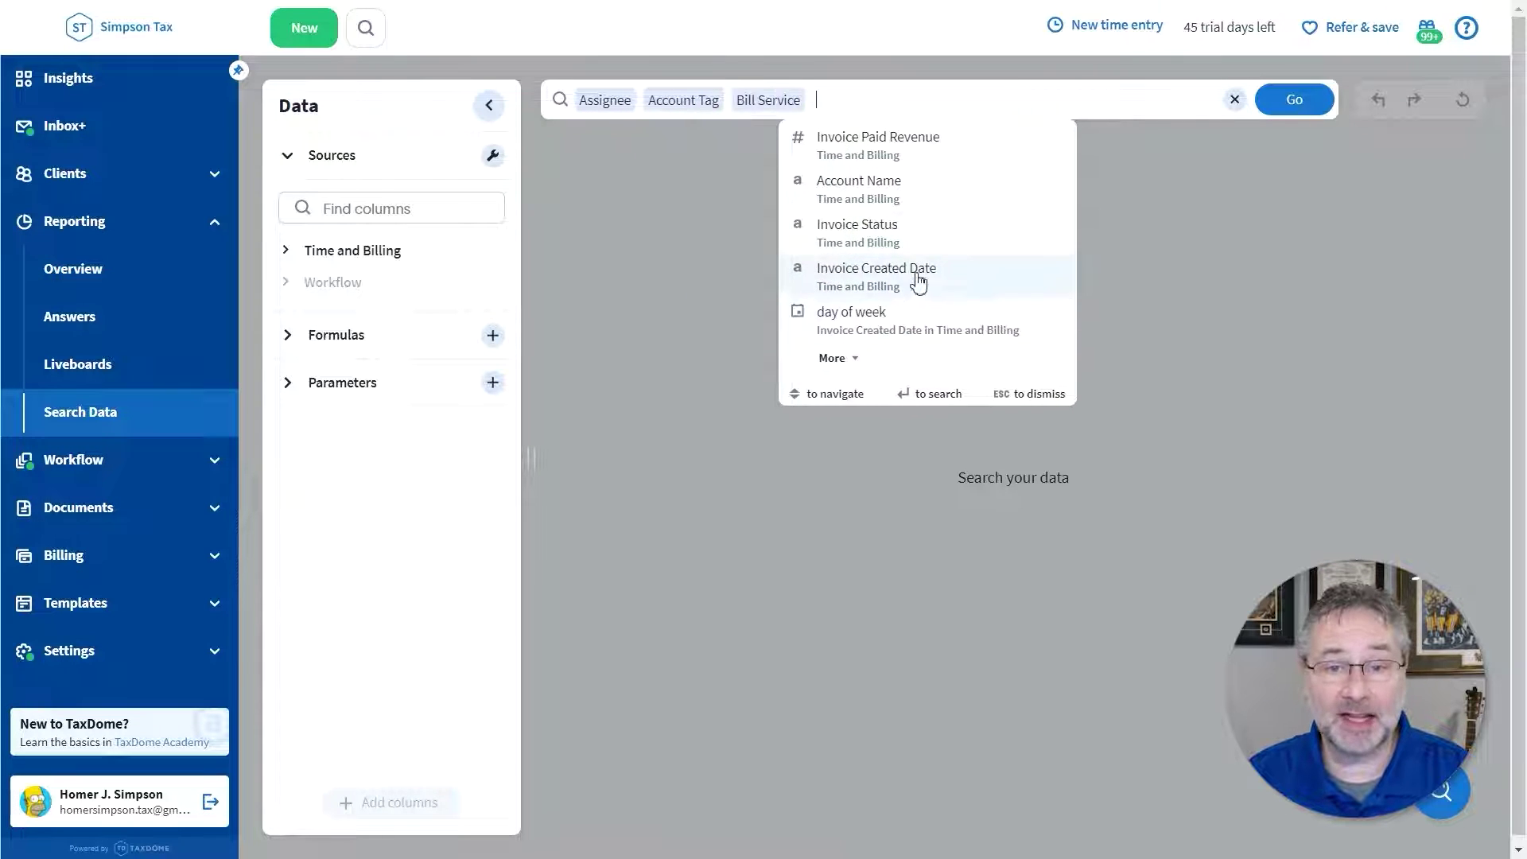
left_click(916, 279)
left_click(1317, 114)
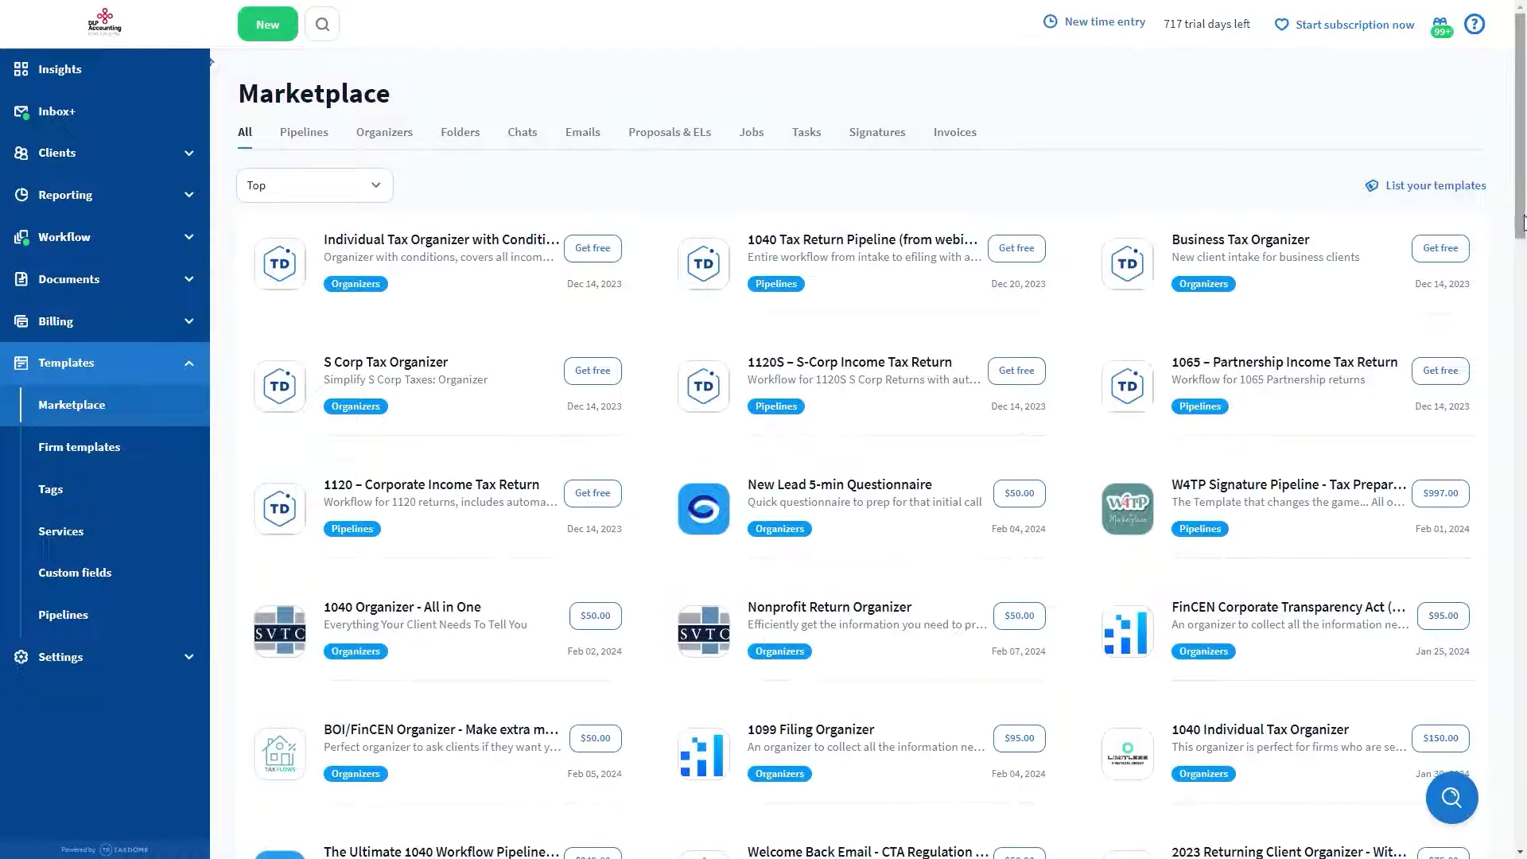
Scroll down the Templates Marketplace to the Withholding/ES Update Organizer.
left_click_drag(1521, 225, 1520, 478)
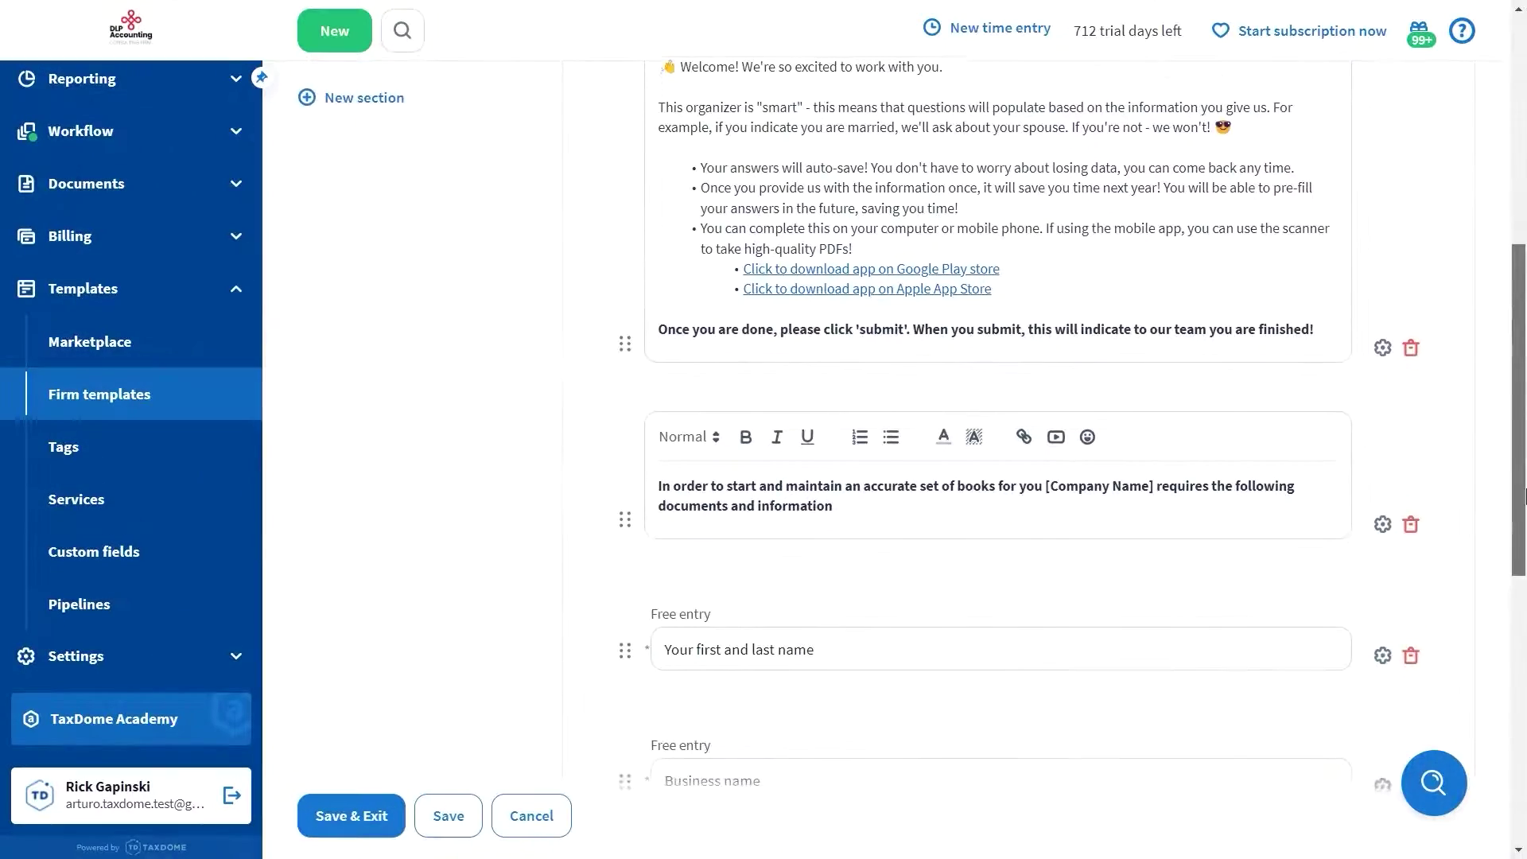
Scroll through the Templates Marketplace listing of free pipelines and paid organizers.
scroll(1524, 459, "up", 2)
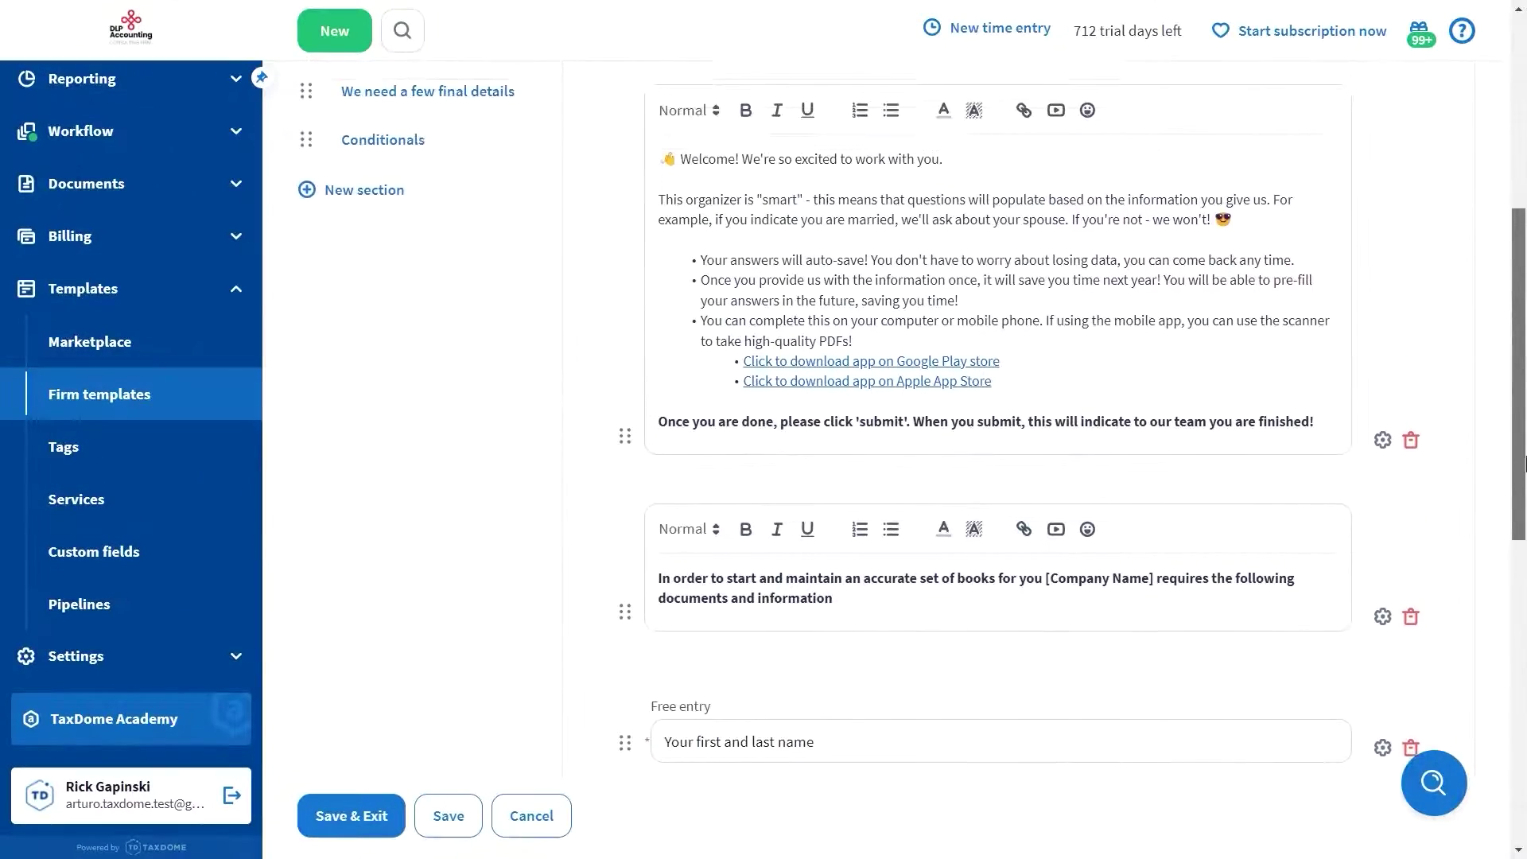
left_click_drag(1524, 459, 1518, 277)
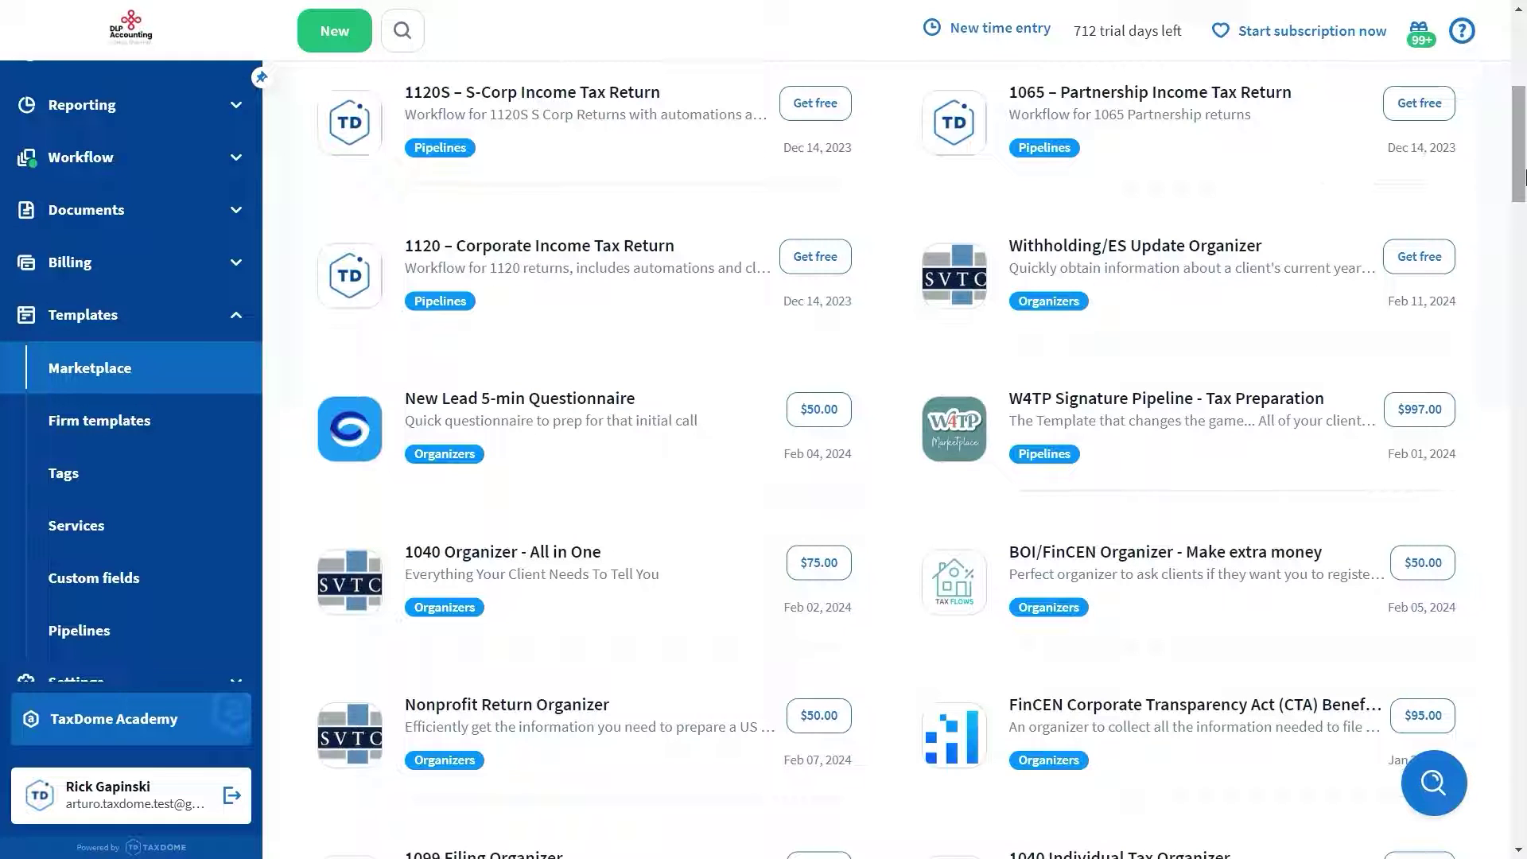